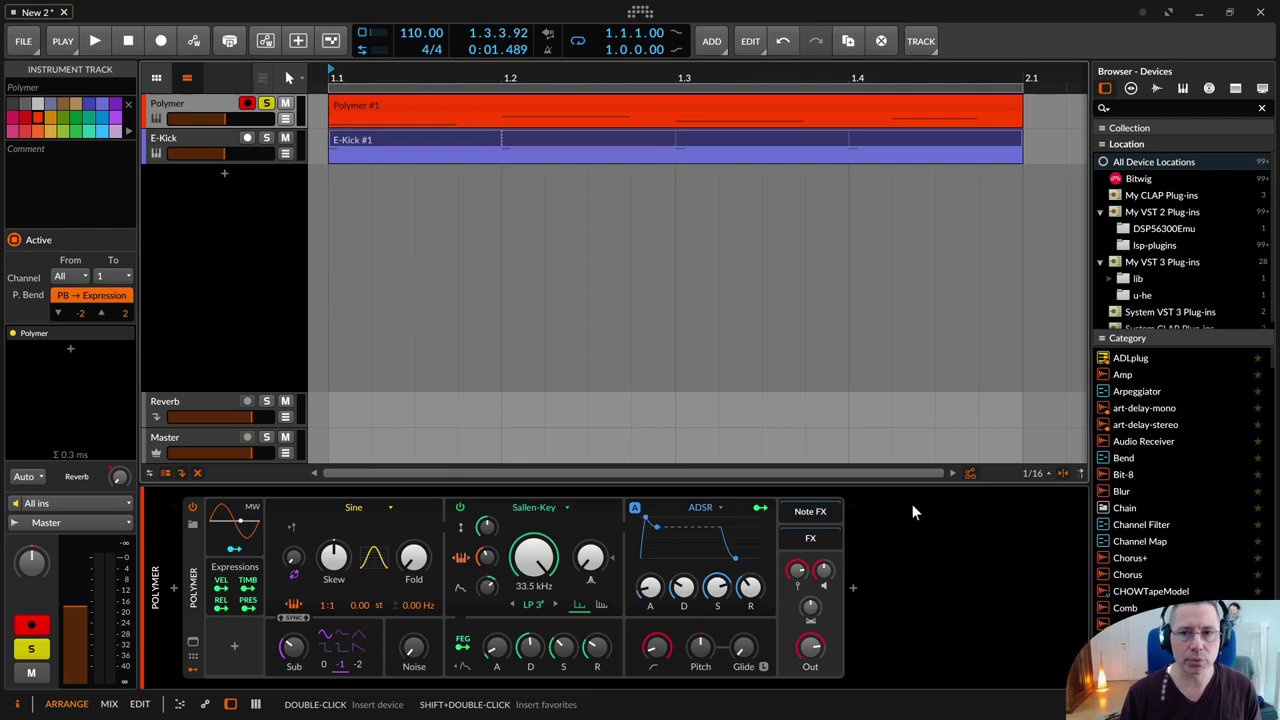
# - Set the Polymer track's volume to 0 dB
pyautogui.keyDown('ctrl'); pyautogui.click(226, 120); pyautogui.keyUp('ctrl')
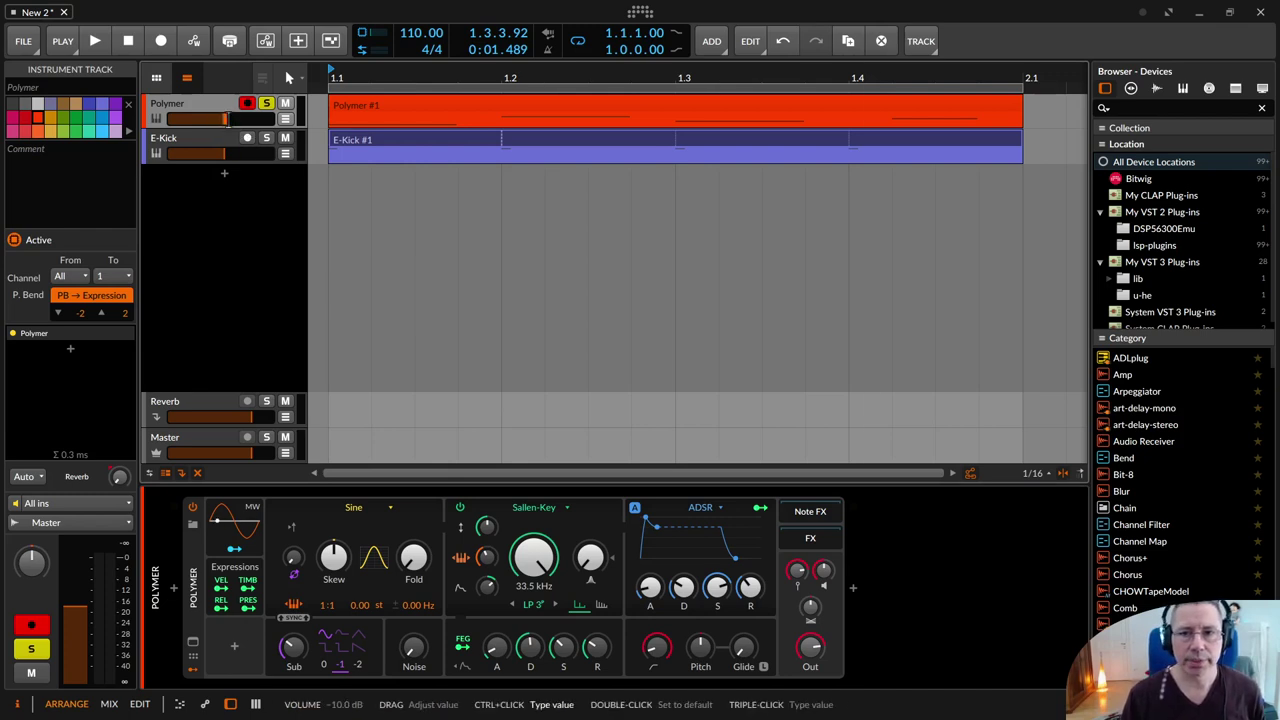
pyautogui.write('0')
pyautogui.press('Return')
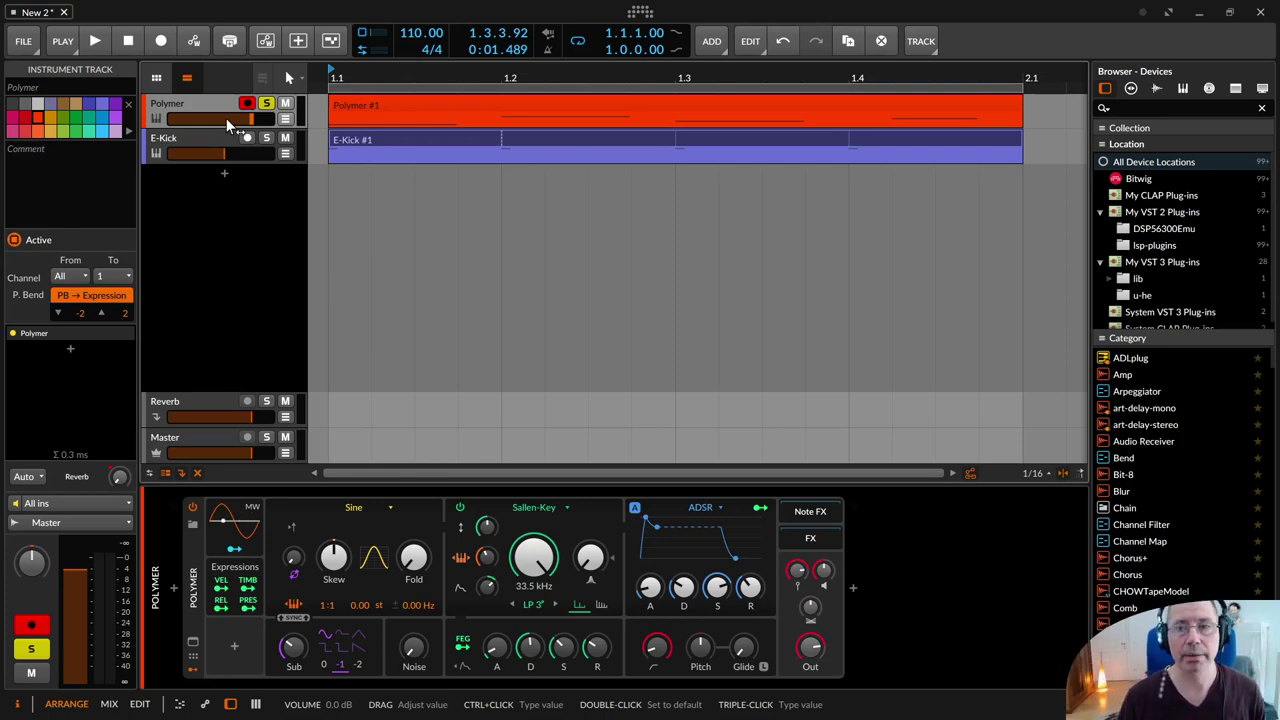
# - Try different fader levels on the Polymer track, then reset its volume to the default of -10 dB
pyautogui.moveTo(249, 122); pyautogui.dragTo(250, 127)
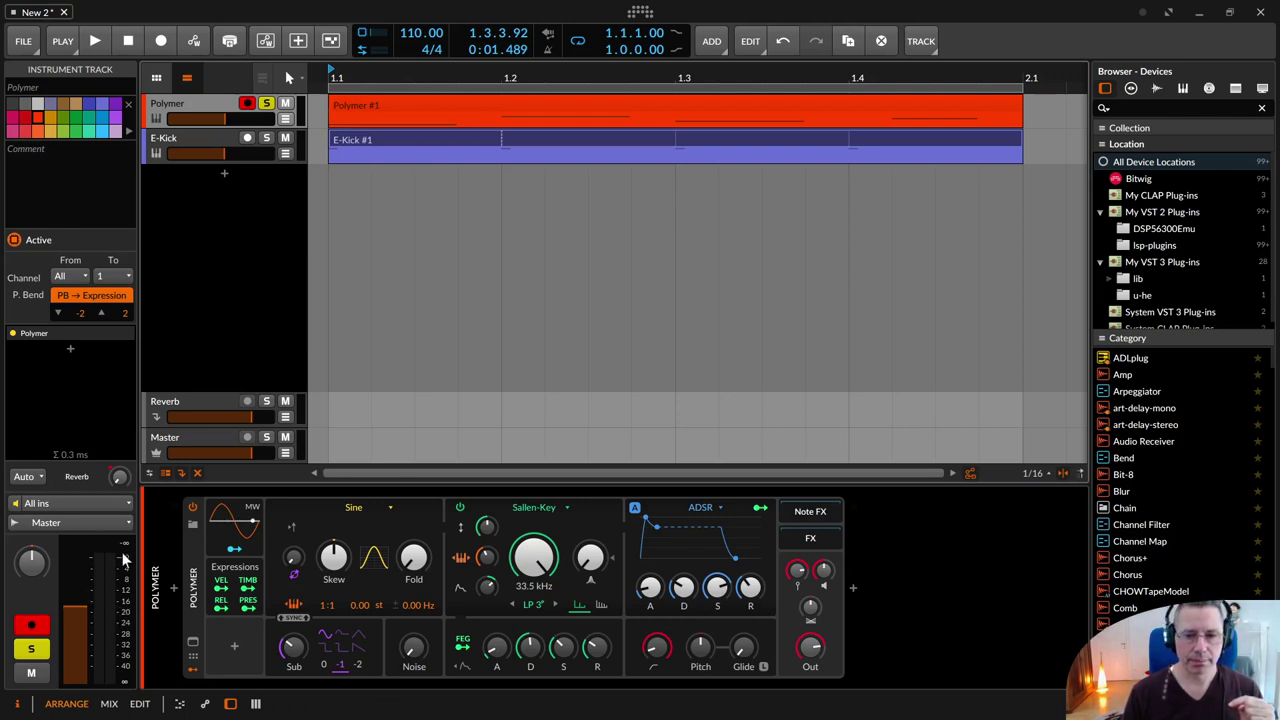
pyautogui.moveTo(85, 612); pyautogui.dragTo(83, 584)
pyautogui.doubleClick(80, 590)
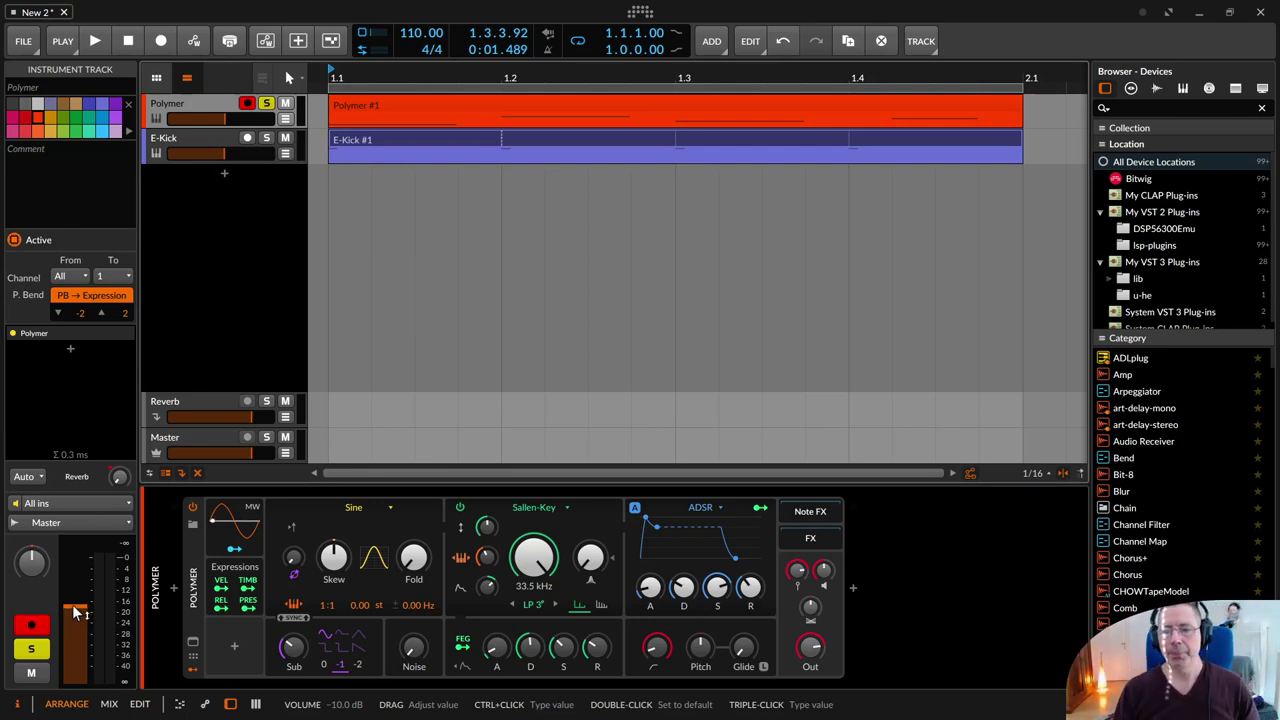
# - Examine the Polymer device's settings and the E-Kick track's device, then return to the Polymer track
pyautogui.click(195, 568)
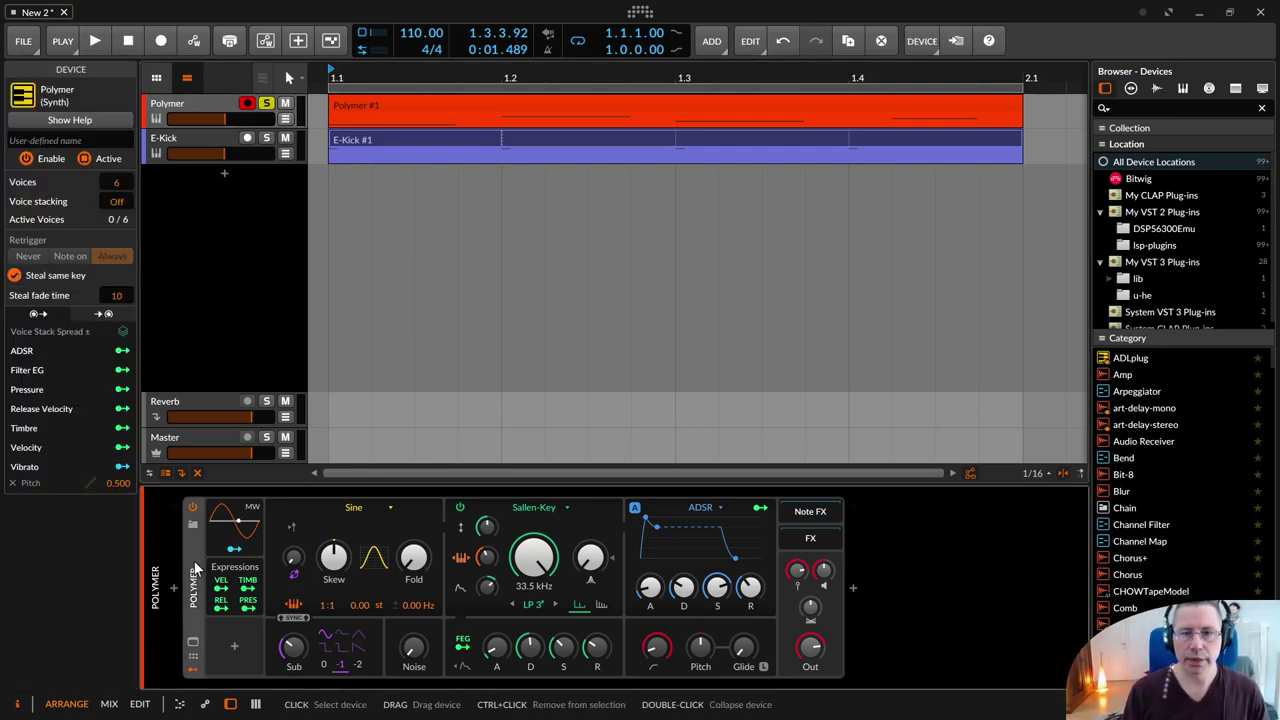
pyautogui.click(168, 108)
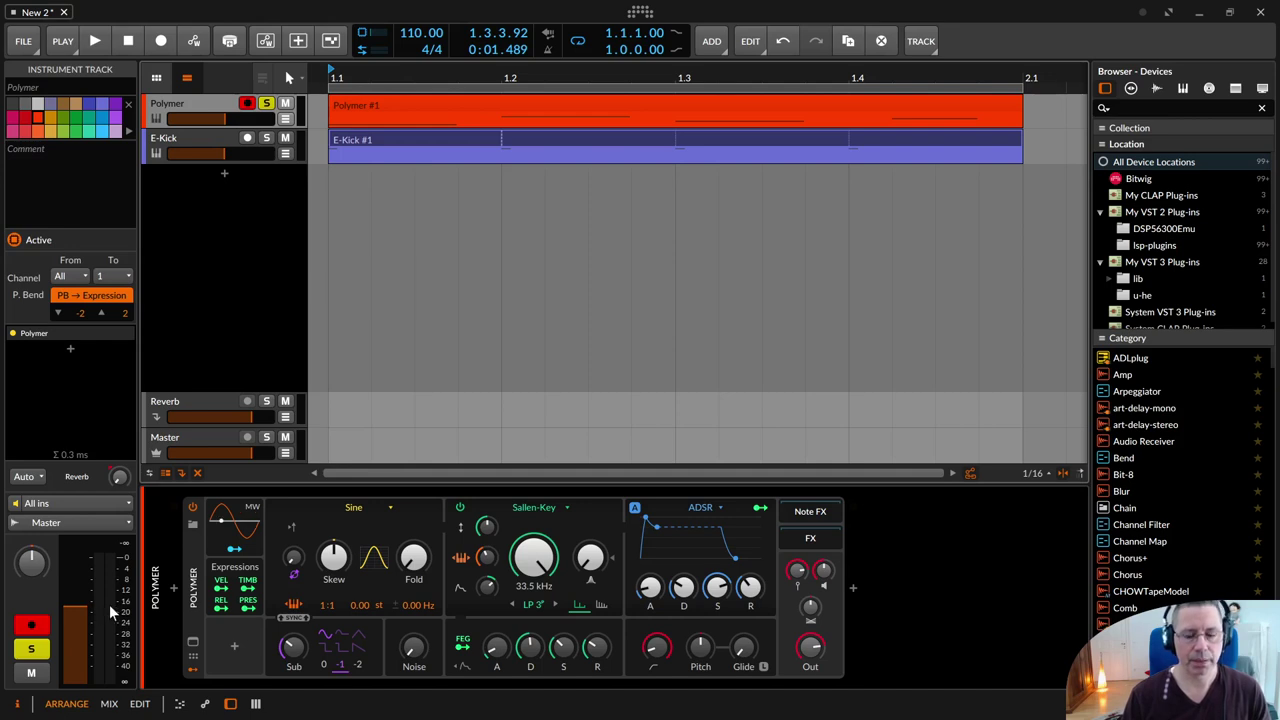
pyautogui.click(189, 558)
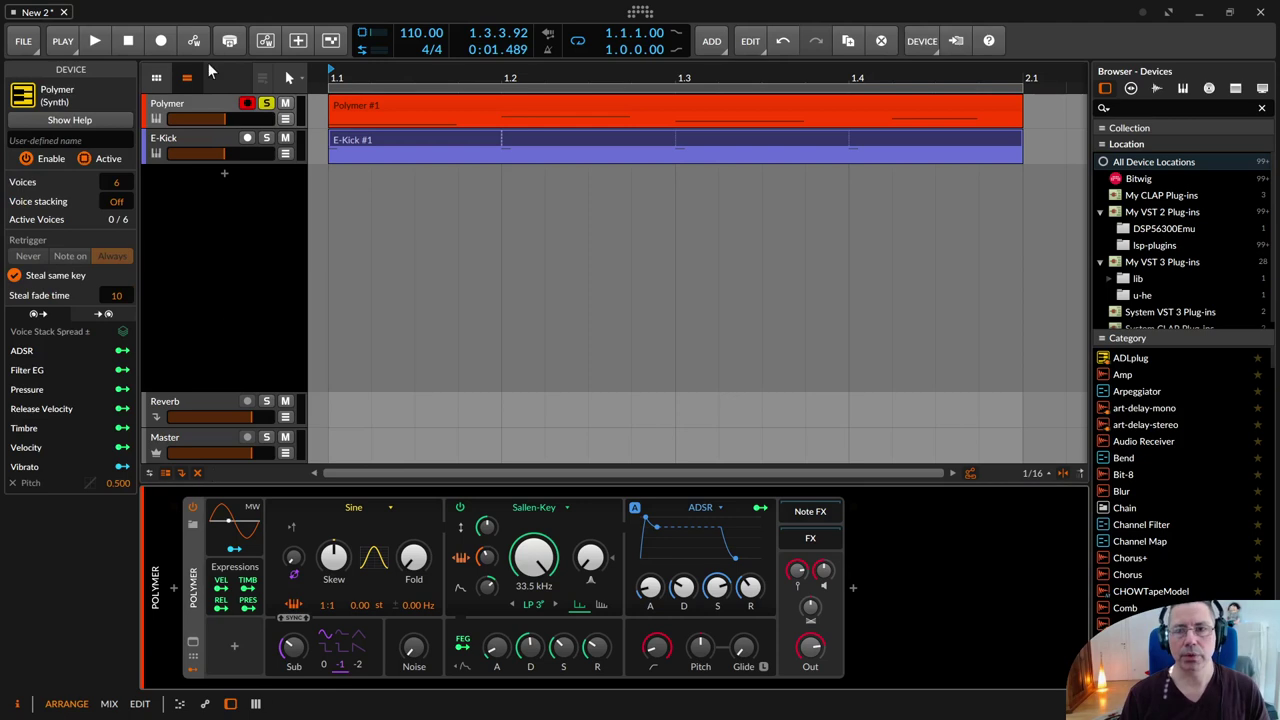
pyautogui.click(201, 138)
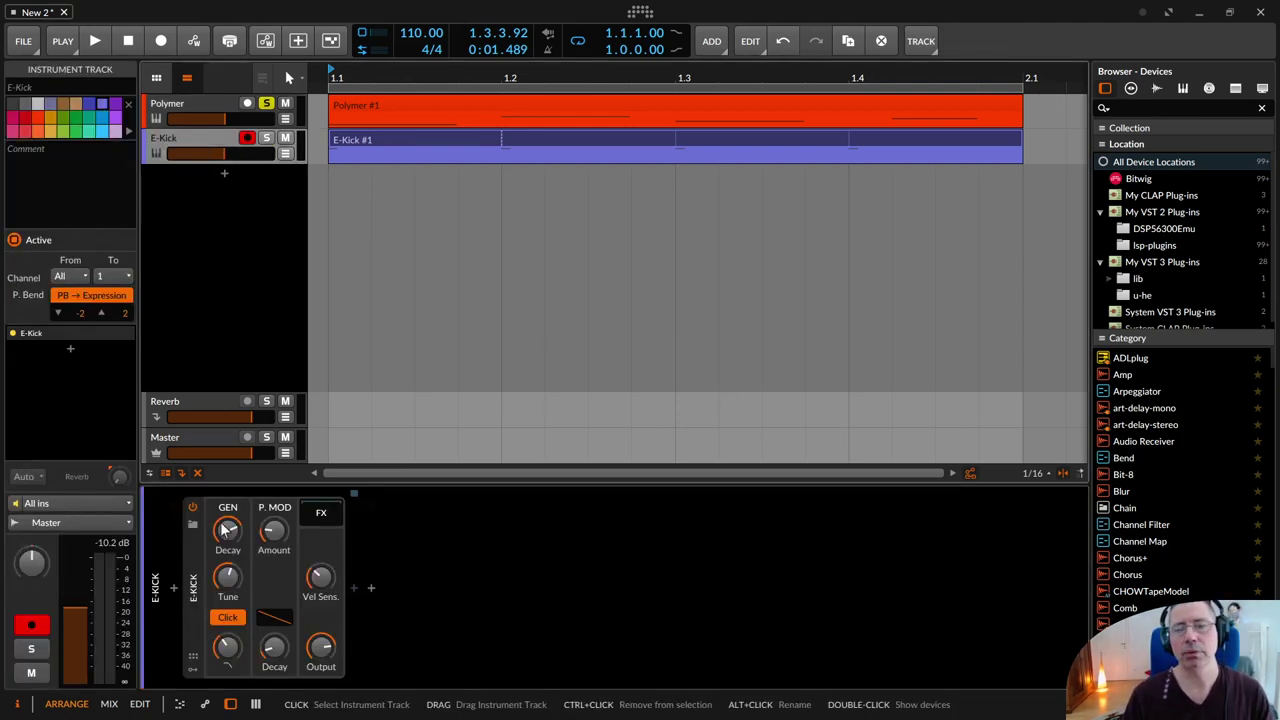
pyautogui.click(188, 109)
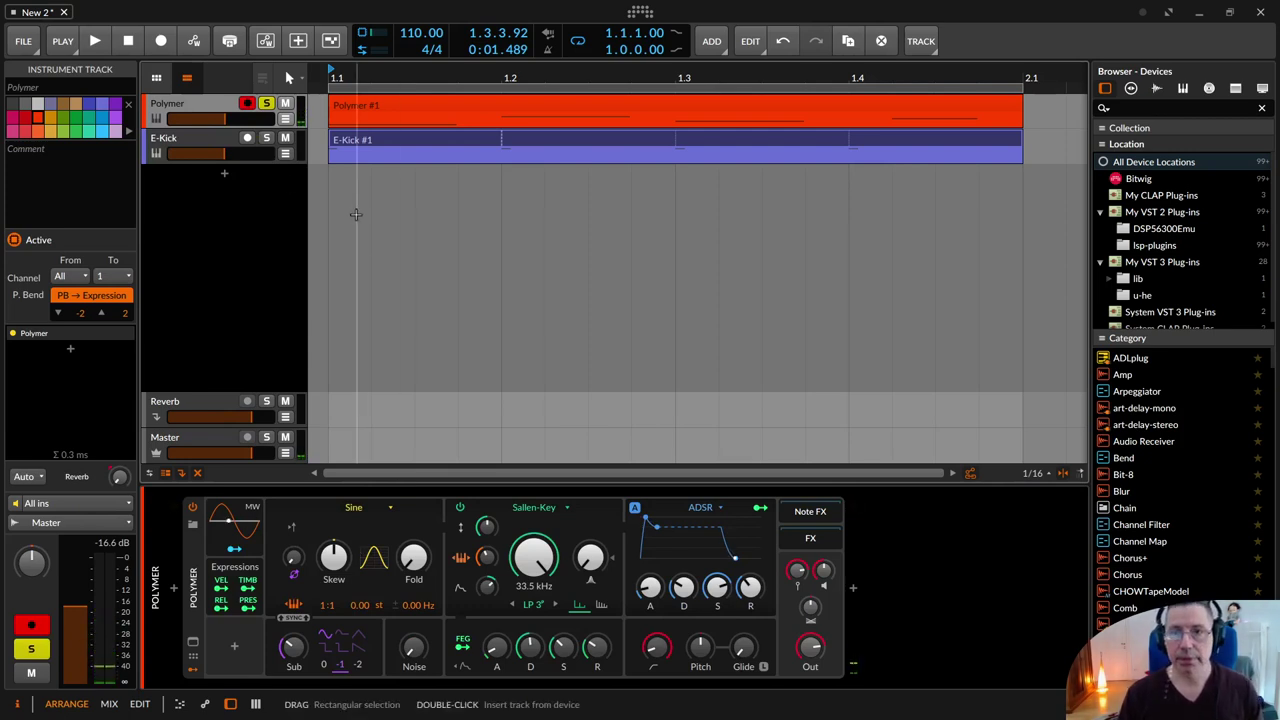
# - Play the loop while raising the Polymer device's voice level to +18.1 dB, then stop playback
pyautogui.press('space')
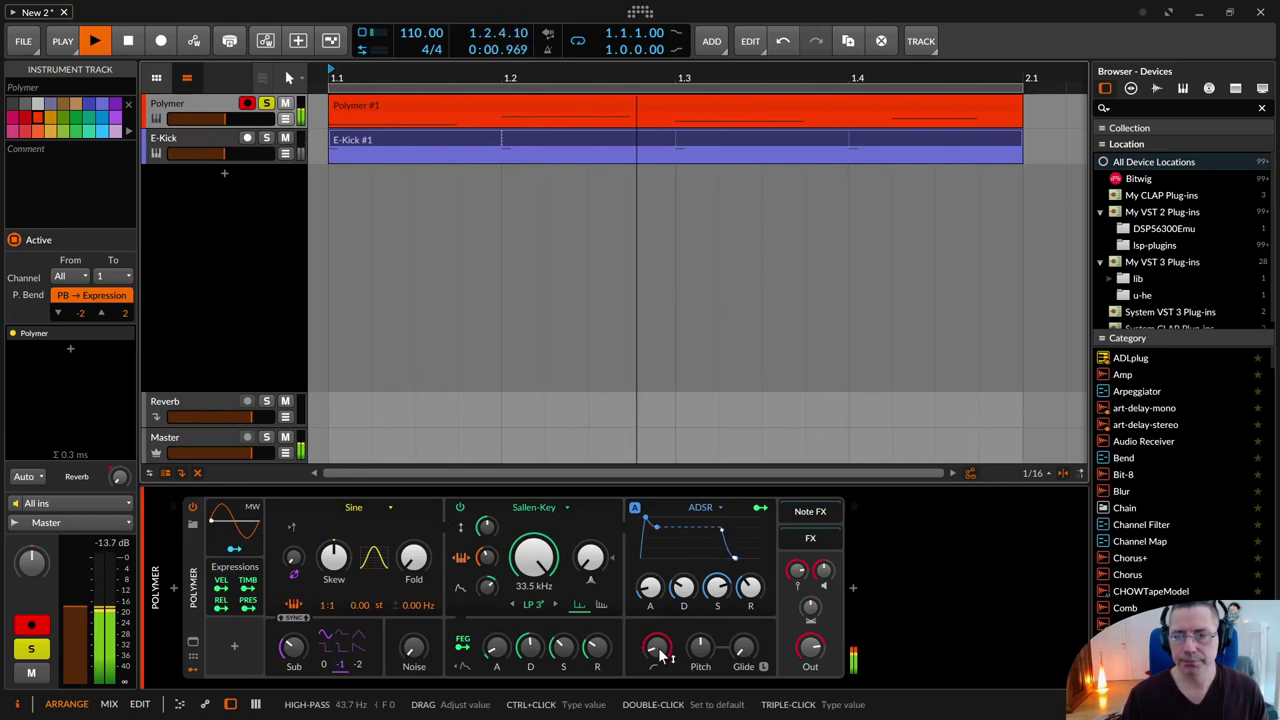
pyautogui.moveTo(493, 541); pyautogui.dragTo(493, 505)
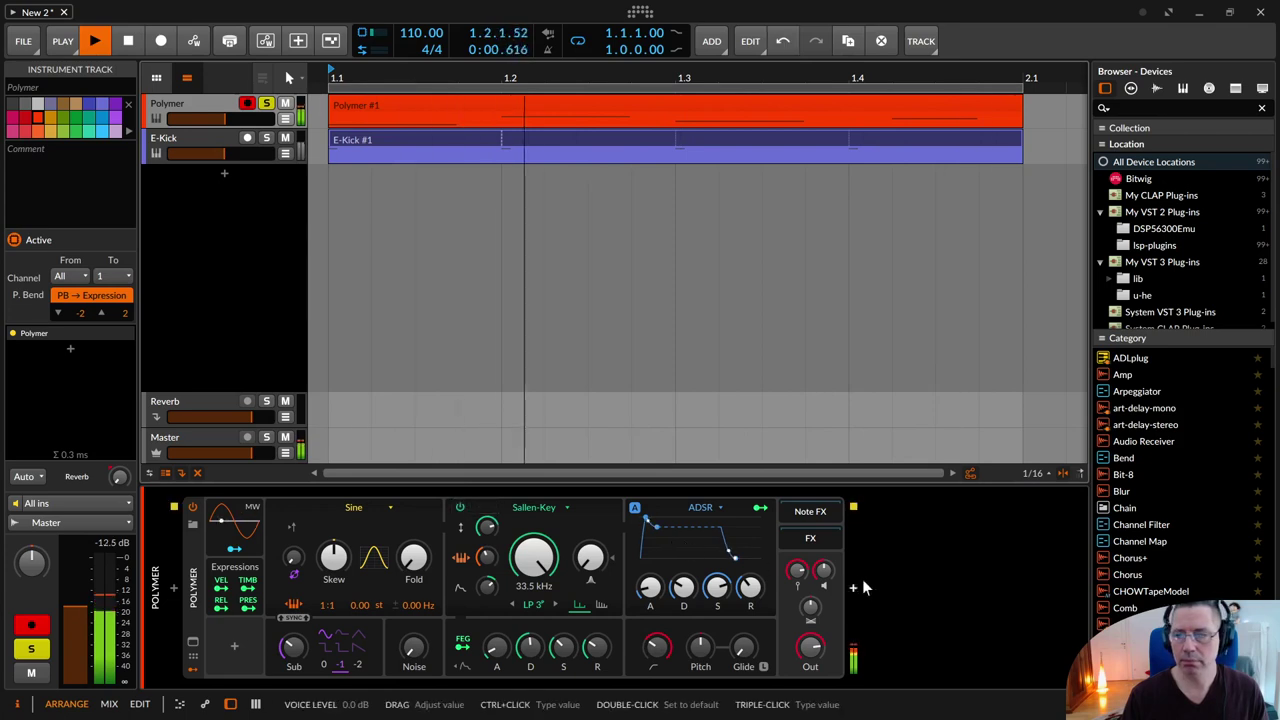
pyautogui.moveTo(811, 649); pyautogui.dragTo(811, 621)
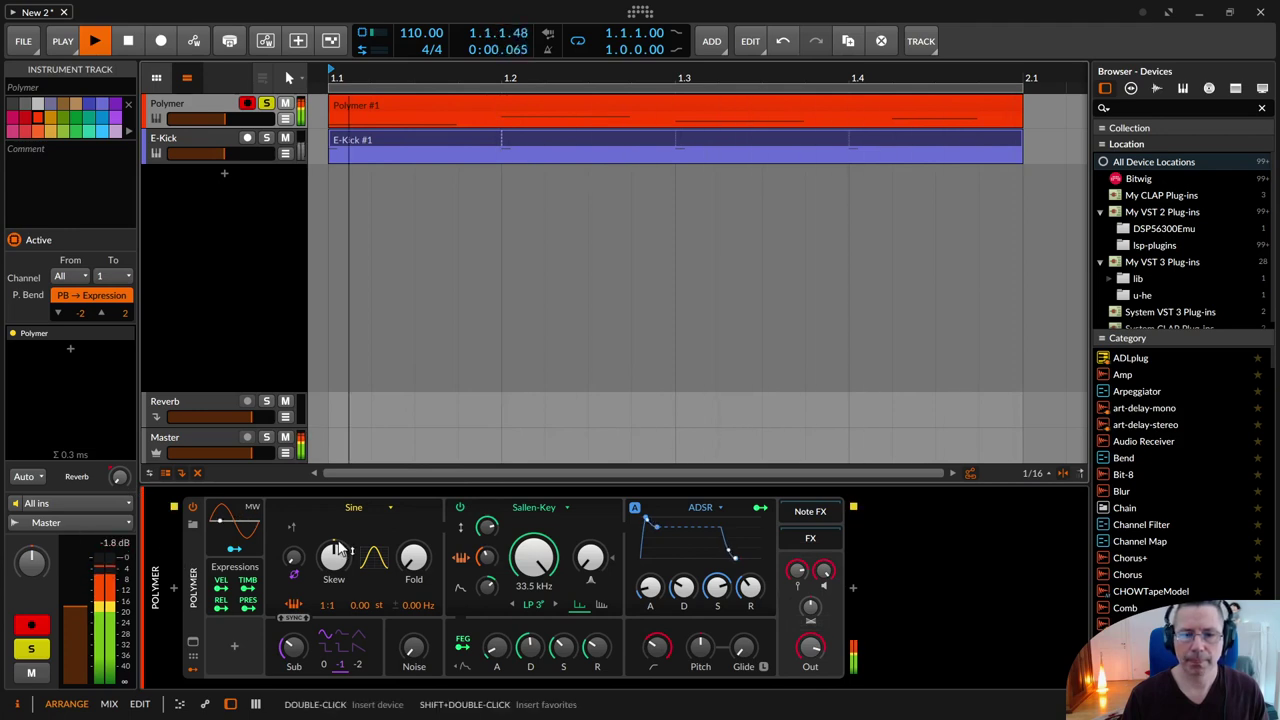
pyautogui.press('space')
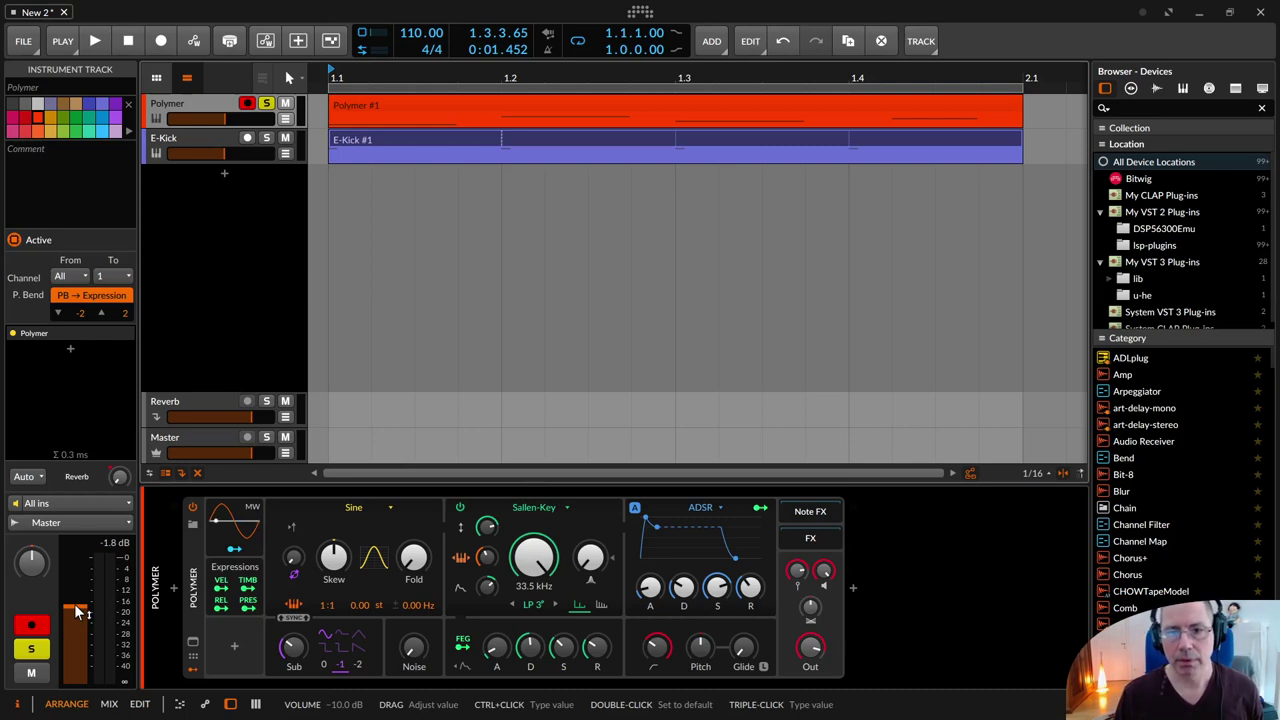
# - Inspect the Polymer device and play the loop to check the Polymer track's level meter
pyautogui.click(193, 580)
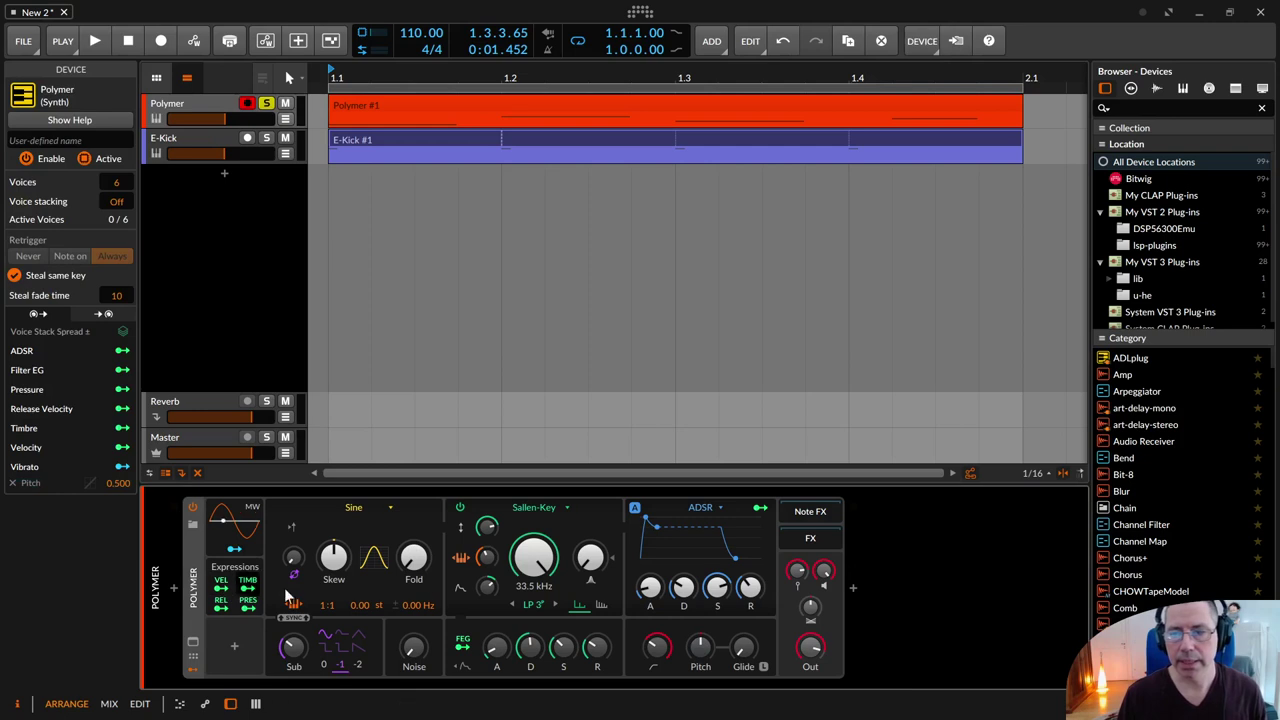
pyautogui.press('space')
pyautogui.click(218, 117)
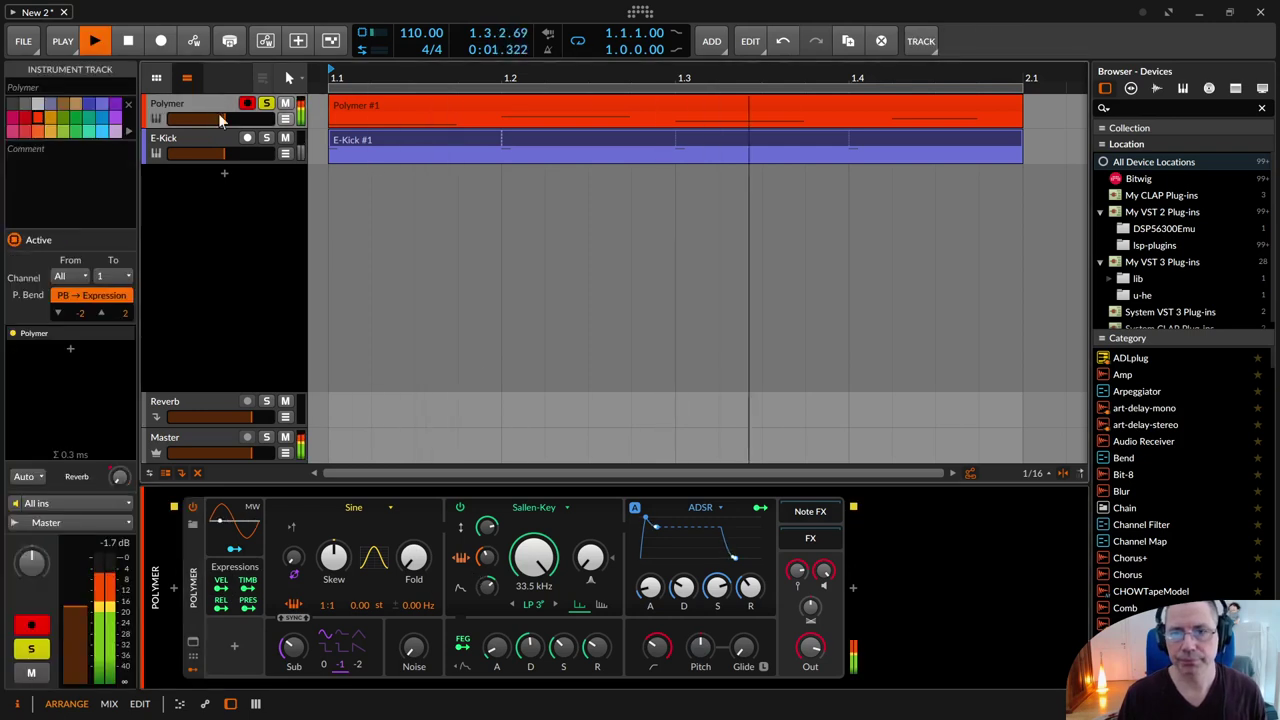
pyautogui.press('space')
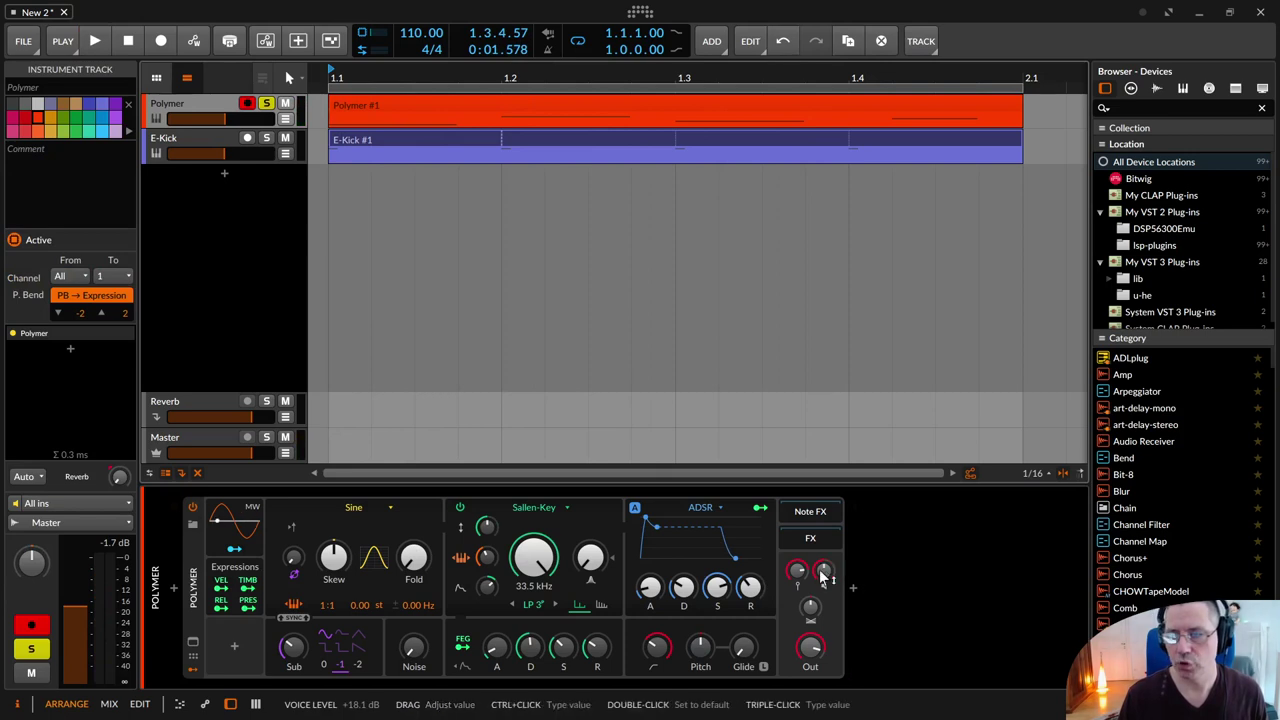
# - Lower Polymer's voice level and set its high-pass filter to 187 Hz during playback
pyautogui.press('space')
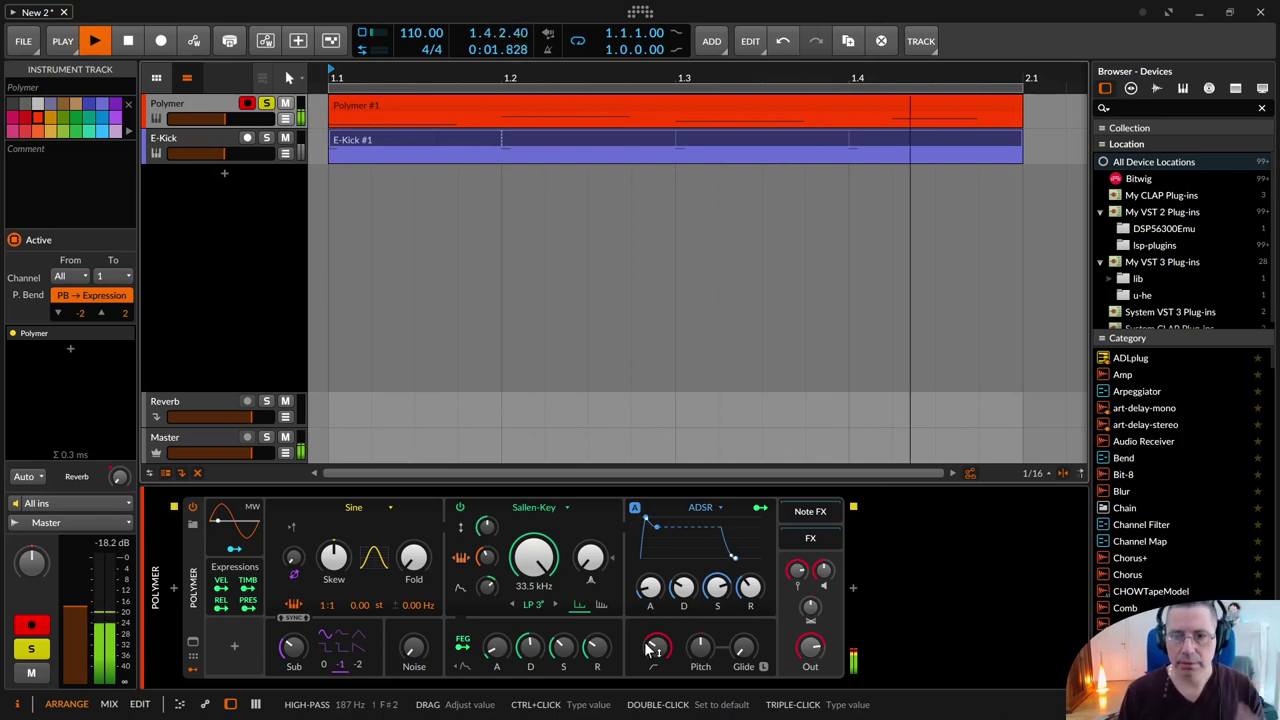
pyautogui.press('space')
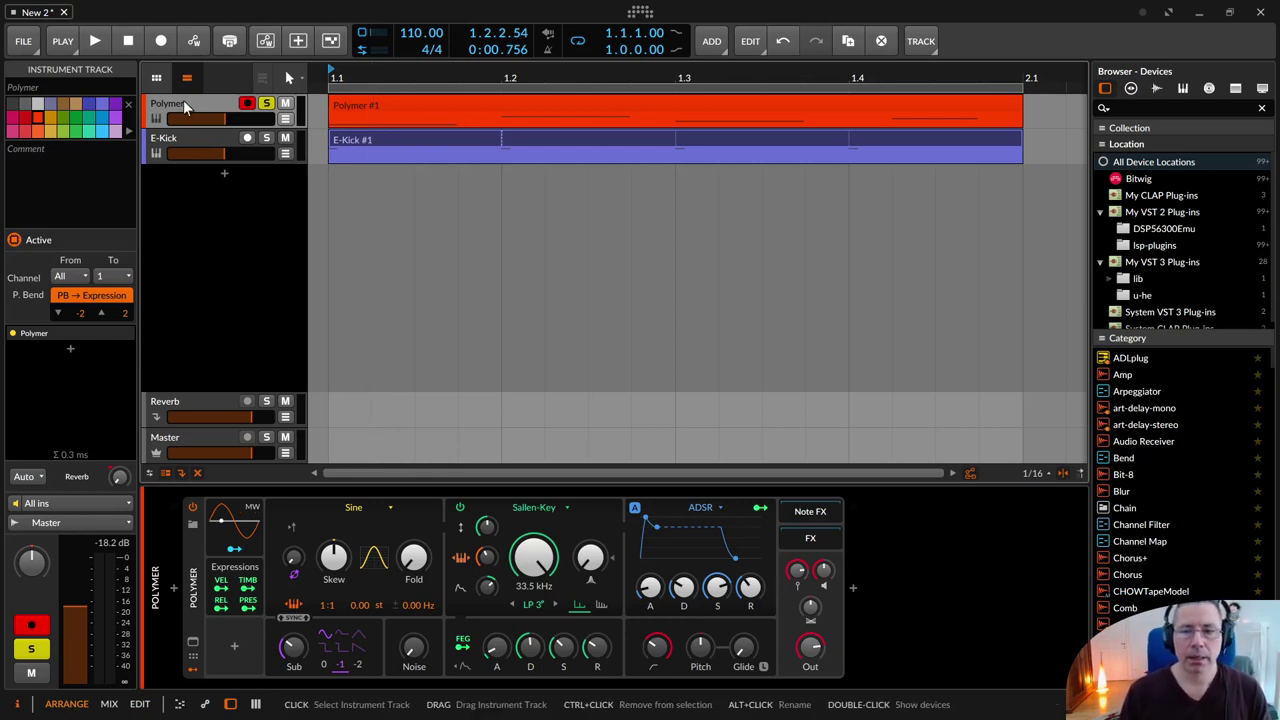
# - Compare the Polymer device with its track and set the track's volume to 0 dB
pyautogui.click(195, 580)
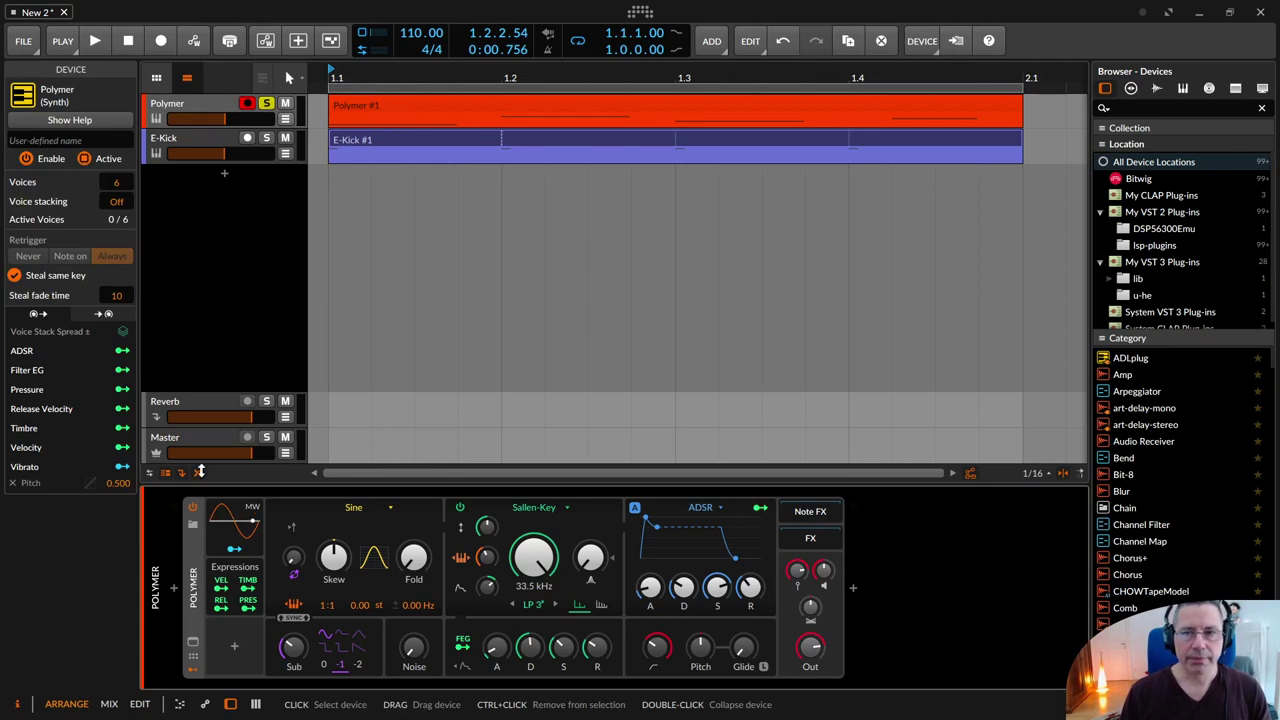
pyautogui.click(195, 580)
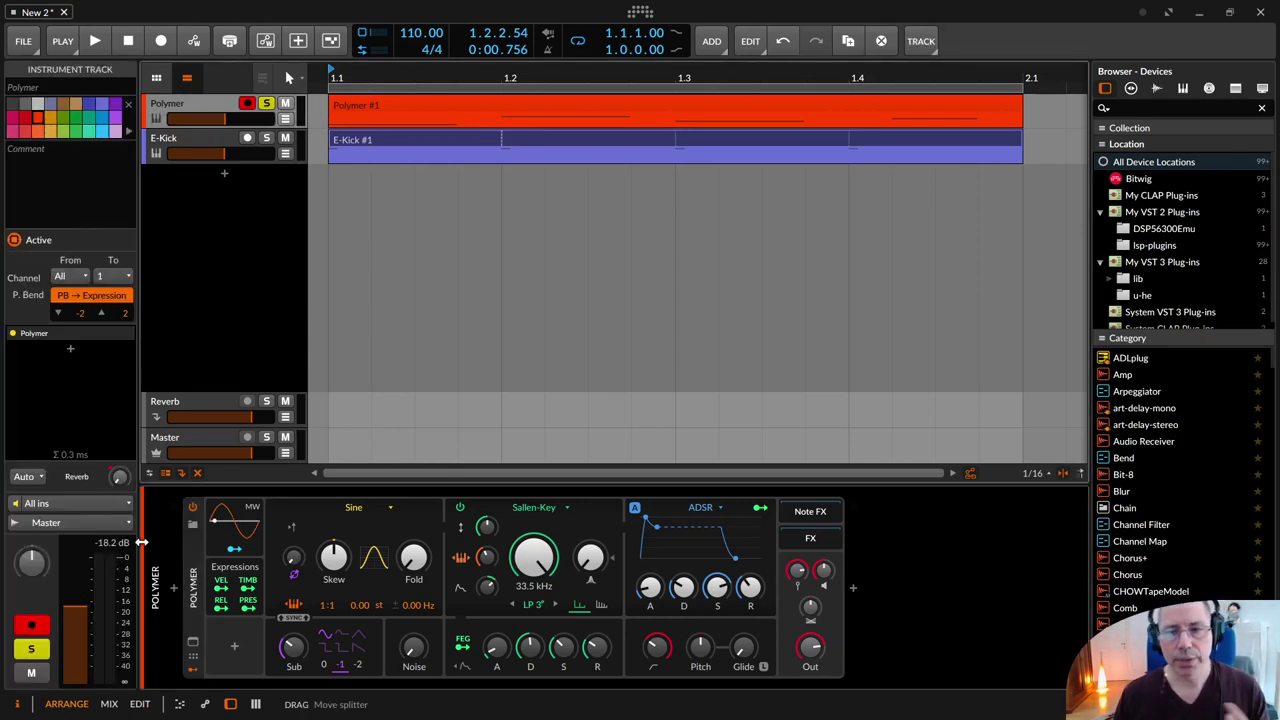
pyautogui.moveTo(75, 606); pyautogui.dragTo(74, 560)
pyautogui.doubleClick(74, 560)
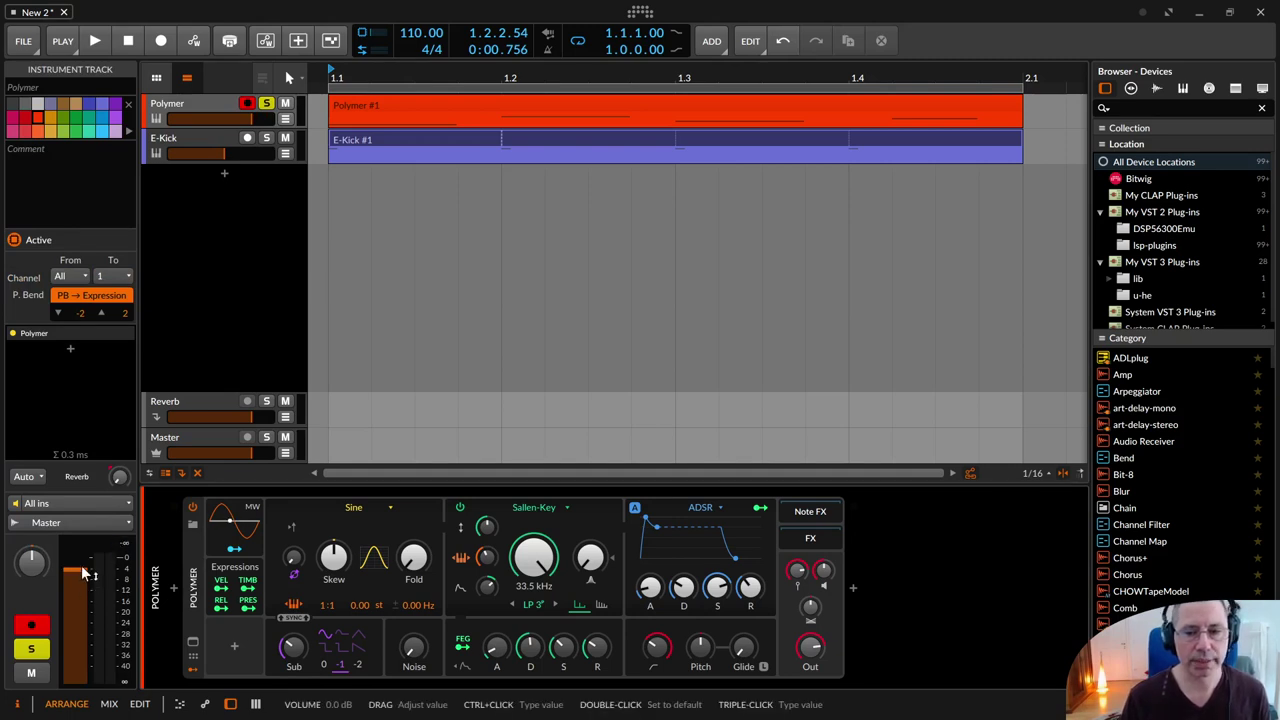
# - Raise Polymer's voice level to about +7.1 dB during playback, then reset the track's volume to -10 dB
pyautogui.press('space')
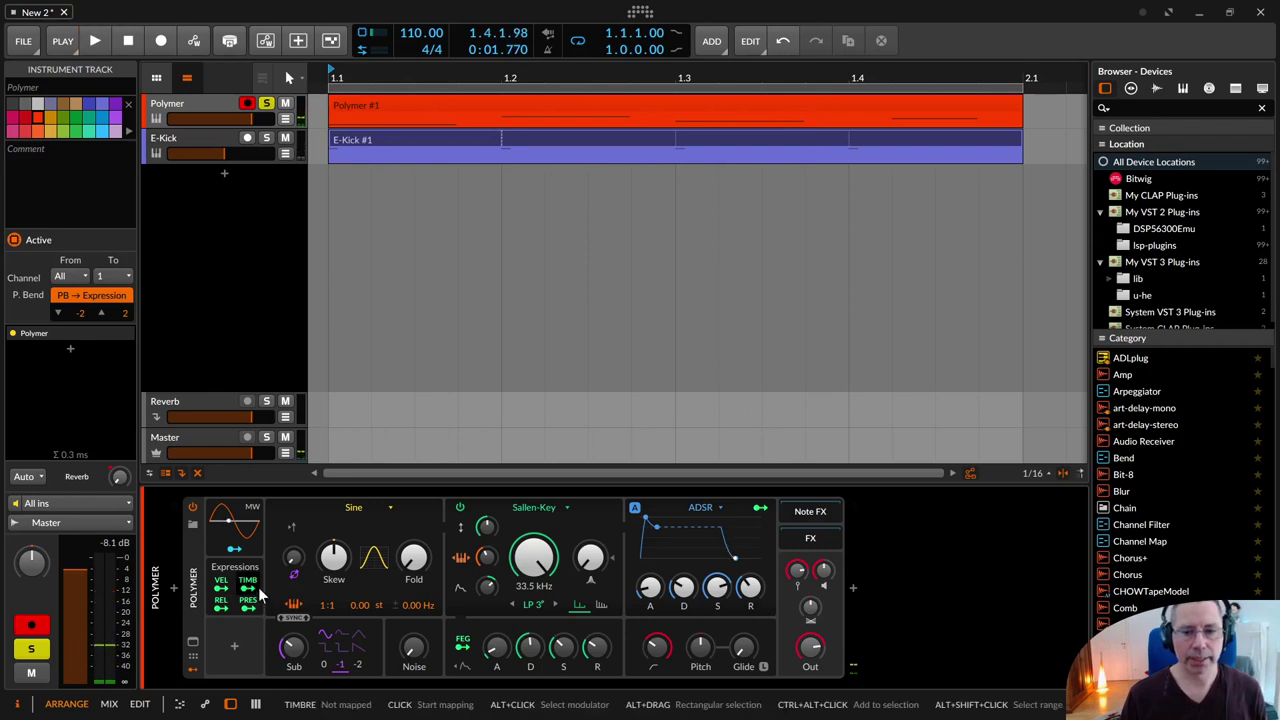
pyautogui.moveTo(826, 573); pyautogui.dragTo(826, 538)
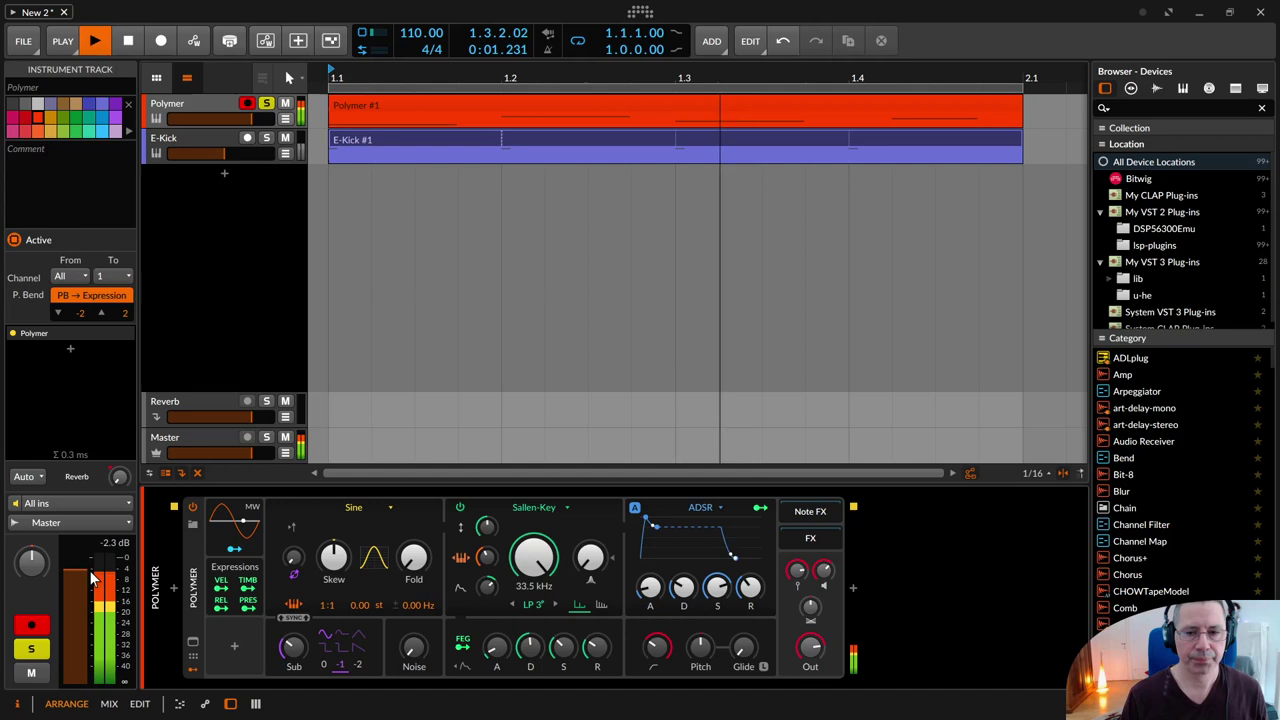
pyautogui.press('space')
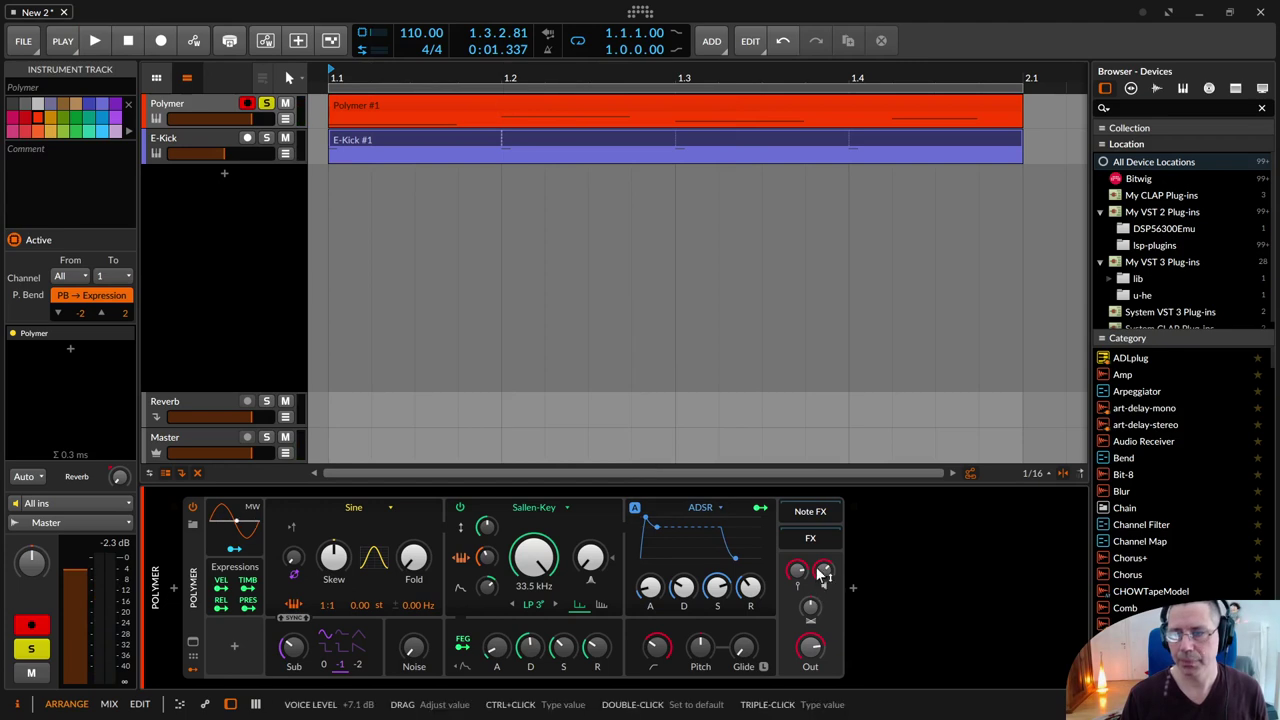
pyautogui.doubleClick(76, 571)
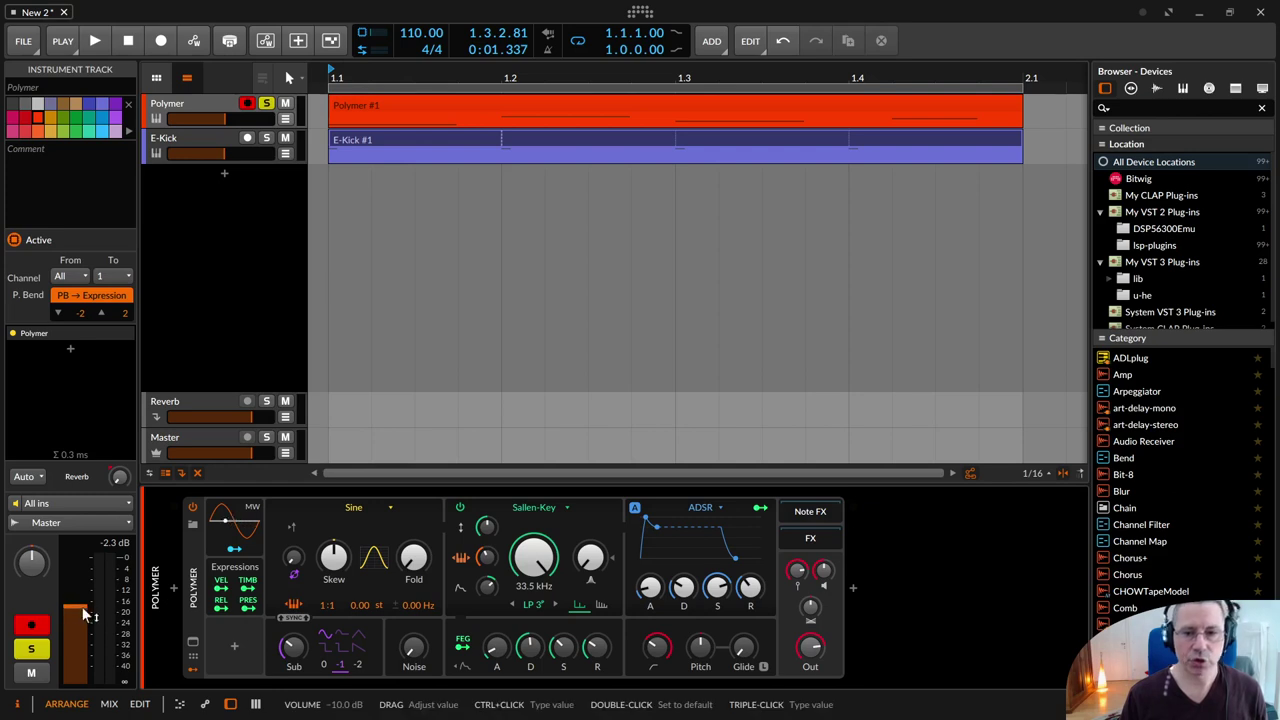
# - Review the Polymer device and track settings, and play the loop briefly to check the track's level
pyautogui.click(191, 567)
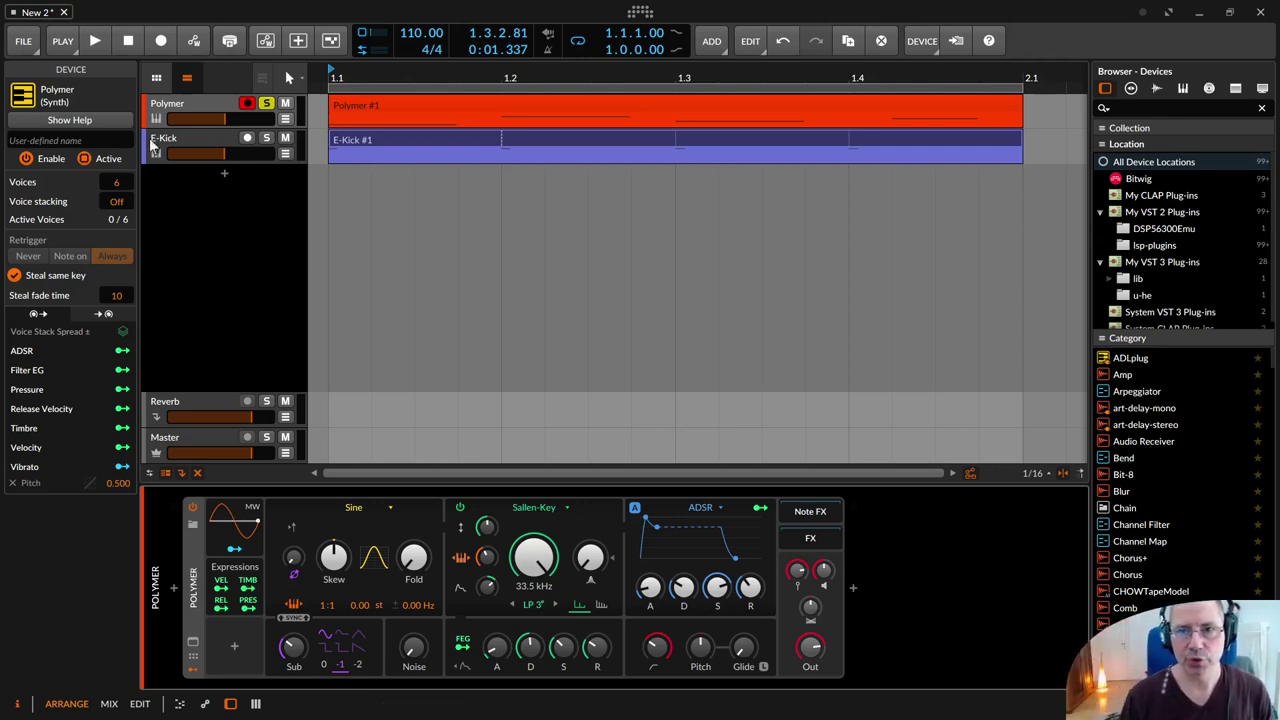
pyautogui.click(165, 103)
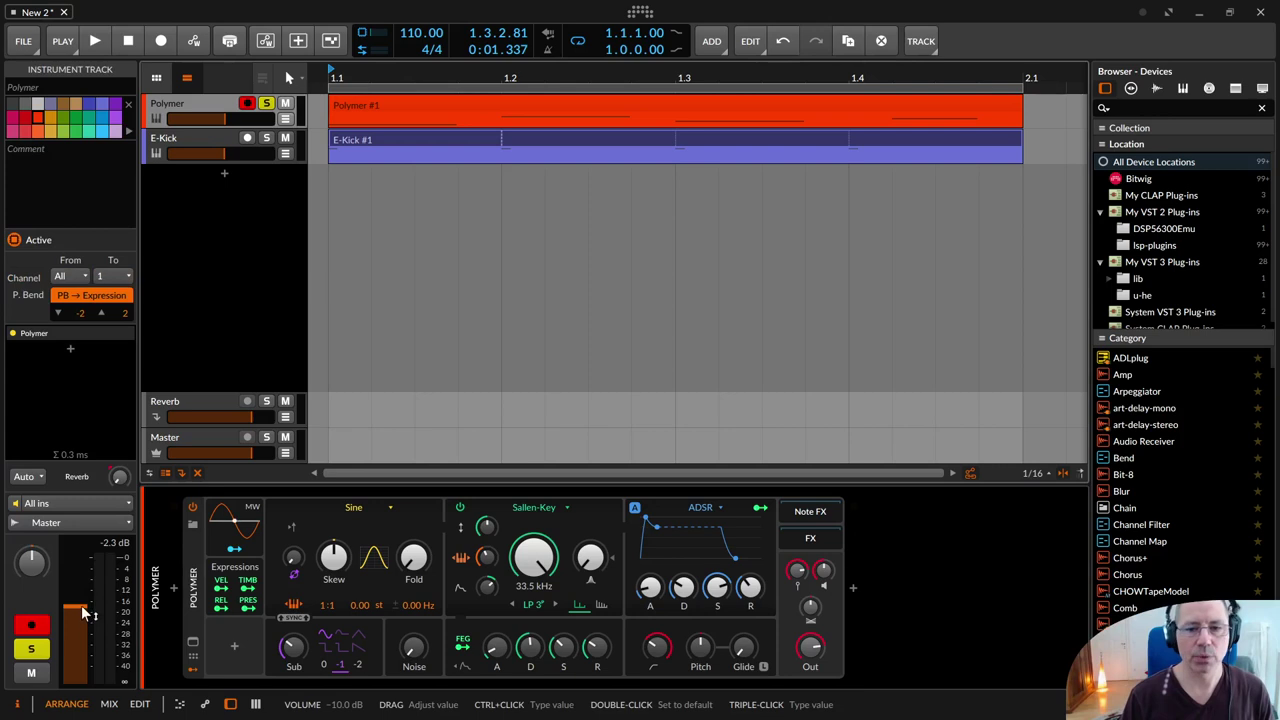
pyautogui.click(190, 588)
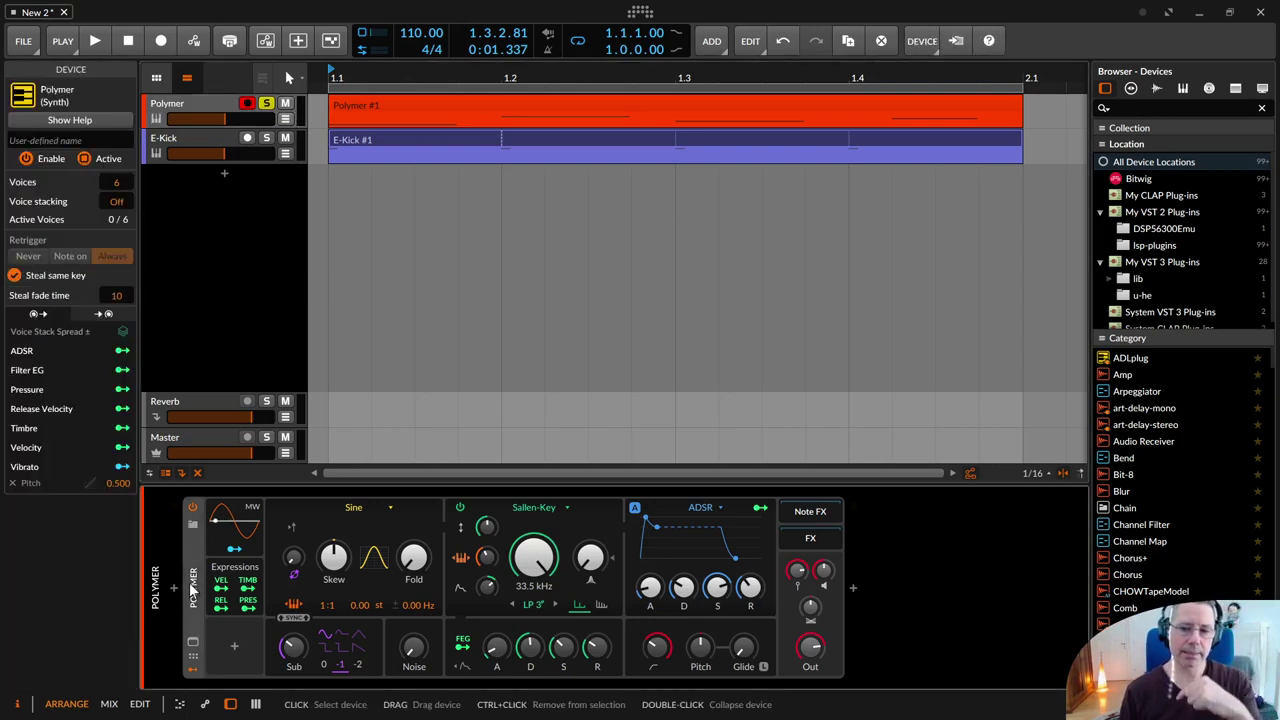
pyautogui.click(183, 104)
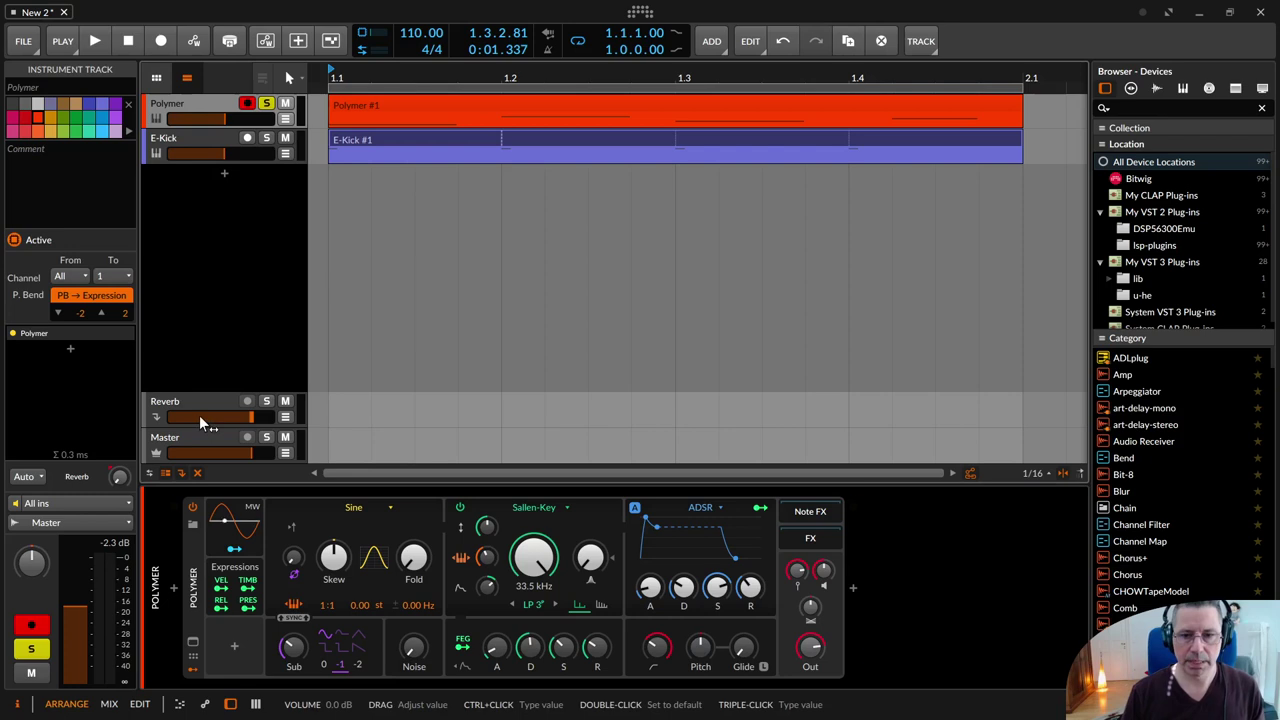
pyautogui.press('space')
pyautogui.press('space')
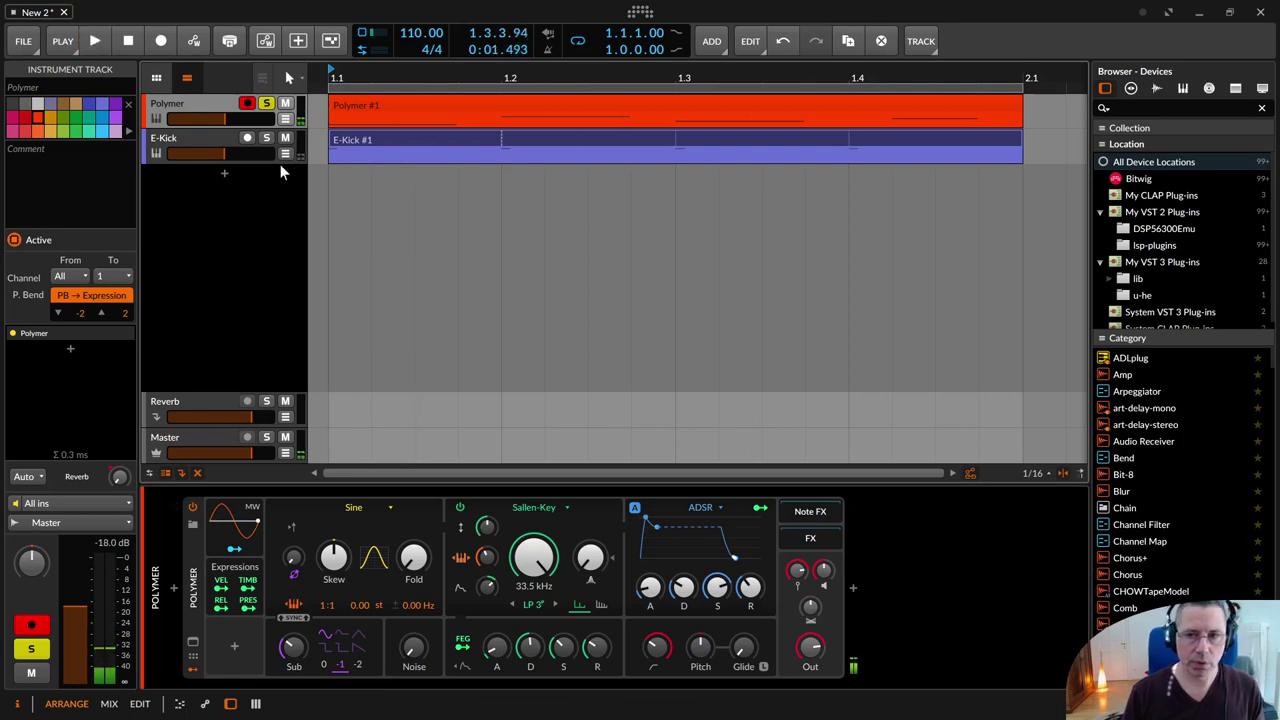
# - Bounce the Polymer clip to a new audio track with the Pre-Fader source, 24-bit depth and no dither
pyautogui.click(377, 104)
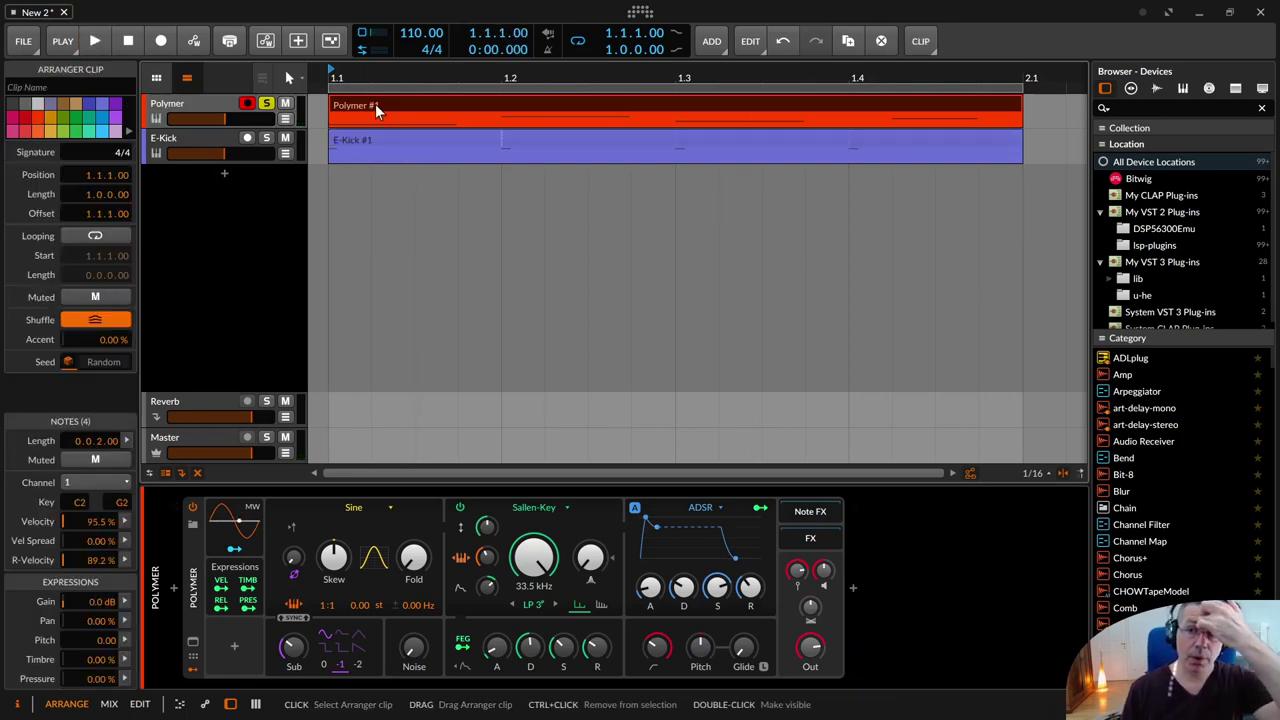
pyautogui.rightClick(375, 104)
pyautogui.click(431, 464)
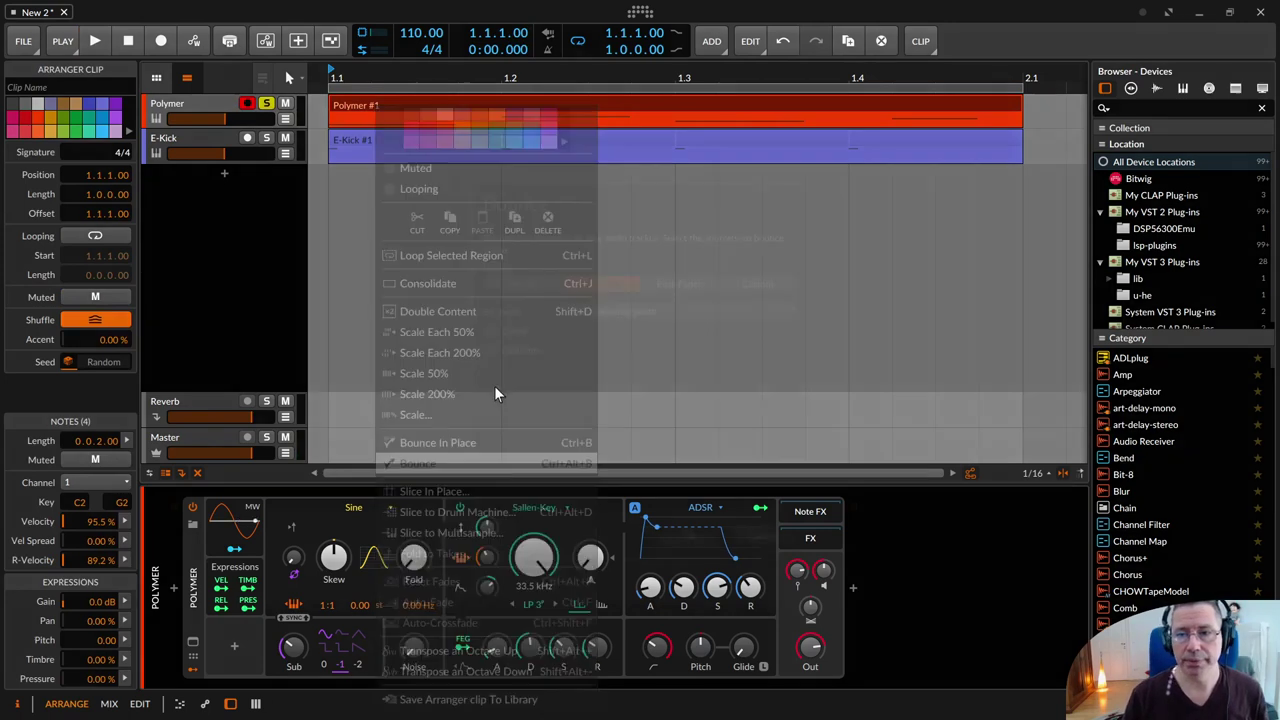
pyautogui.click(605, 318)
pyautogui.click(601, 342)
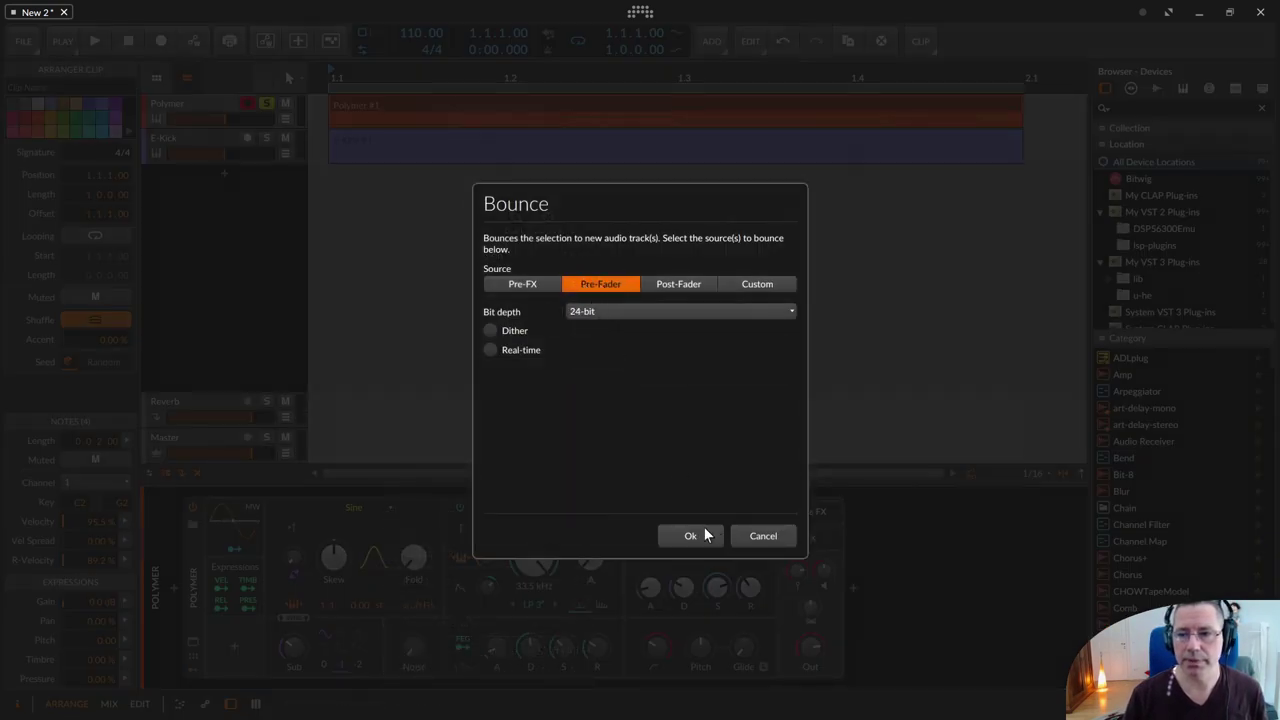
pyautogui.click(690, 535)
# - Colour the newly bounced audio track pink
pyautogui.click(168, 138)
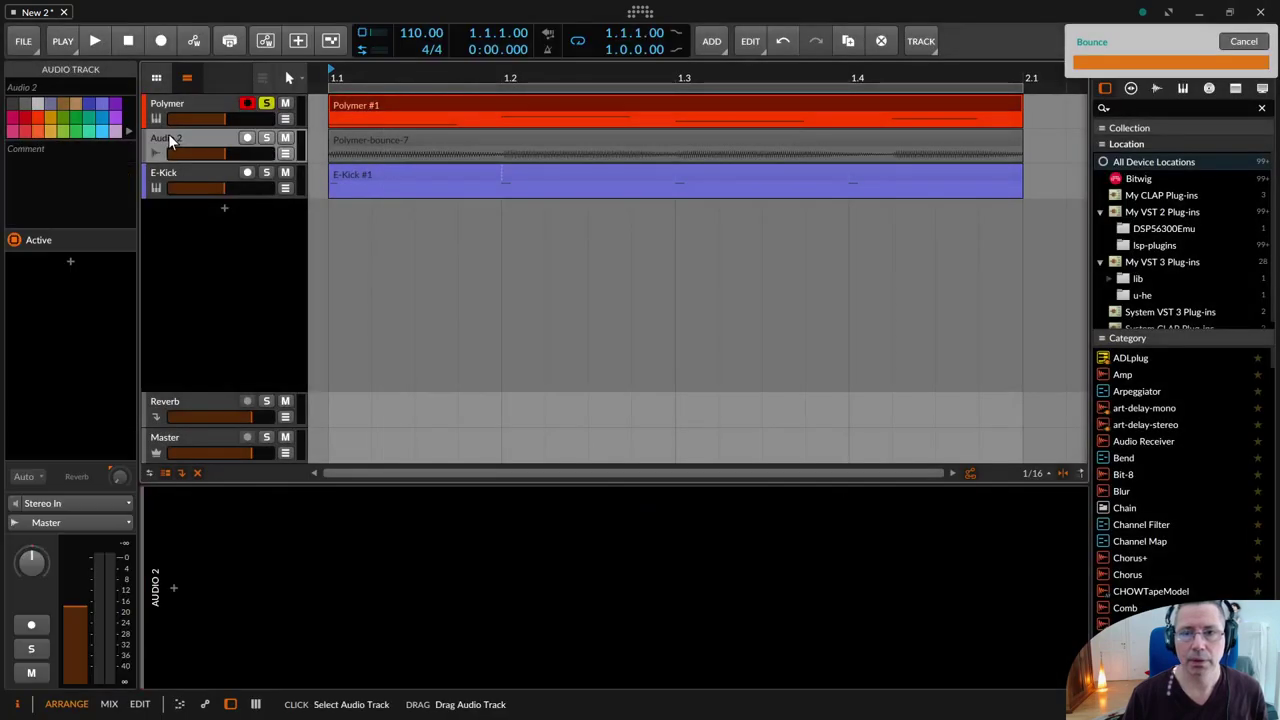
pyautogui.click(13, 131)
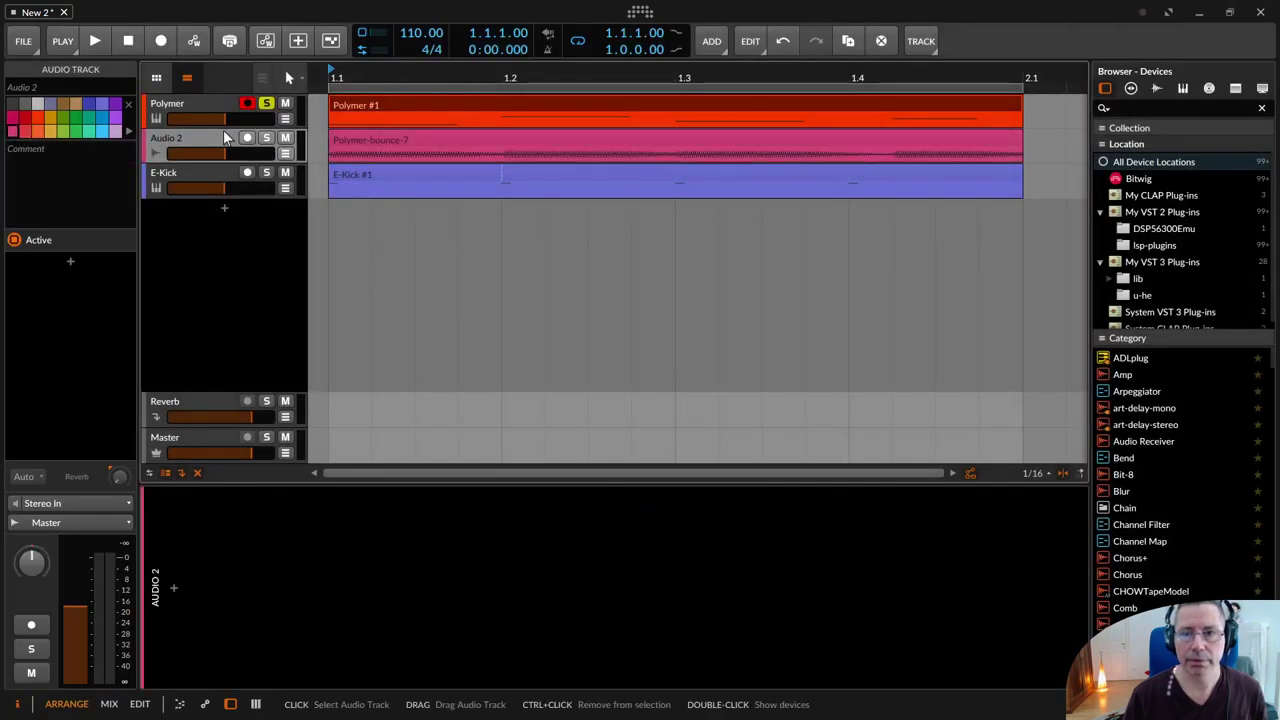
# - Rename the pink bounced audio track as Pre
pyautogui.hotkey('ctrl', 'r')
pyautogui.write('Pre')
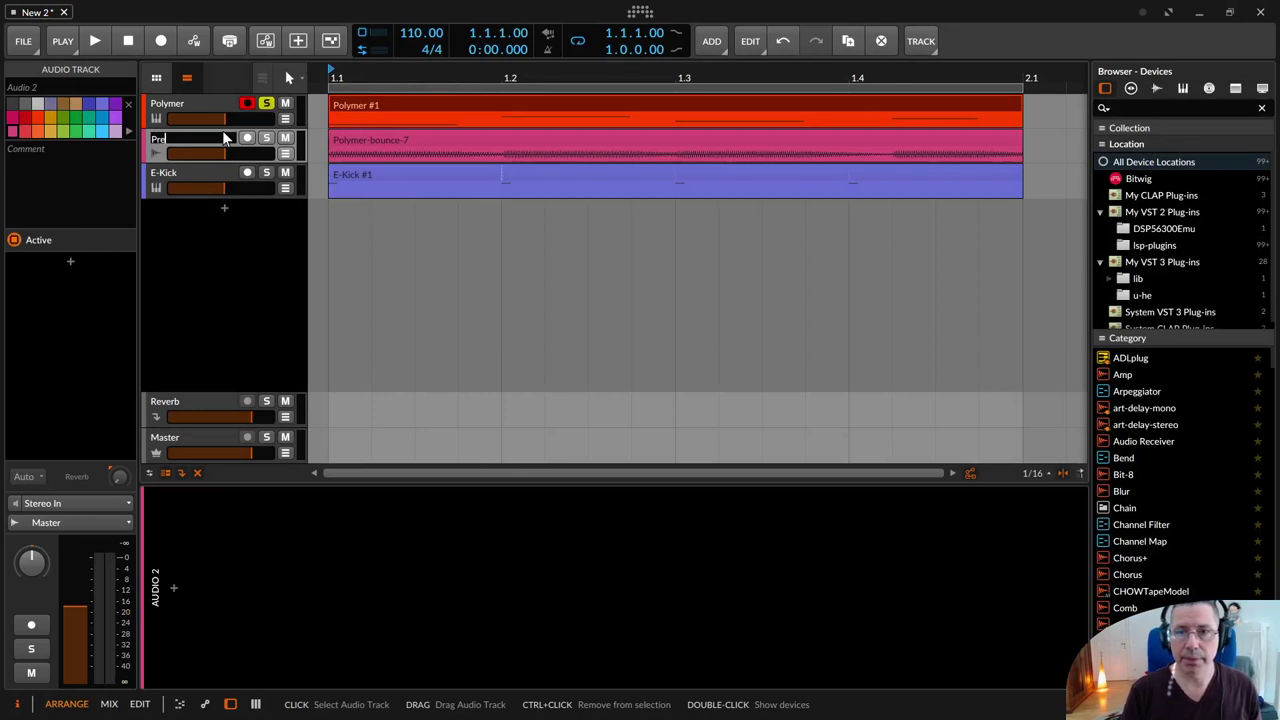
pyautogui.press('Return')
pyautogui.rightClick(381, 100)
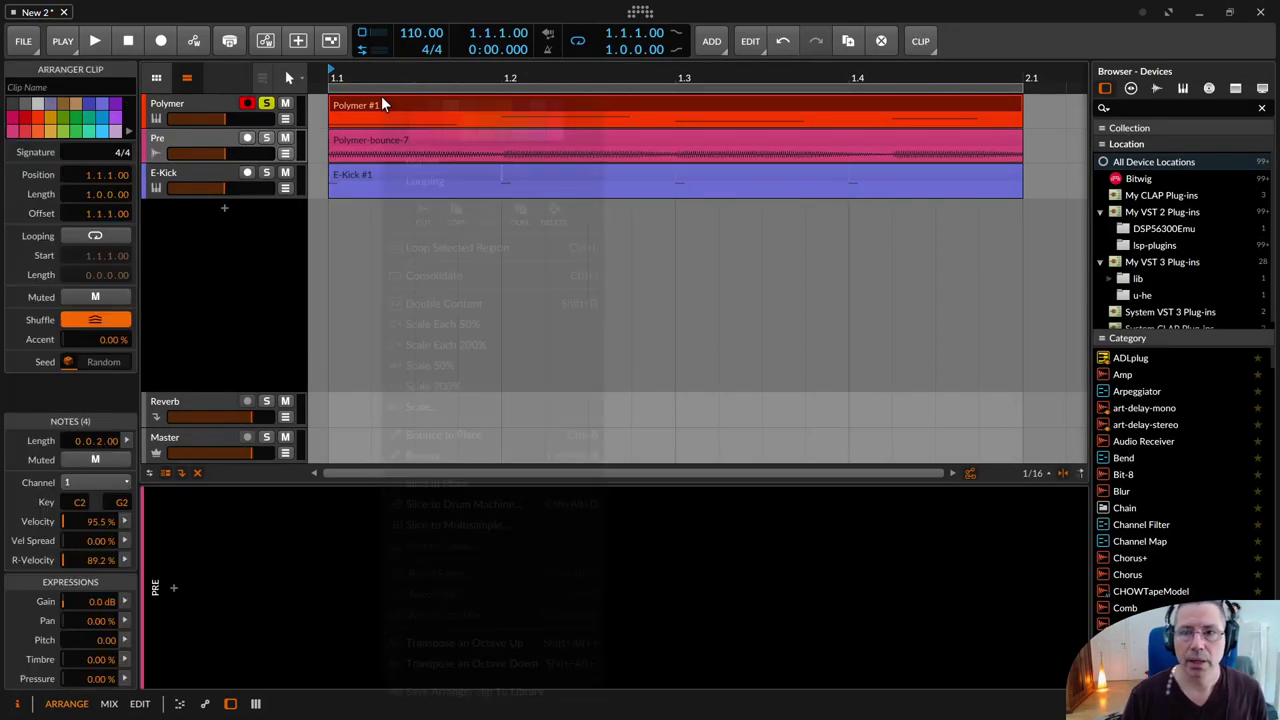
pyautogui.click(425, 434)
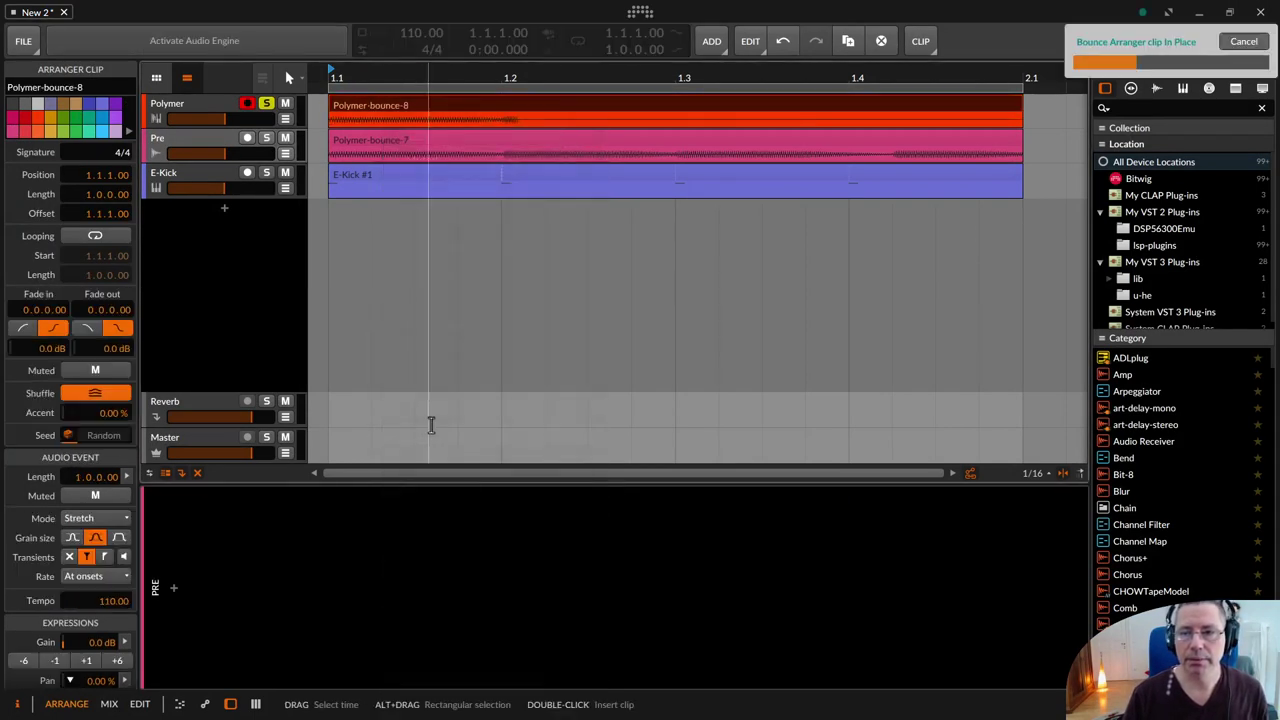
pyautogui.hotkey('ctrl', 'z')
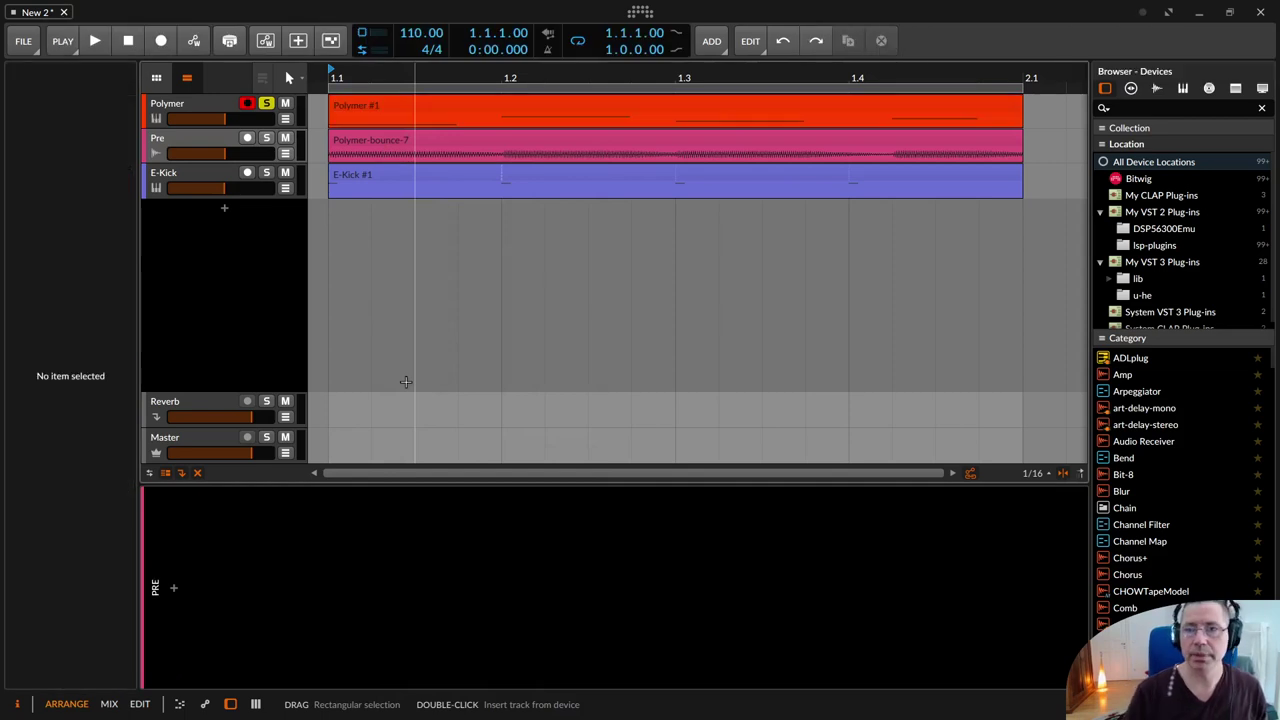
# - Bounce the Polymer clip to another new audio track with the Post-Fader source, 24-bit depth and no dither
pyautogui.rightClick(389, 100)
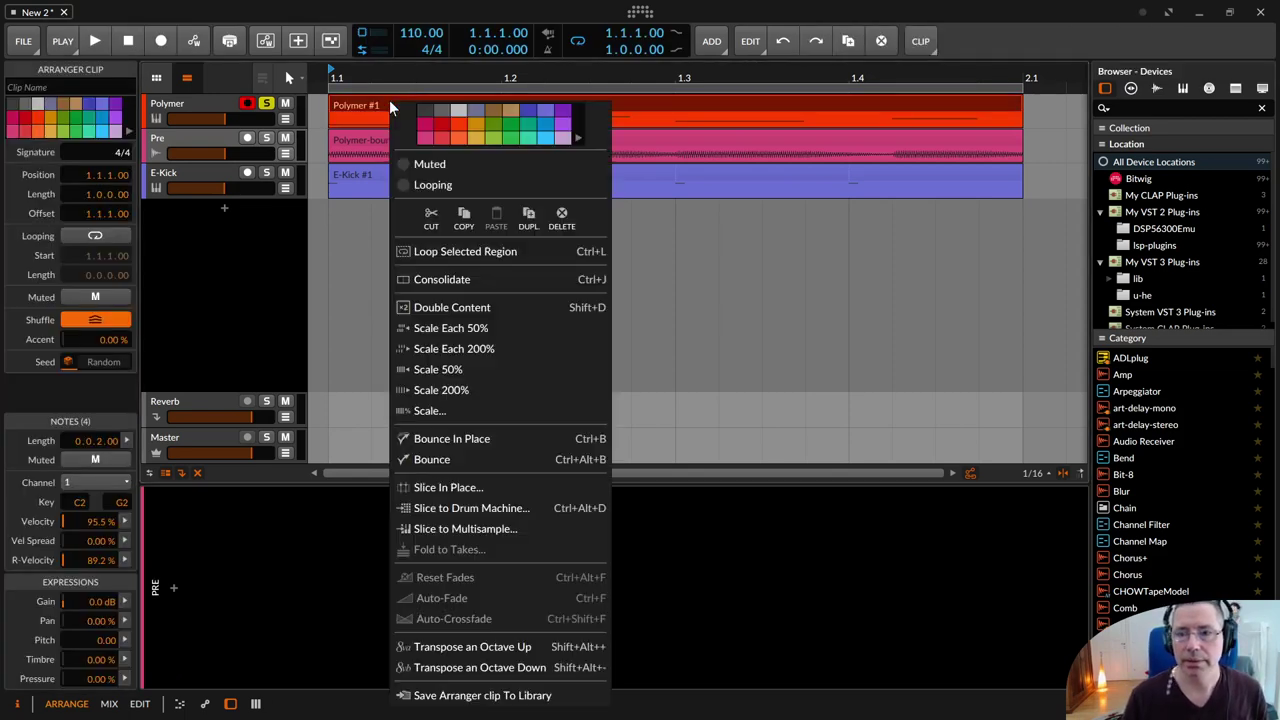
pyautogui.click(479, 466)
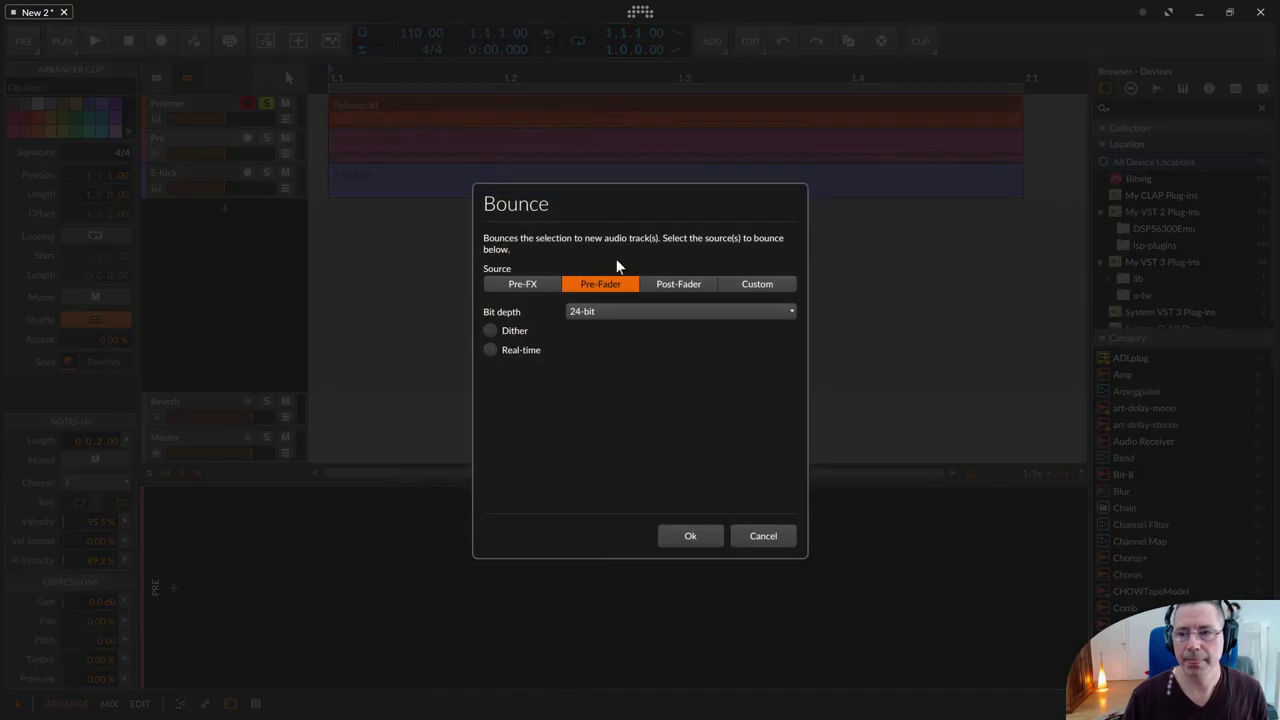
pyautogui.click(692, 530)
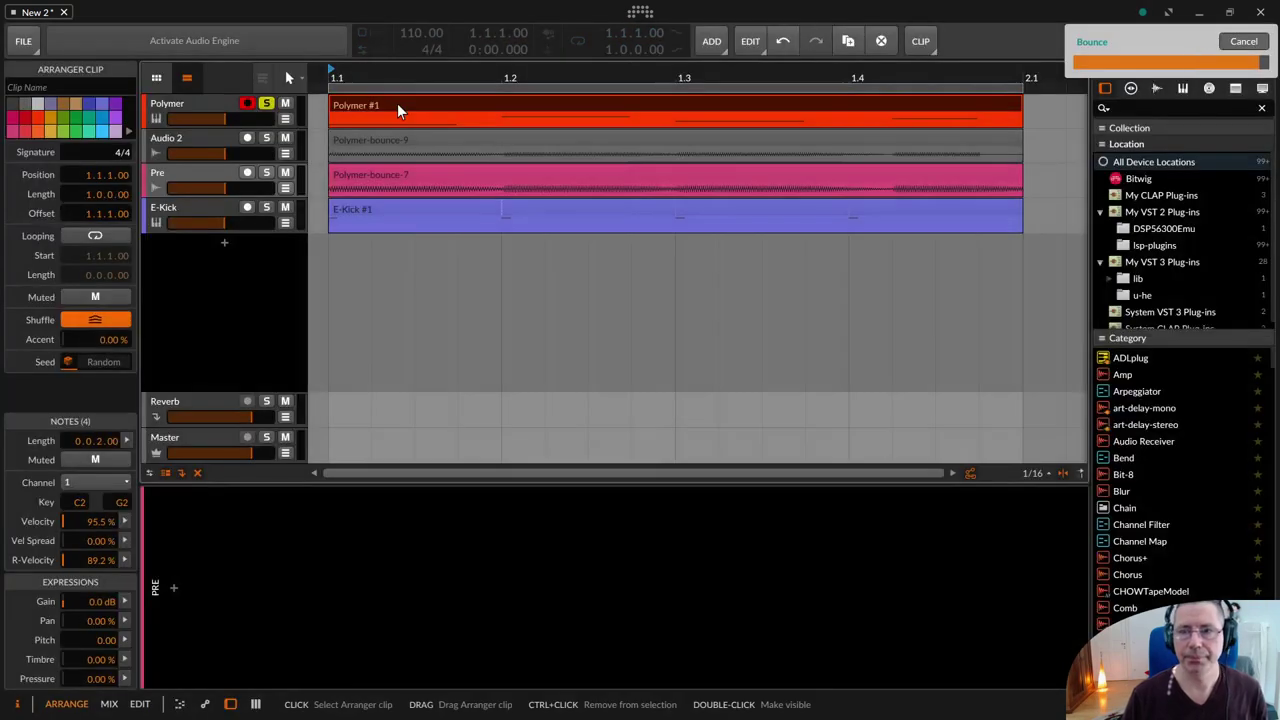
# - Colour the newly bounced audio track light blue and rename it as Post
pyautogui.click(170, 145)
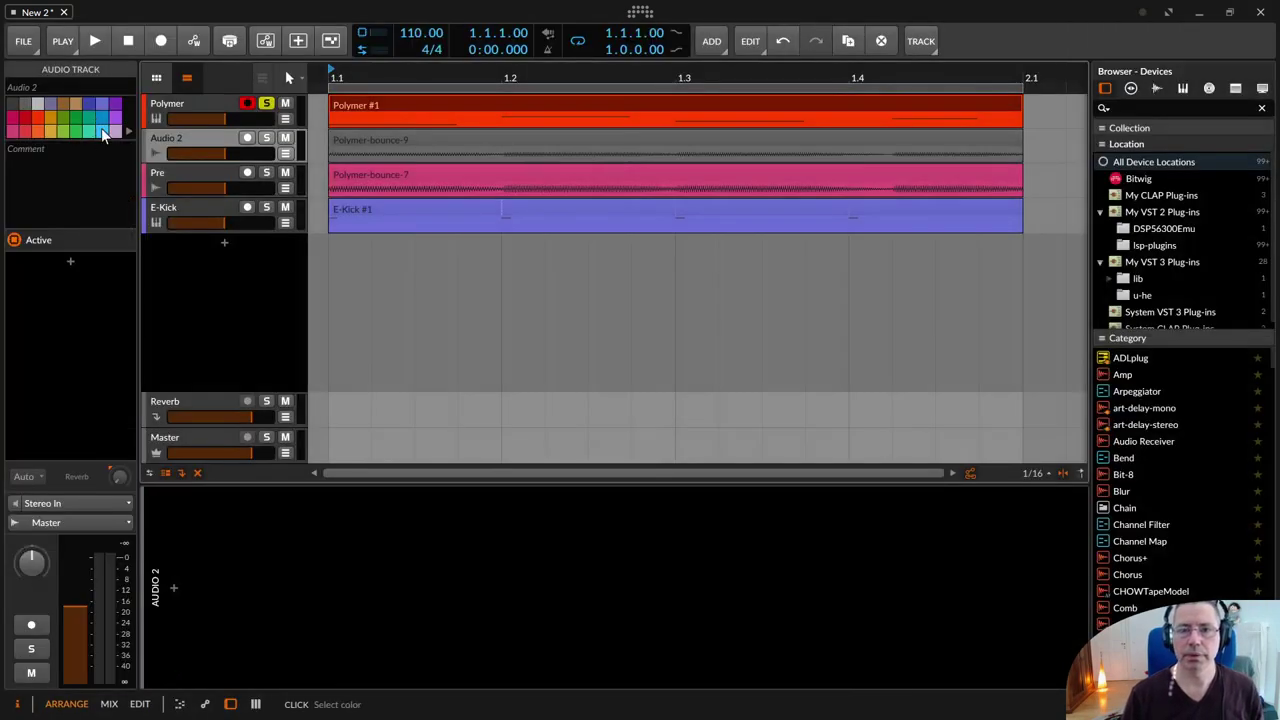
pyautogui.hotkey('ctrl', 'r')
pyautogui.write('Post')
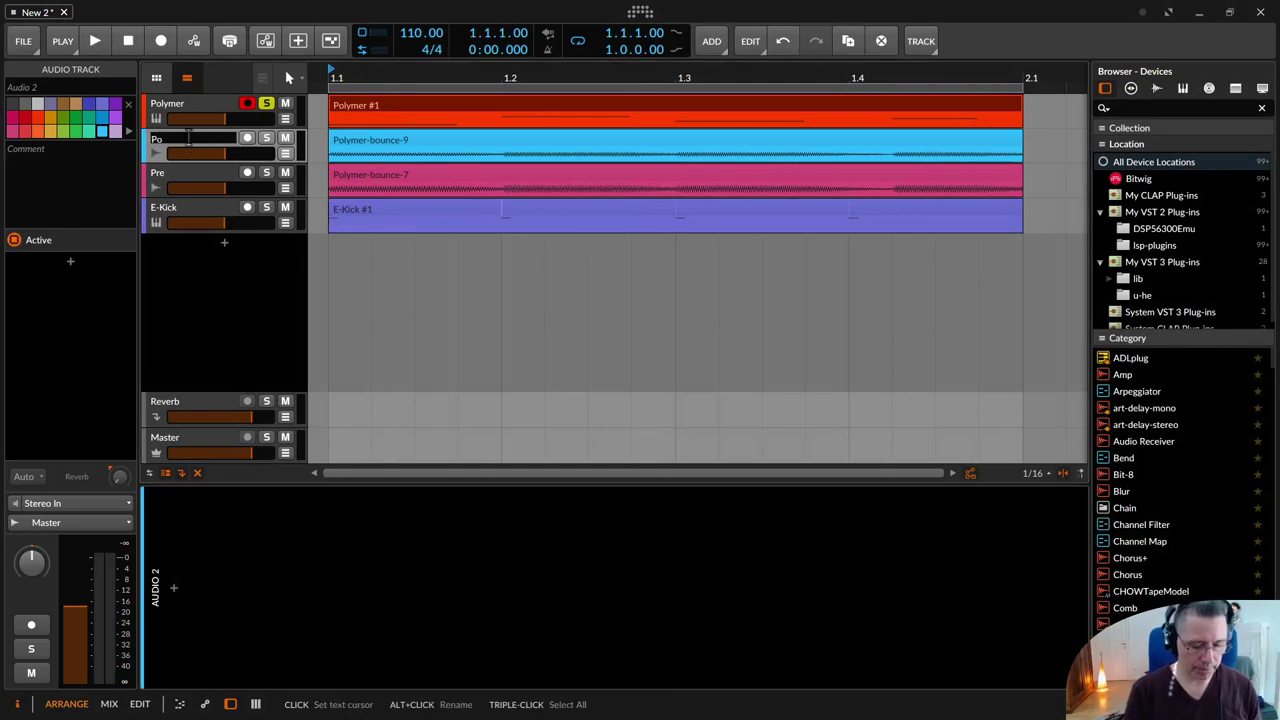
pyautogui.press('Return')
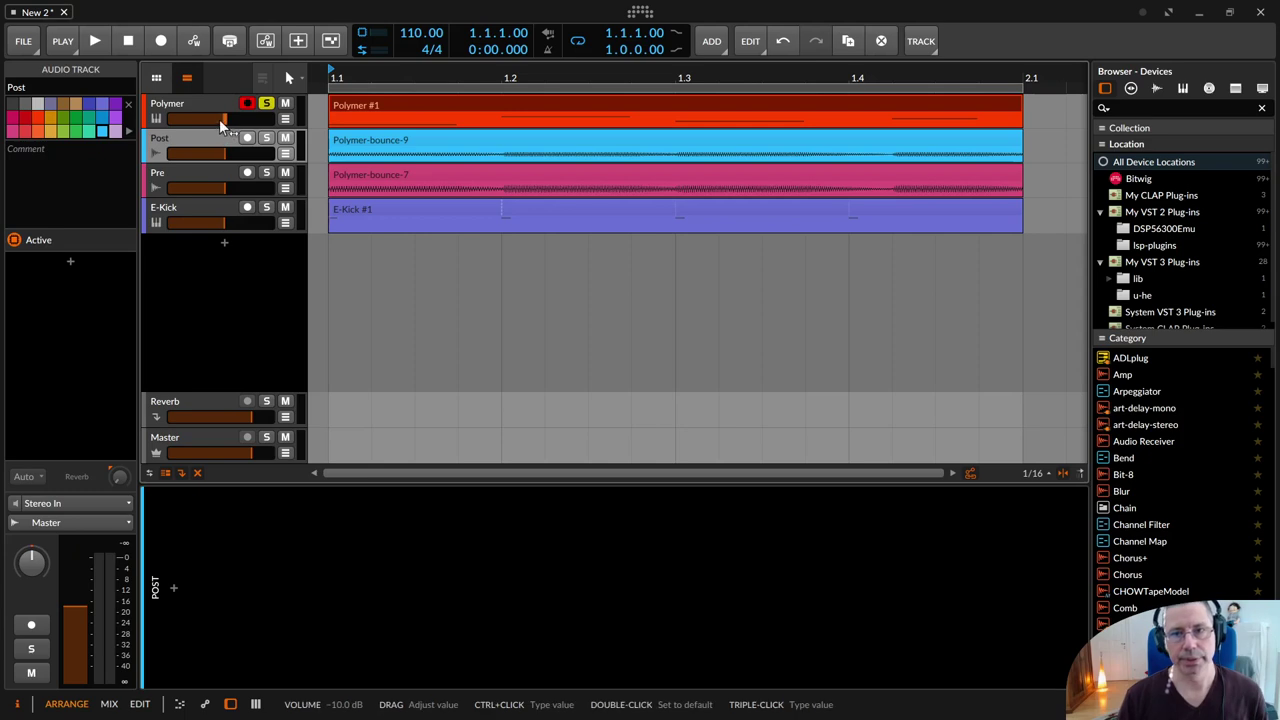
# - Play the loop and compare the levels of the Polymer, Post and Pre tracks by soloing each in turn
pyautogui.press('space')
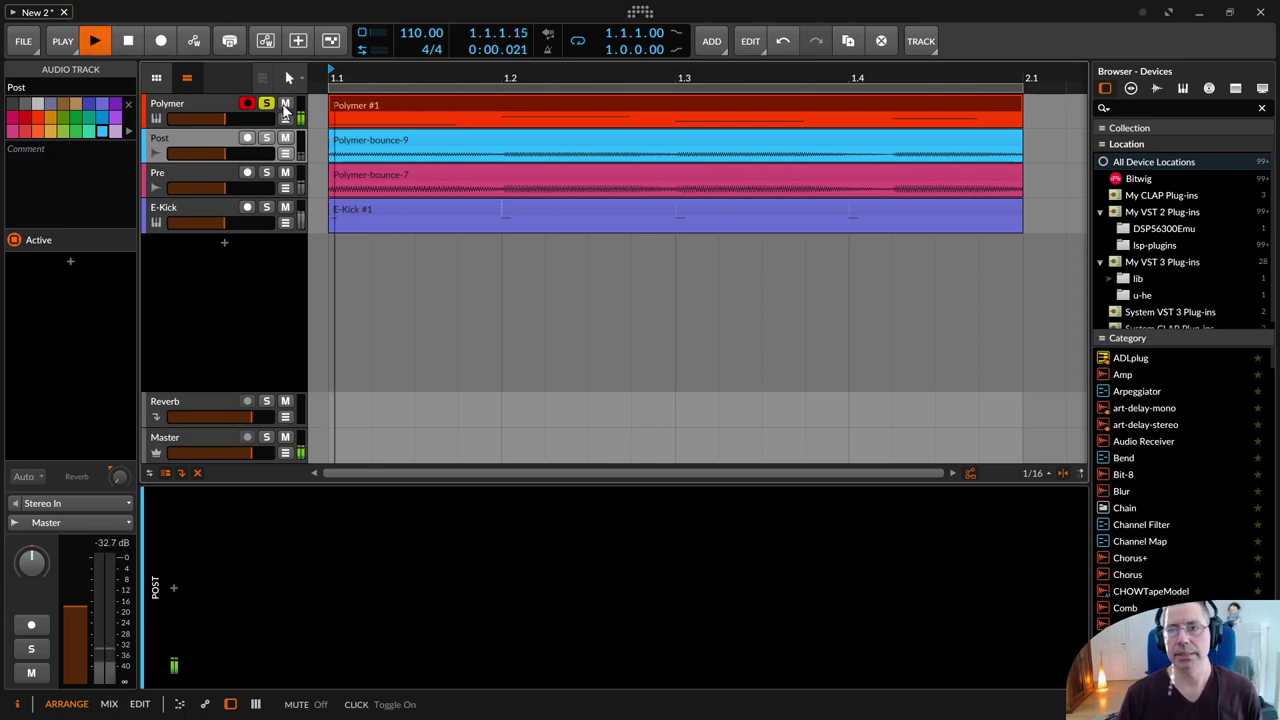
pyautogui.click(189, 102)
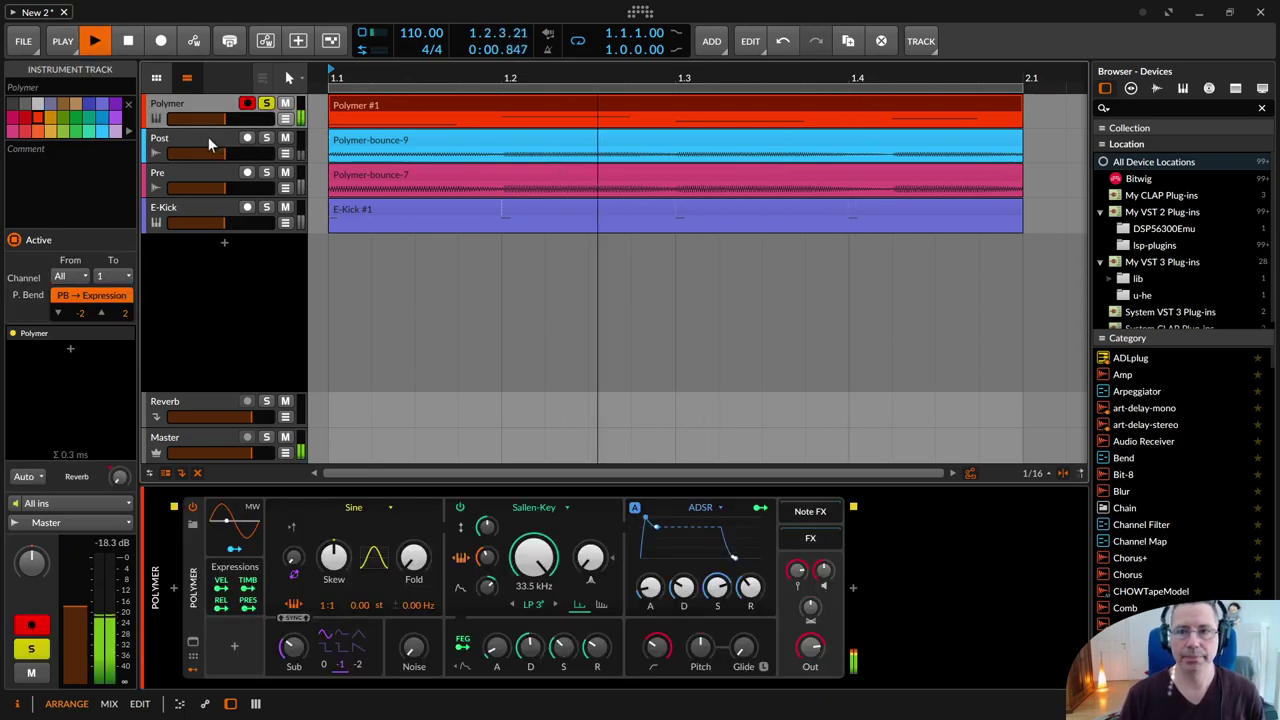
pyautogui.click(207, 137)
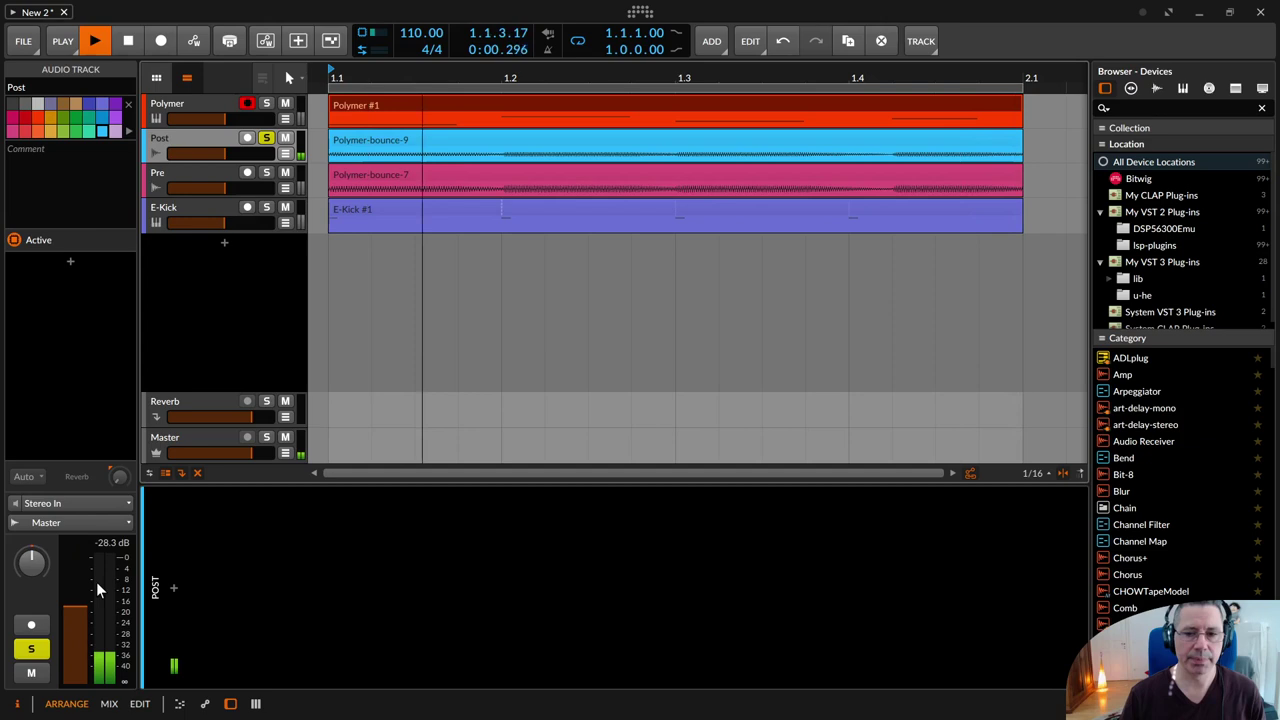
pyautogui.click(206, 177)
pyautogui.click(266, 172)
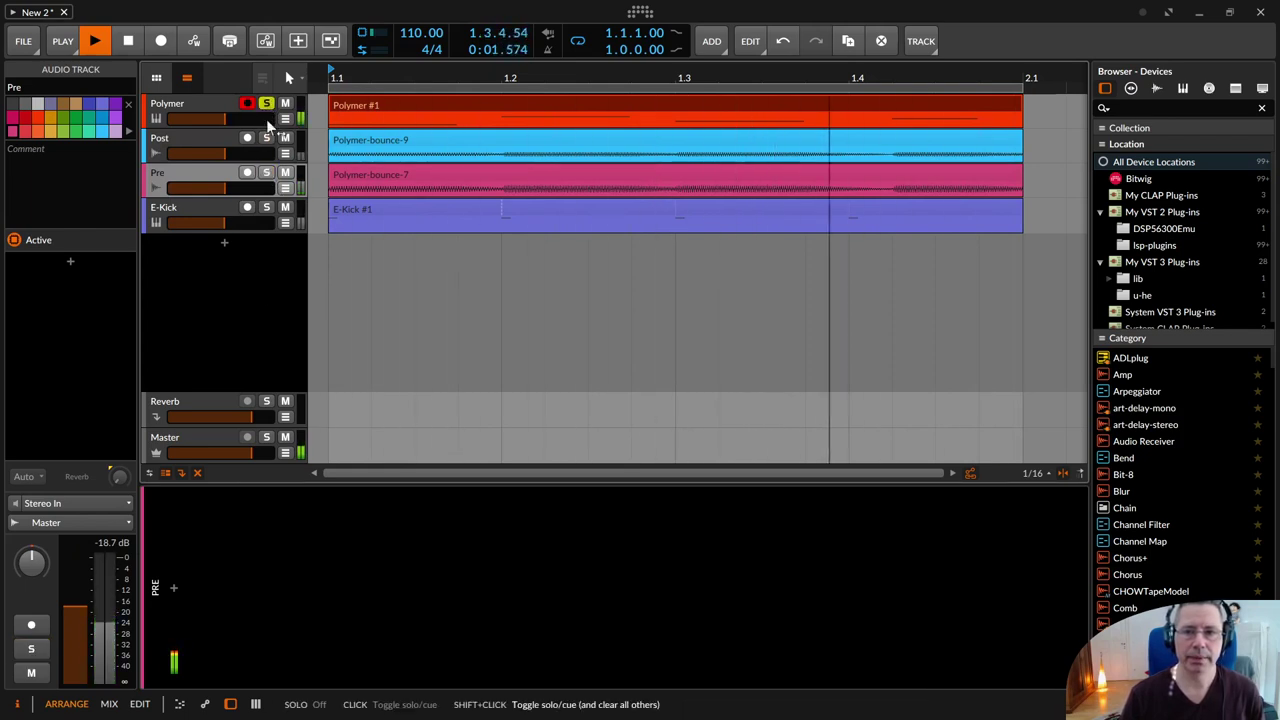
pyautogui.click(266, 103)
pyautogui.click(266, 172)
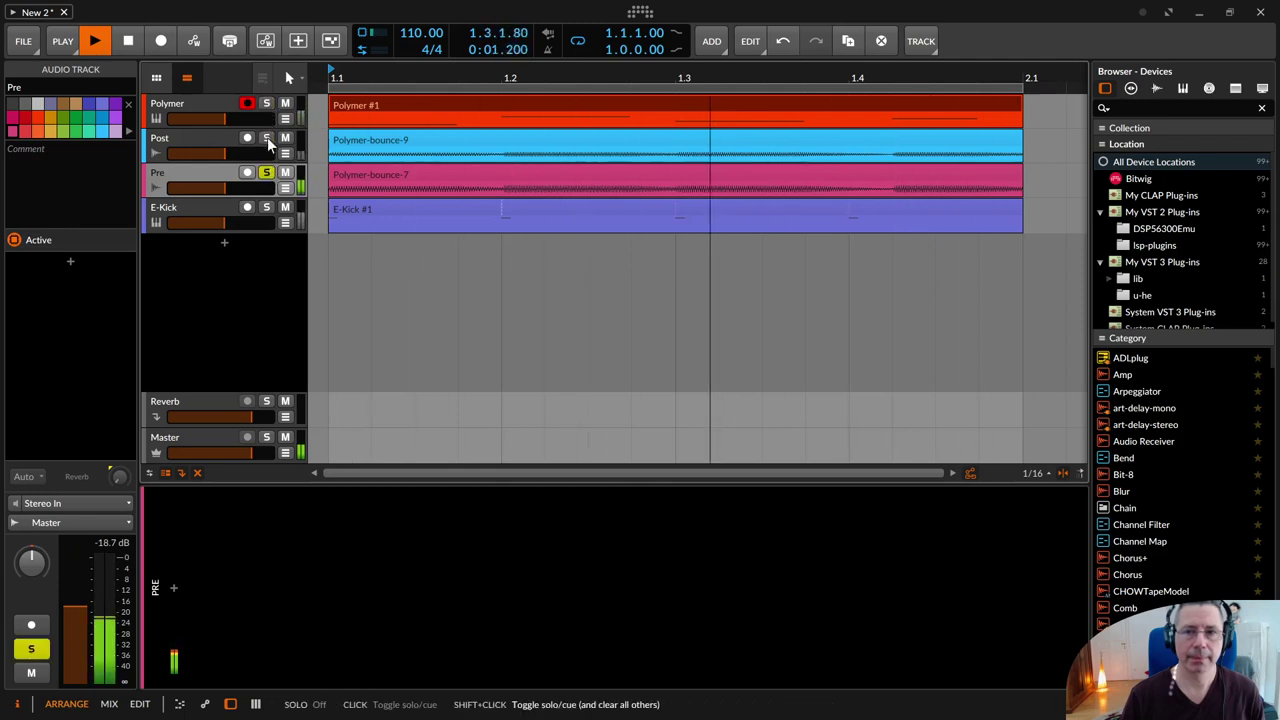
pyautogui.click(266, 138)
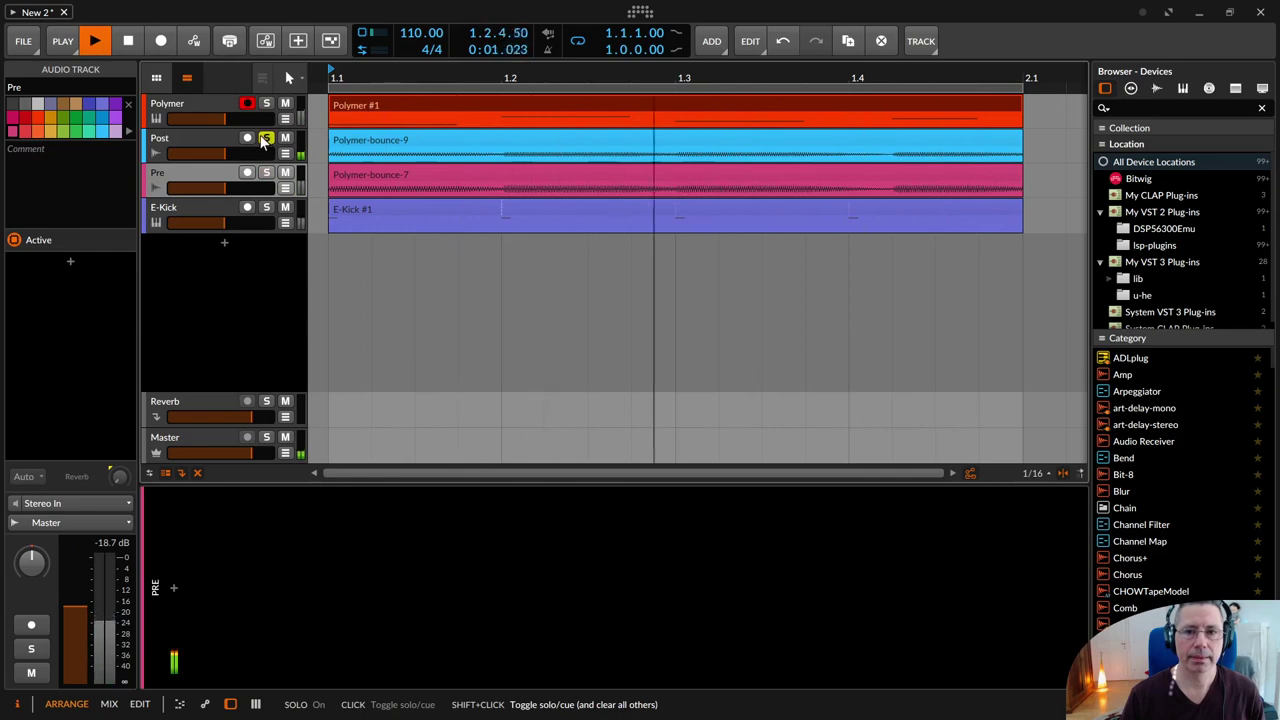
pyautogui.press('space')
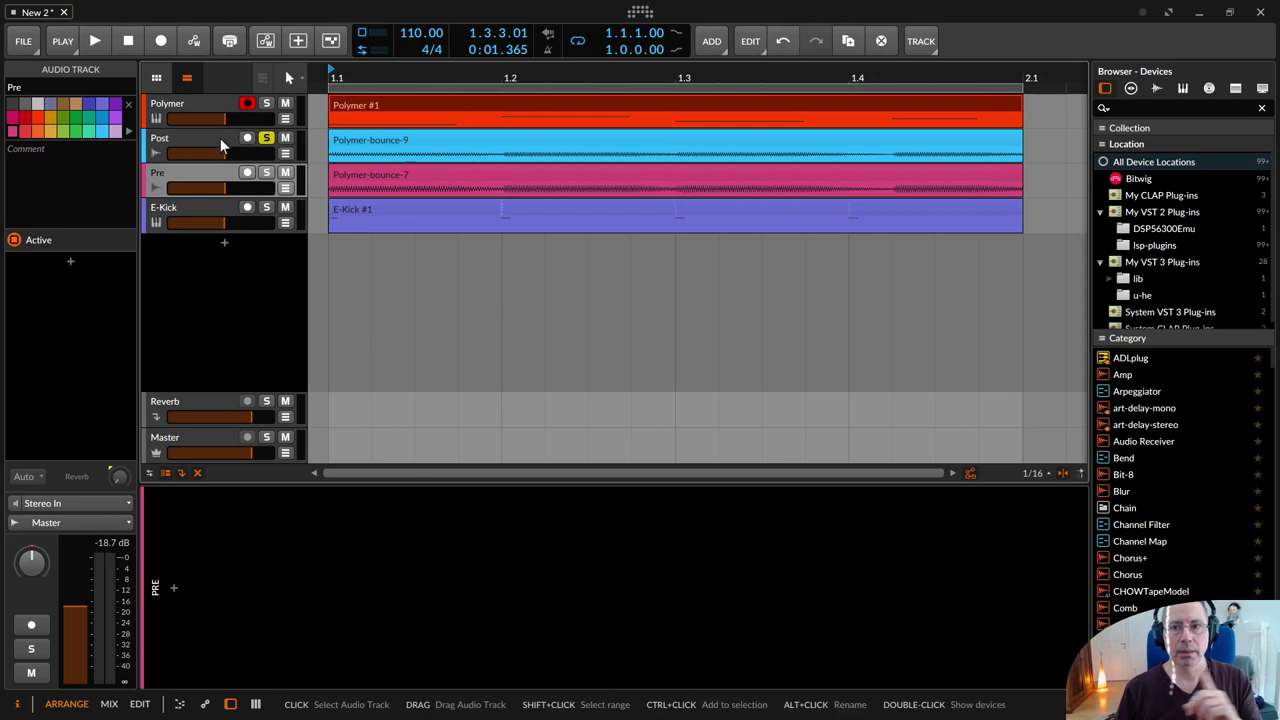
# - Review the Polymer track, the Post track and the bounced clip on the Post track
pyautogui.click(205, 98)
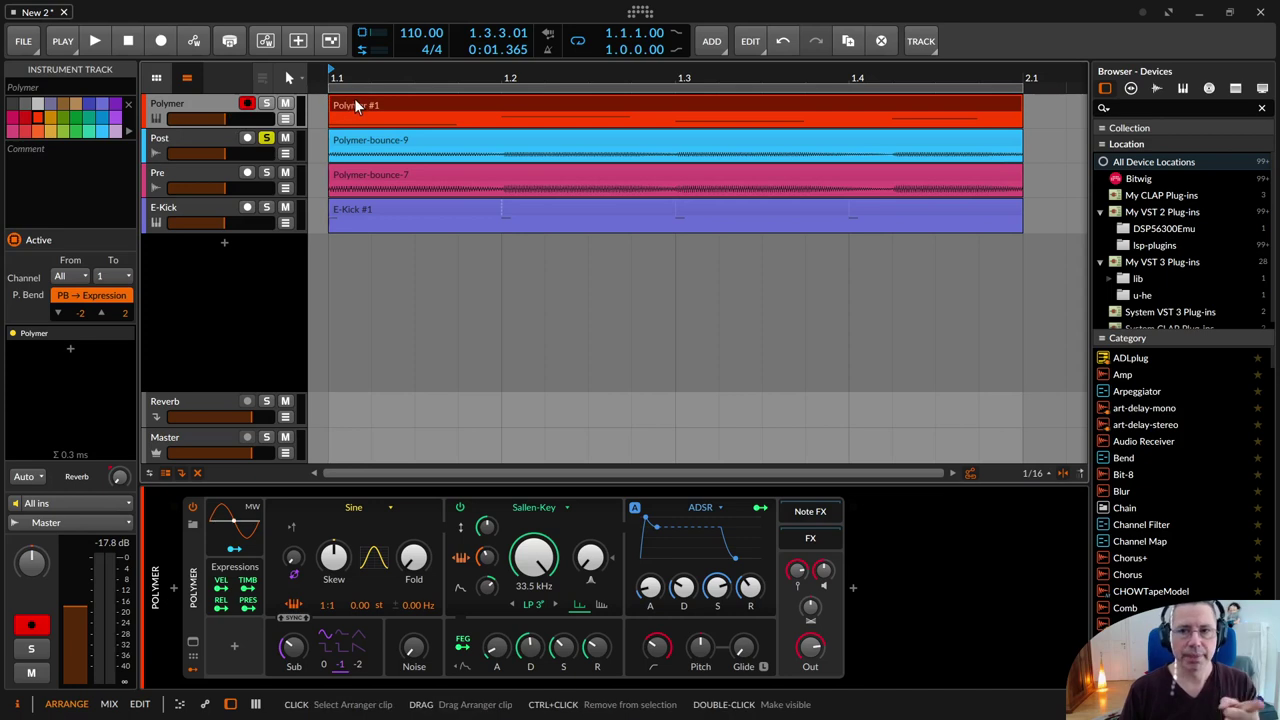
pyautogui.click(266, 138)
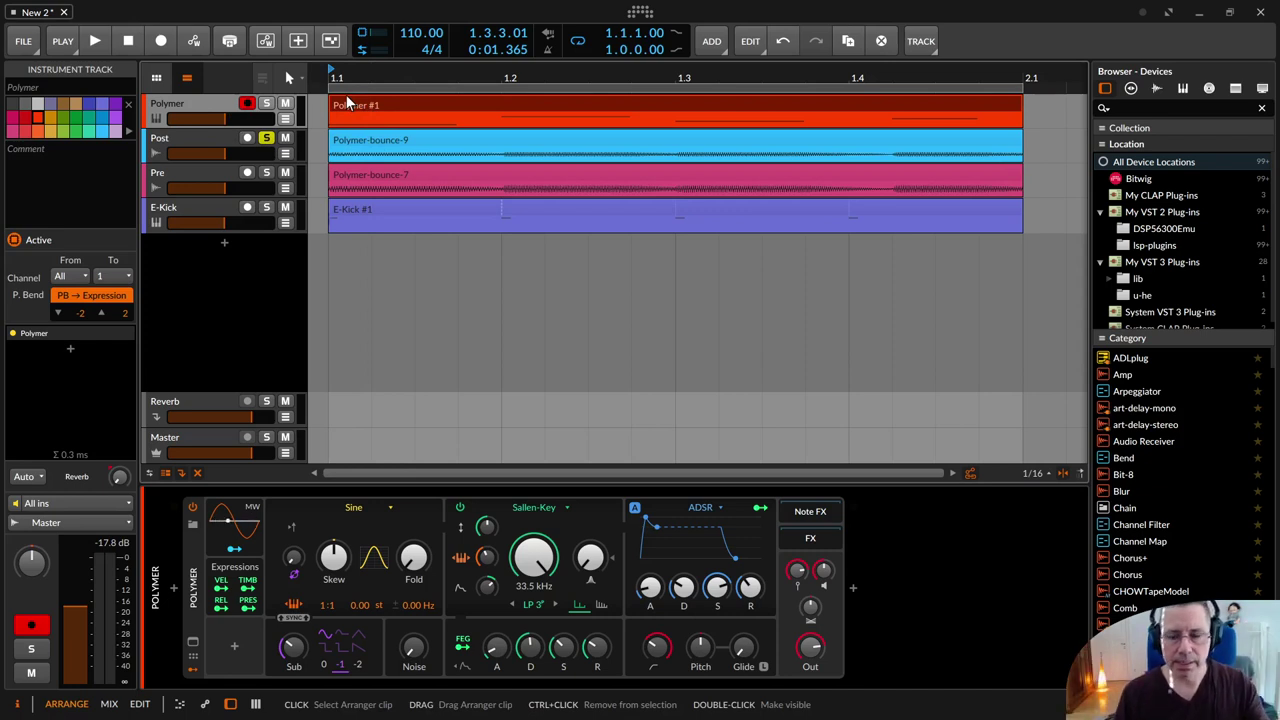
pyautogui.click(210, 137)
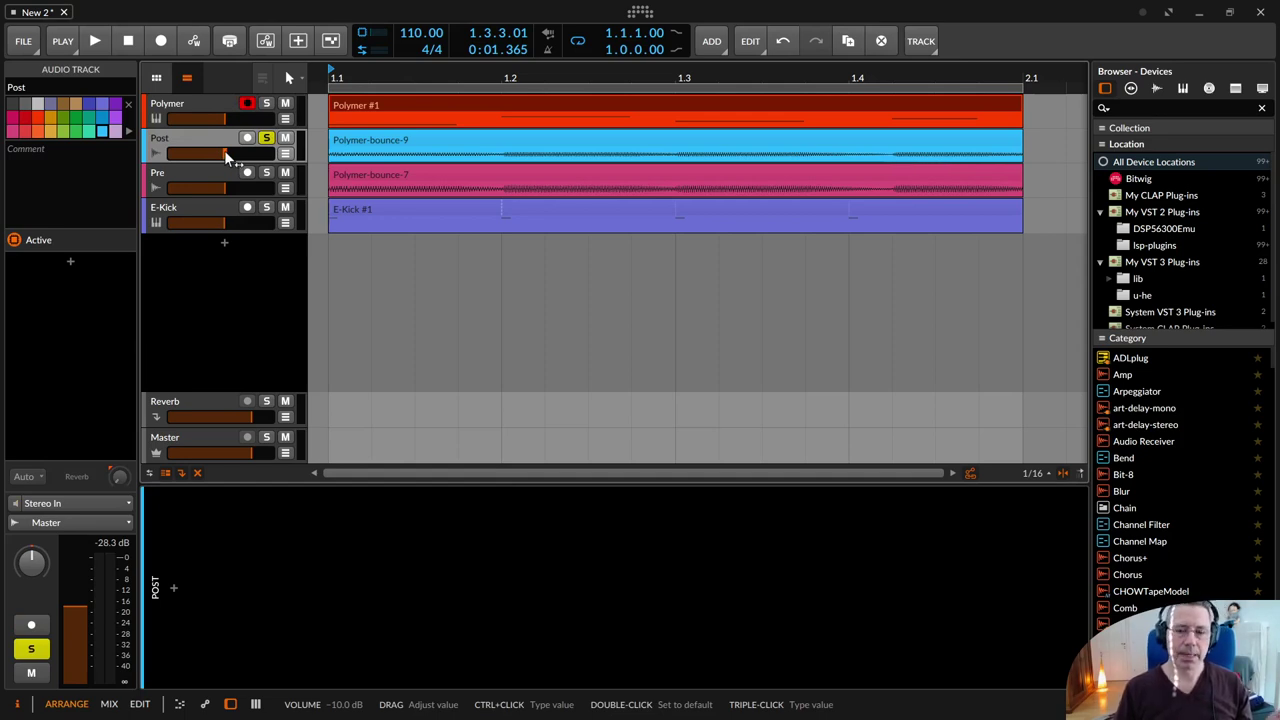
pyautogui.click(349, 143)
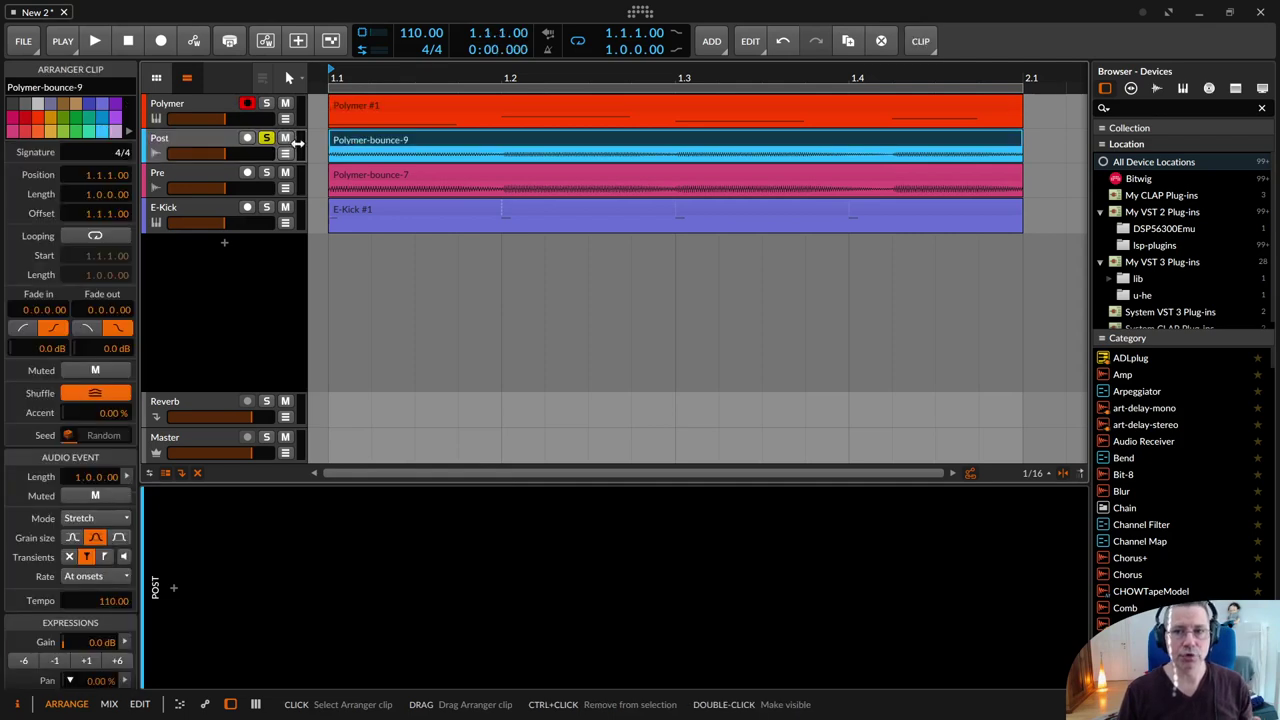
# - Set the Post track's volume to 0 dB
pyautogui.click(186, 137)
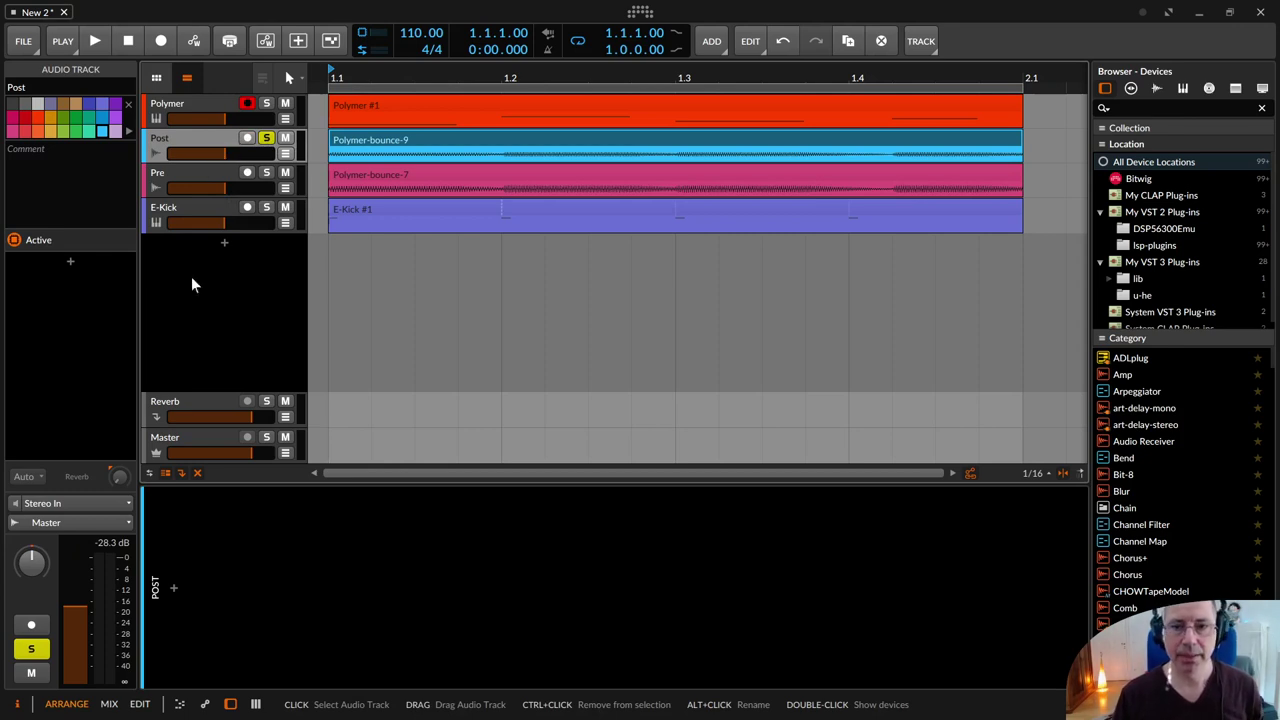
pyautogui.doubleClick(77, 620)
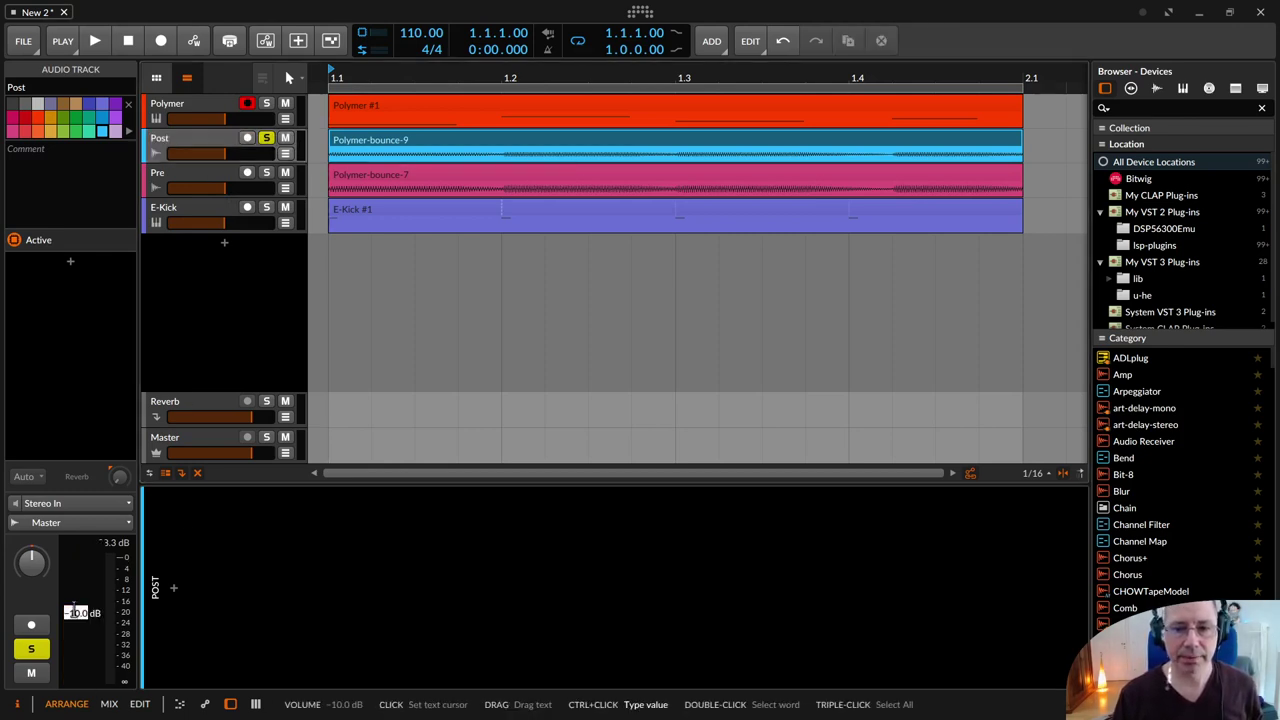
pyautogui.write('0')
pyautogui.press('Return')
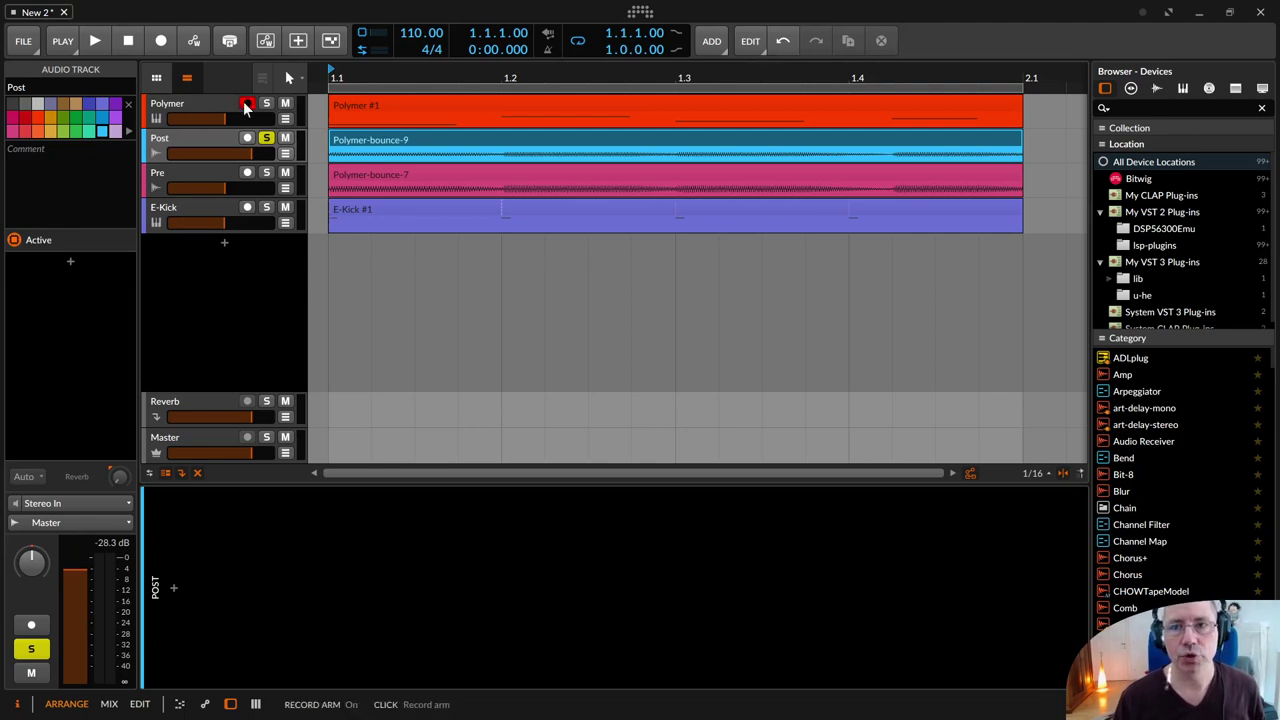
# - Play the loop while soloing Polymer and Post alternately, and finish by soloing Pre to compare their loudness
pyautogui.keyDown('shift'); pyautogui.click(269, 105); pyautogui.keyUp('shift')
pyautogui.press('space')
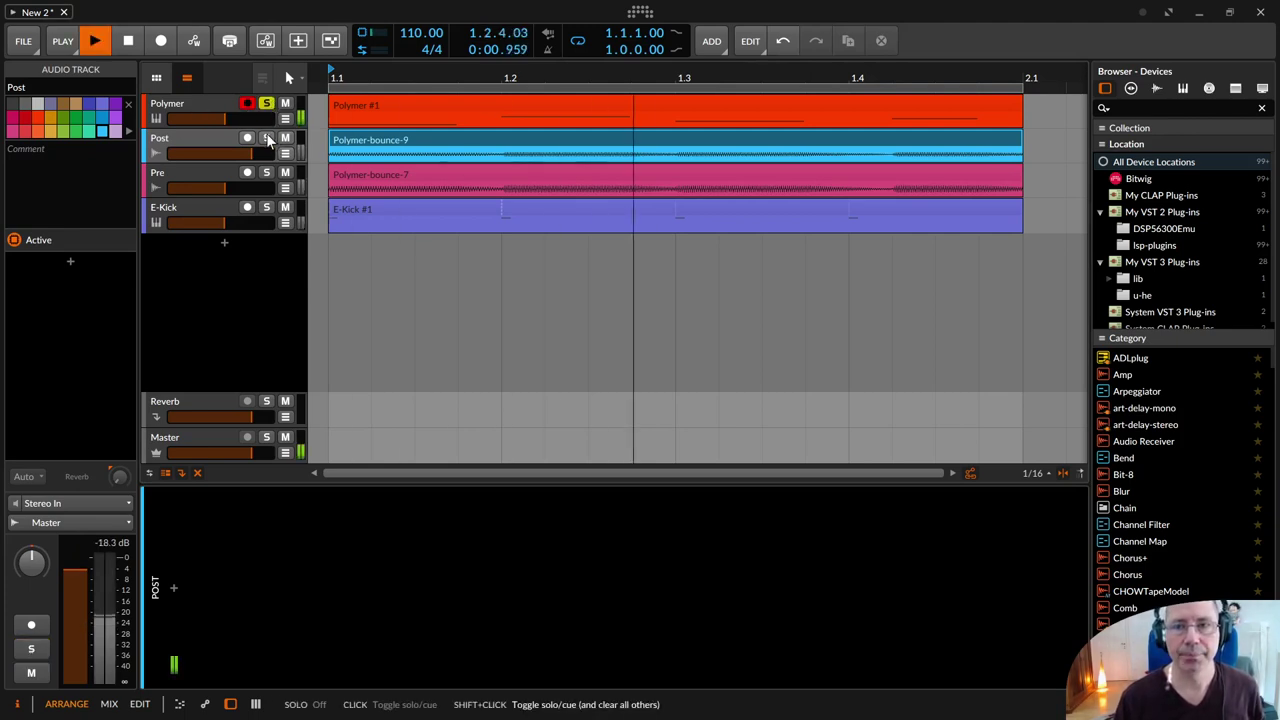
pyautogui.keyDown('shift'); pyautogui.click(268, 140); pyautogui.keyUp('shift')
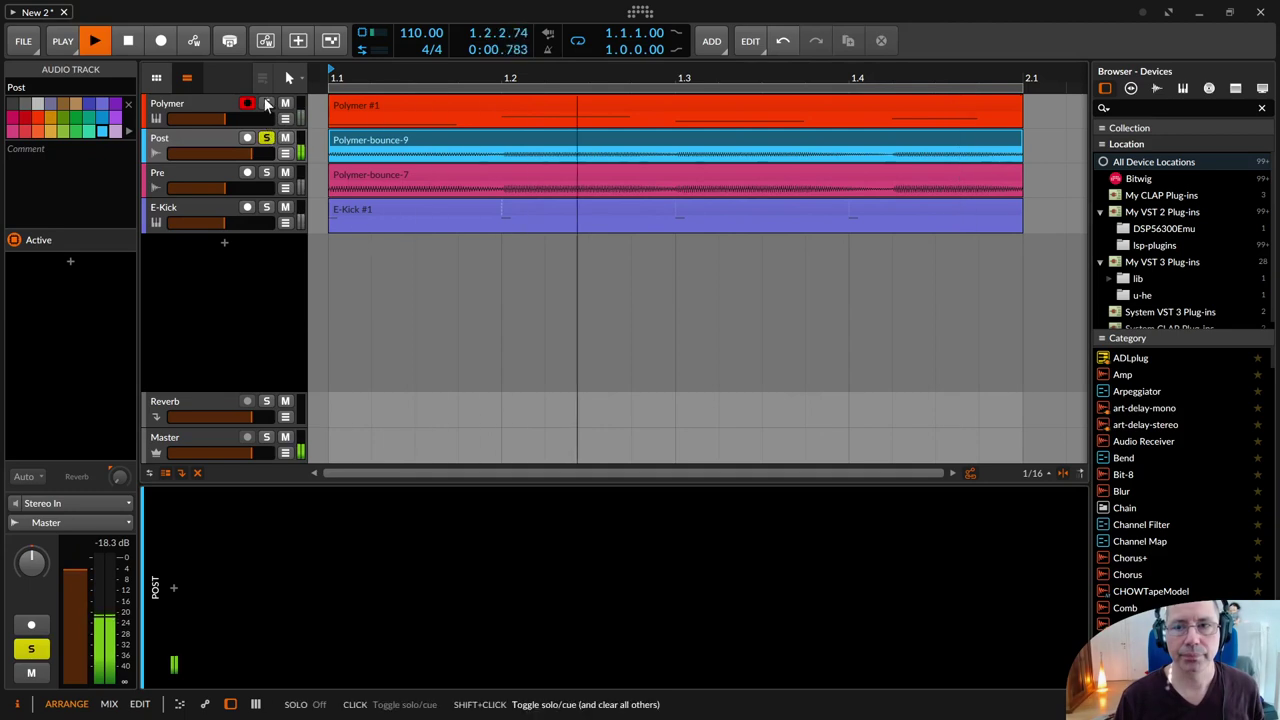
pyautogui.keyDown('shift'); pyautogui.click(267, 104); pyautogui.keyUp('shift')
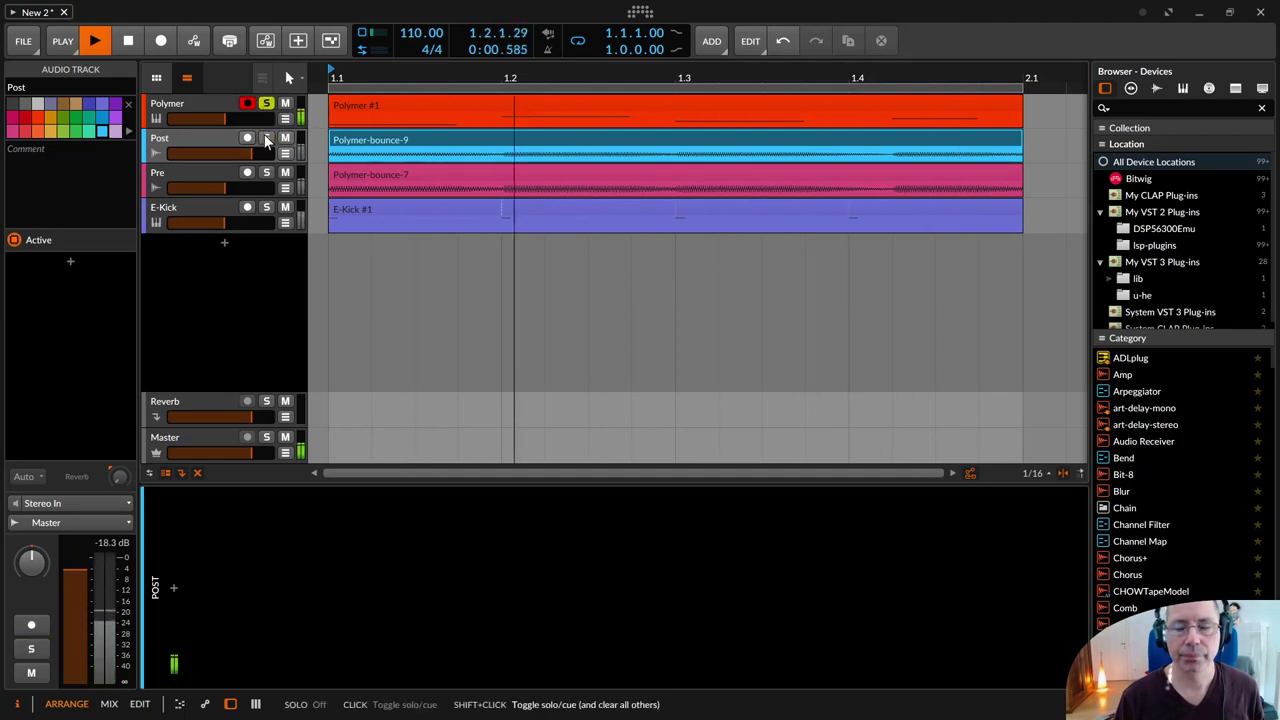
pyautogui.click(267, 139)
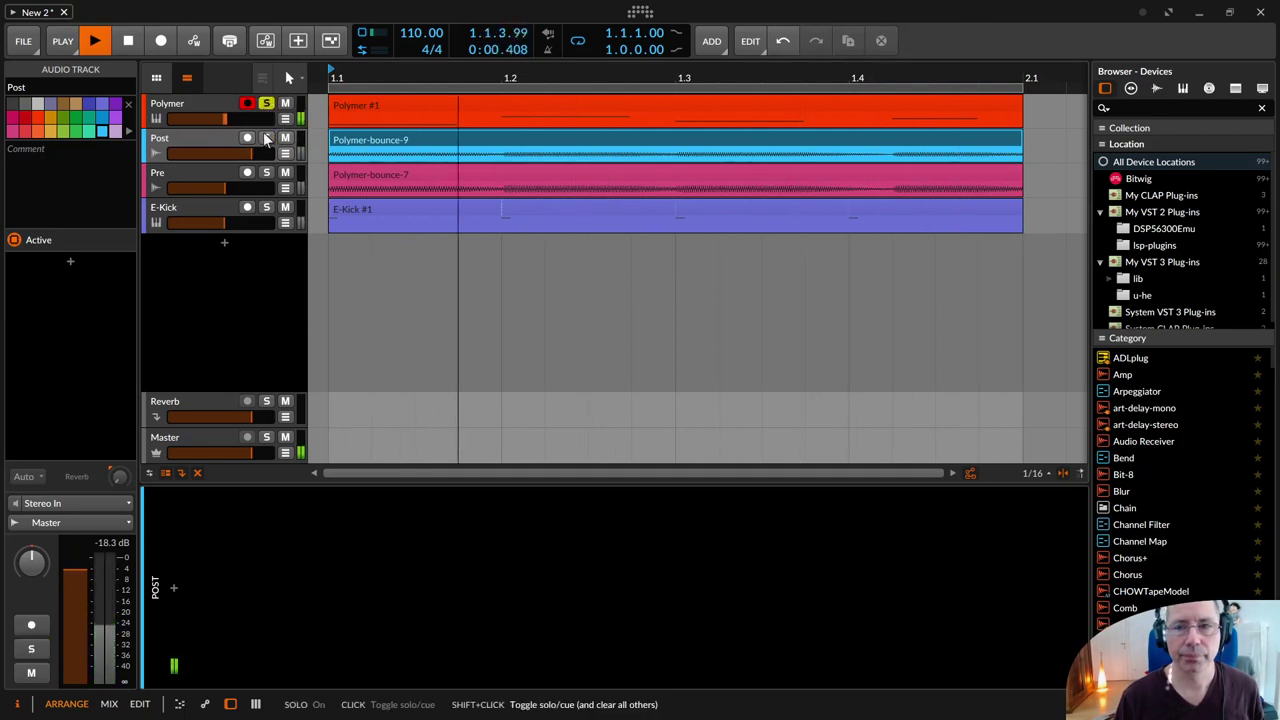
pyautogui.click(267, 104)
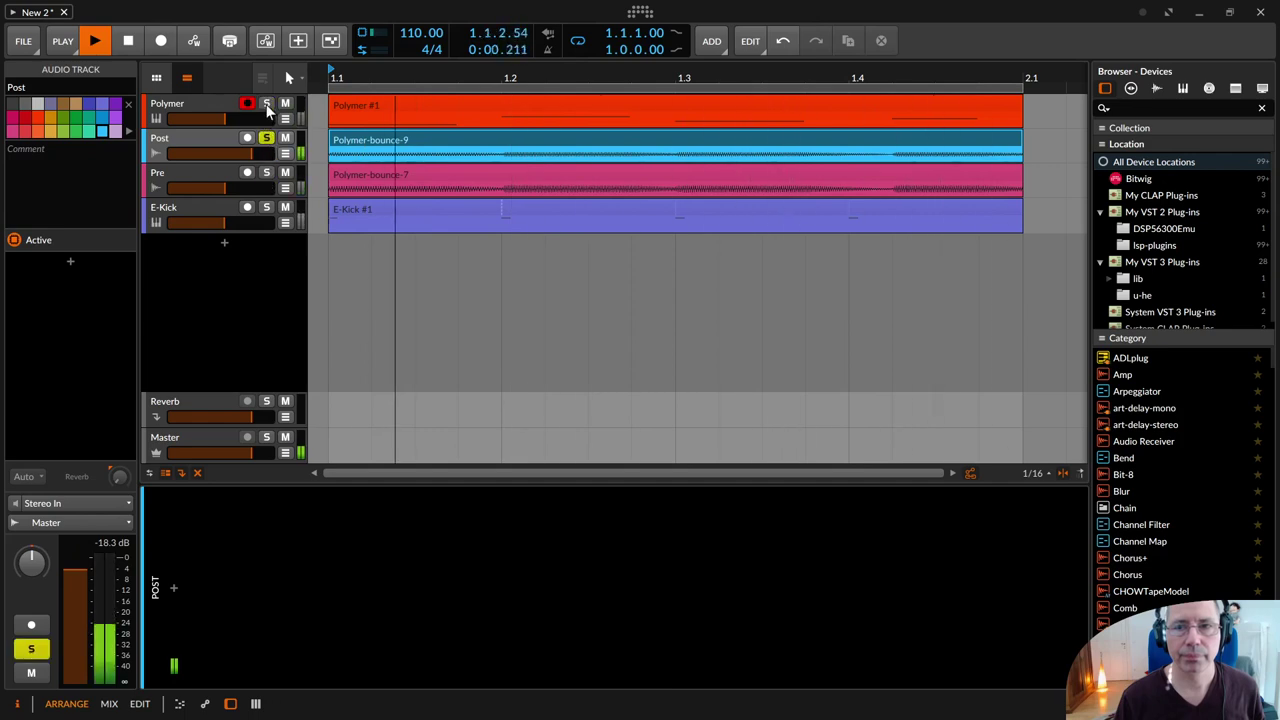
pyautogui.click(266, 139)
pyautogui.click(266, 172)
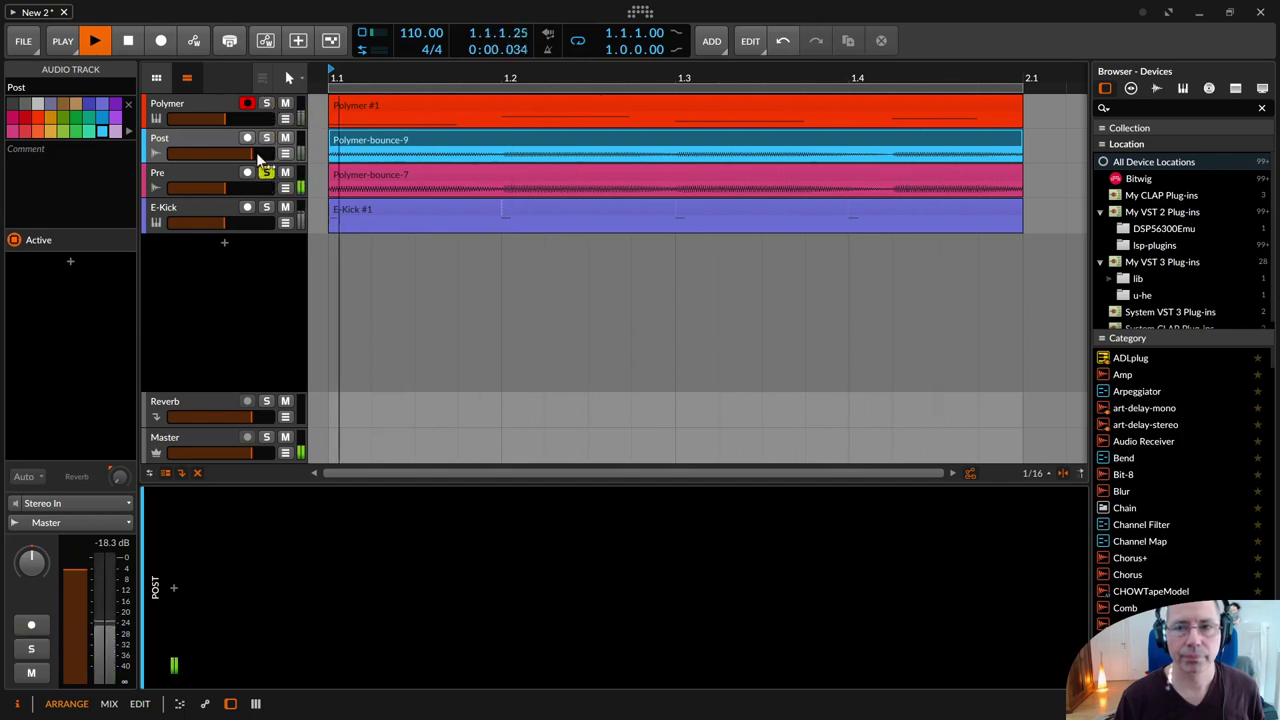
pyautogui.press('space')
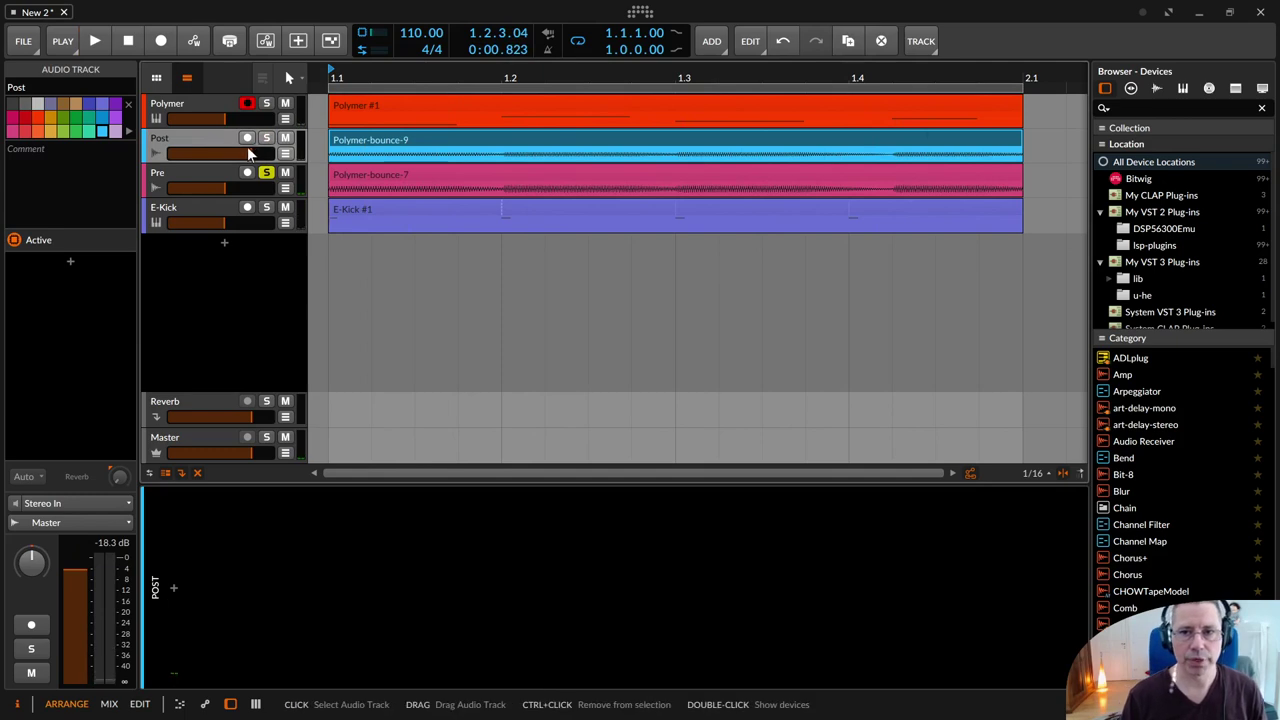
# - Set the gain of the bounced clip on the Post track to +10 dB
pyautogui.click(348, 139)
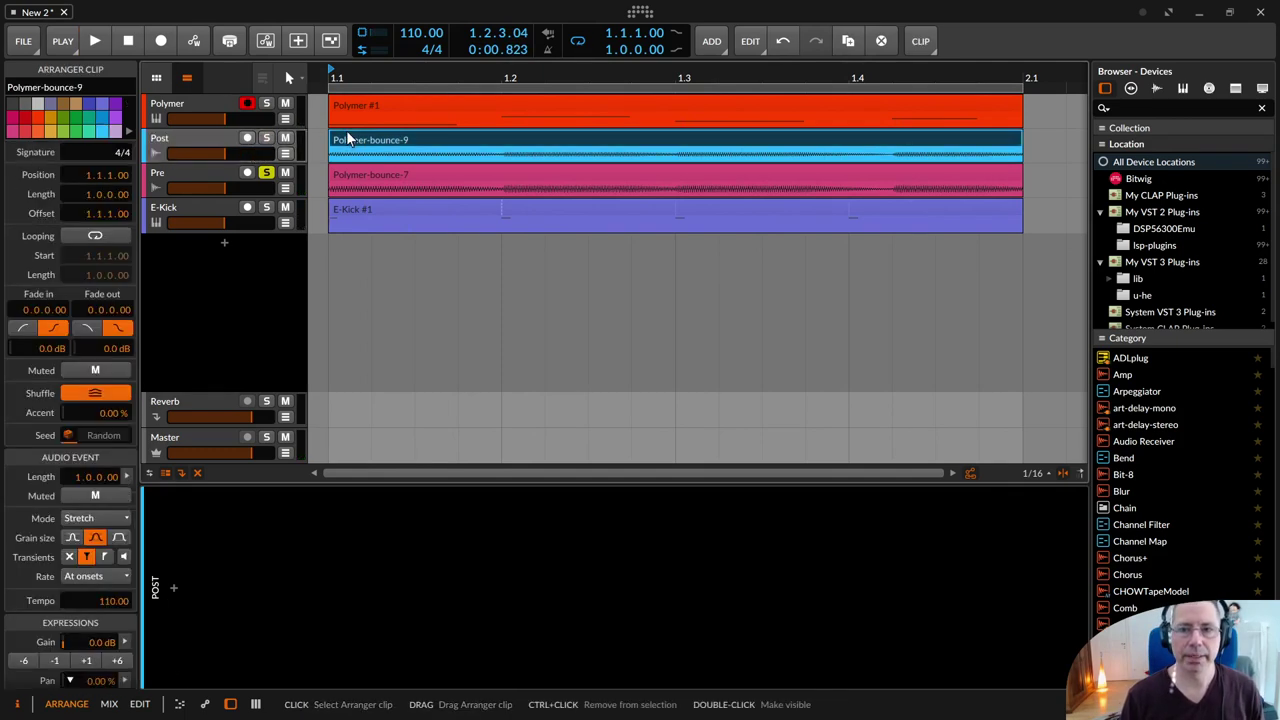
pyautogui.tripleClick(103, 642)
pyautogui.write('10')
pyautogui.press('Return')
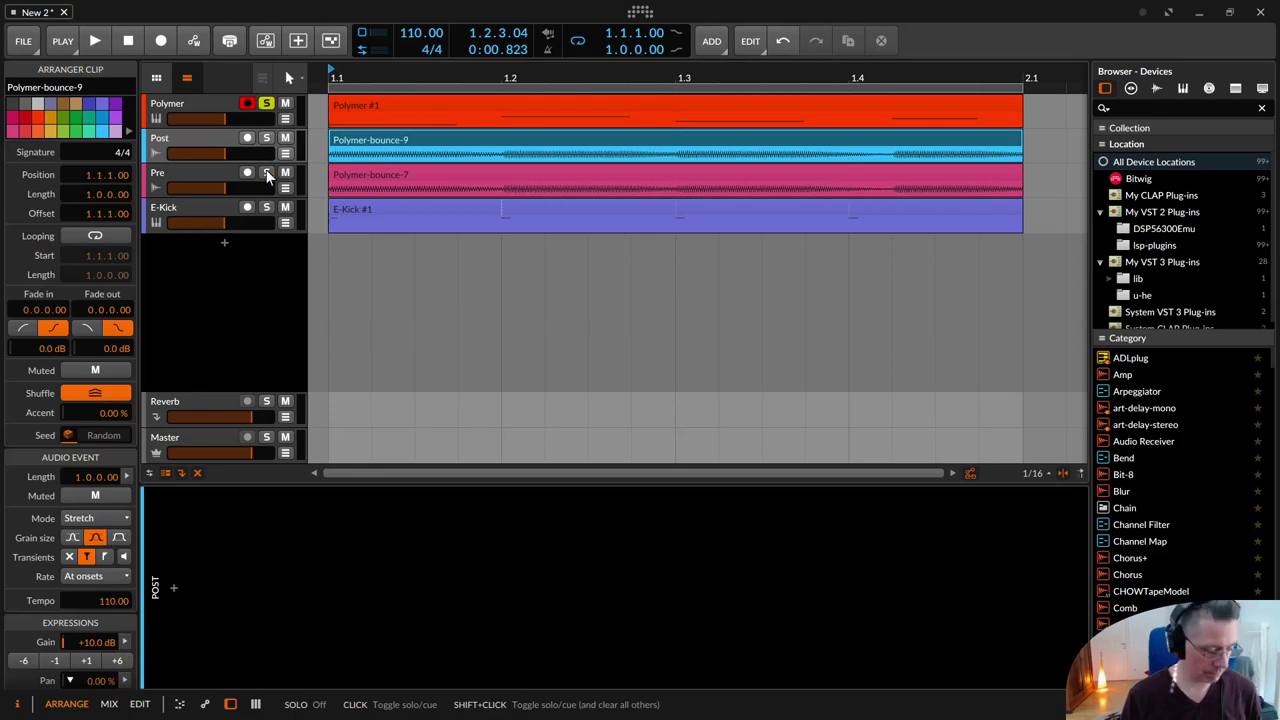
# - Compare Polymer, the gain-boosted Post clip and Pre during playback by switching solo between them, then select the Post track
pyautogui.press('space')
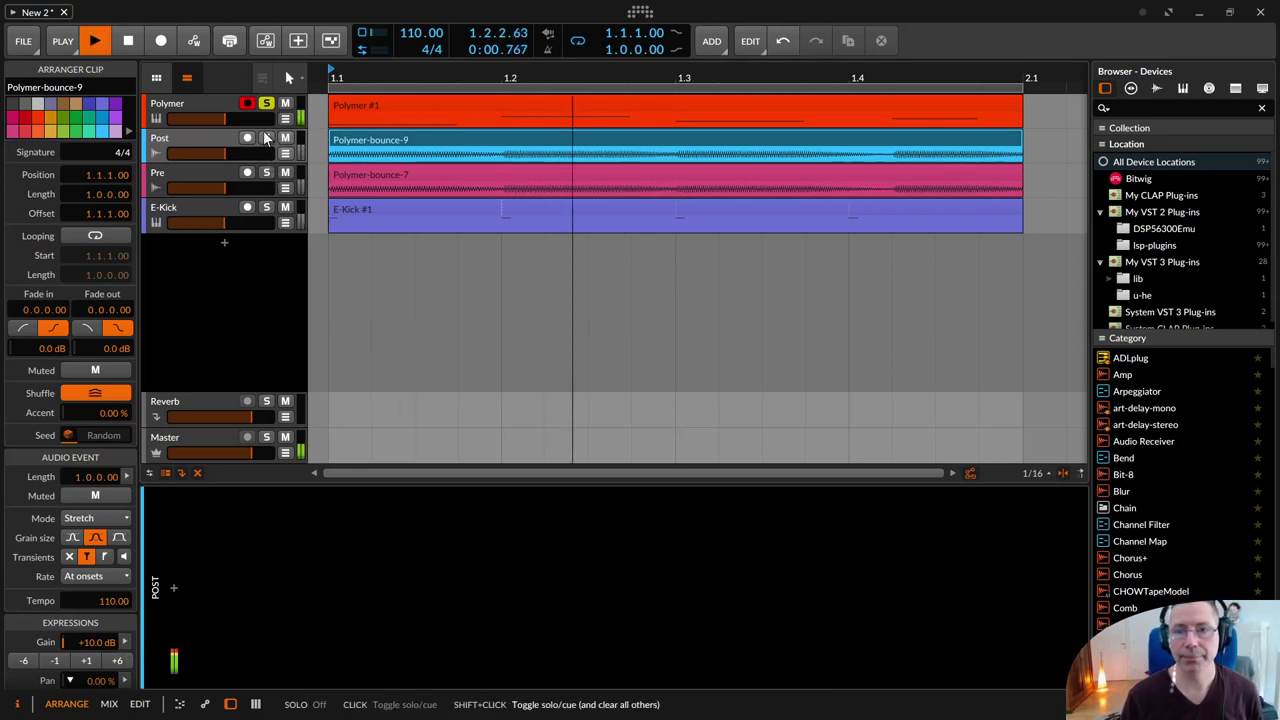
pyautogui.click(266, 140)
pyautogui.click(266, 105)
pyautogui.click(266, 172)
pyautogui.press('space')
pyautogui.click(232, 155)
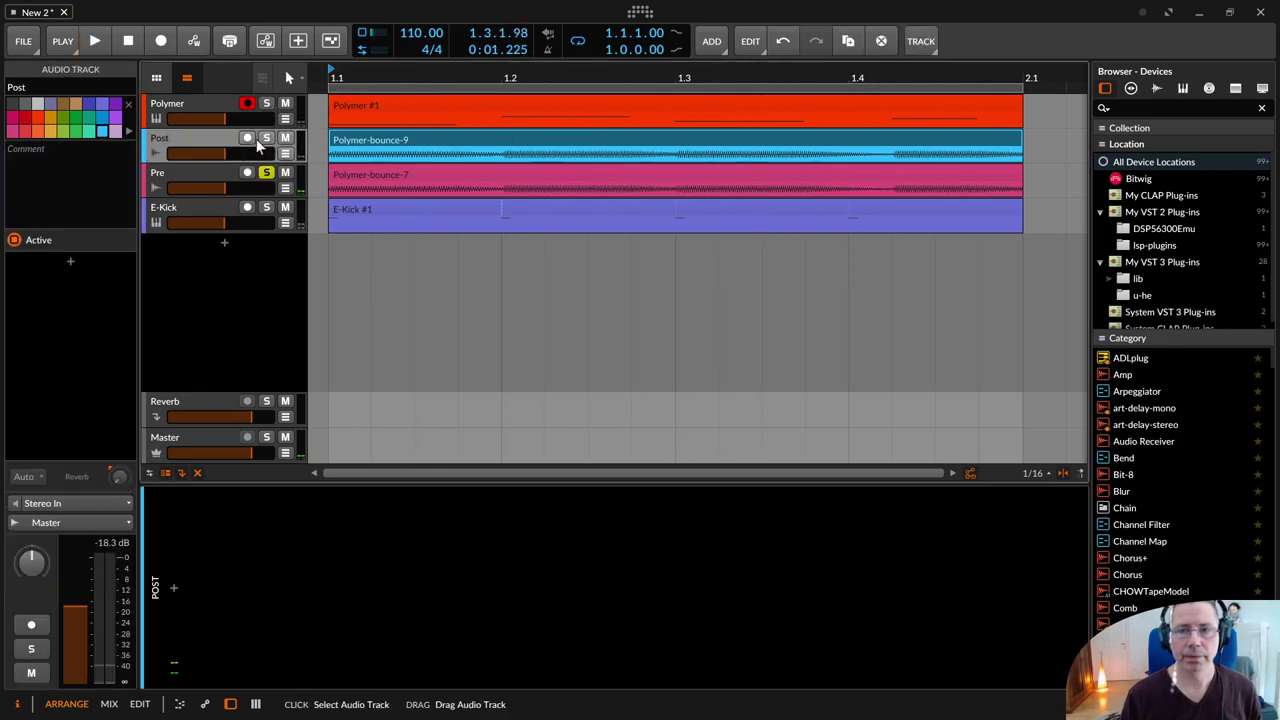
# - Reset the gain of the bounced clip on the Post track to its default
pyautogui.click(345, 145)
pyautogui.doubleClick(95, 642)
pyautogui.click(218, 144)
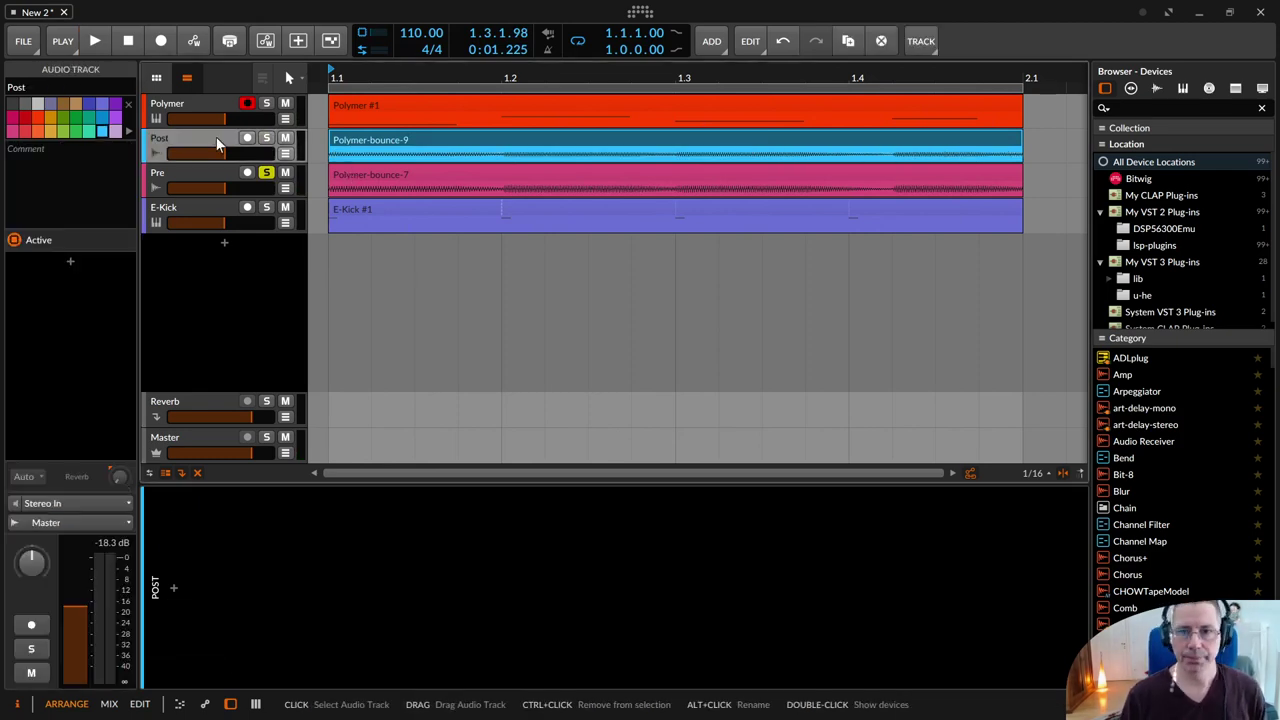
# - Delete the Post and Pre tracks together
pyautogui.click(196, 102)
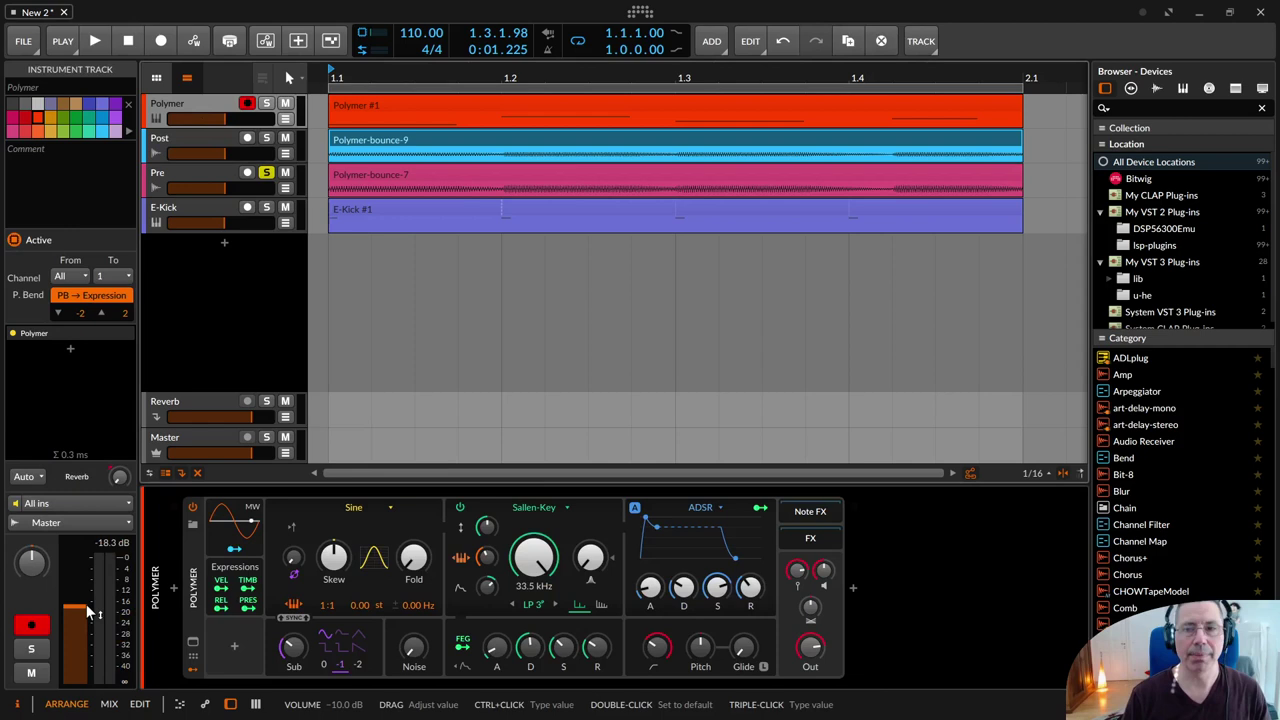
pyautogui.click(180, 140)
pyautogui.keyDown('shift'); pyautogui.click(177, 170); pyautogui.keyUp('shift')
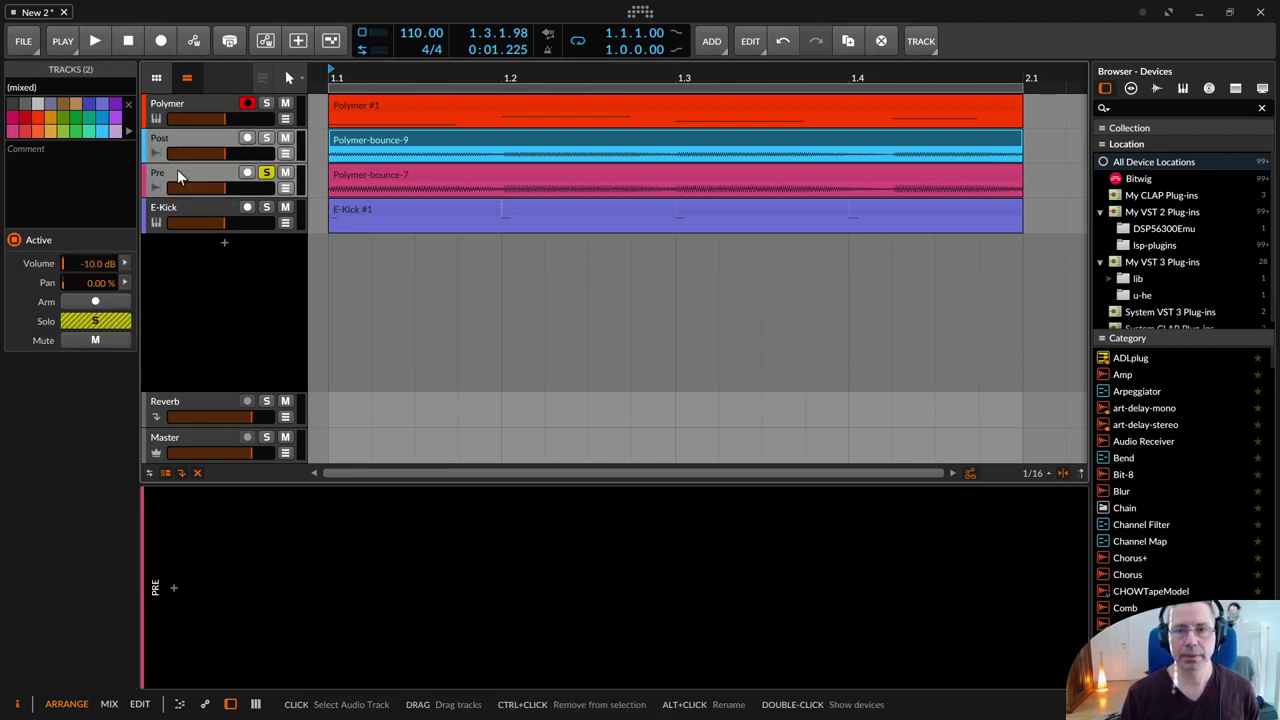
pyautogui.press('Delete')
# - Raise the output level of the Polymer synth device and play the loop briefly to check it
pyautogui.click(188, 100)
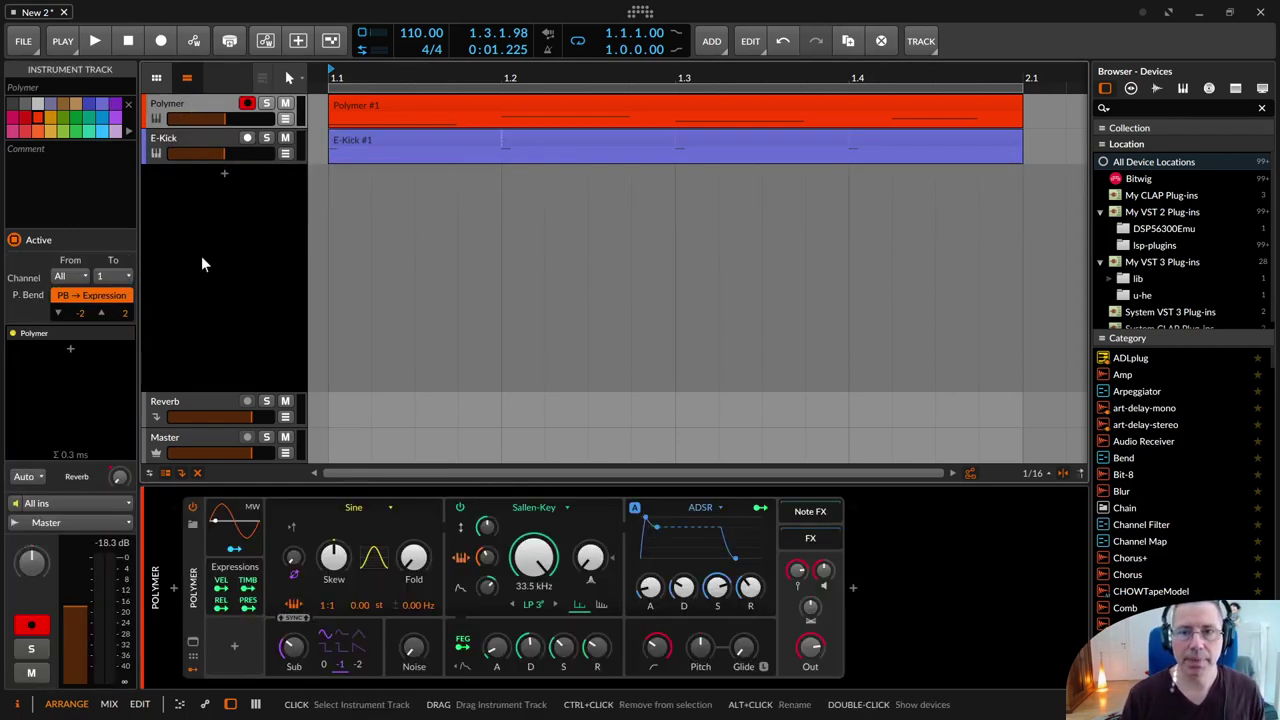
pyautogui.click(200, 580)
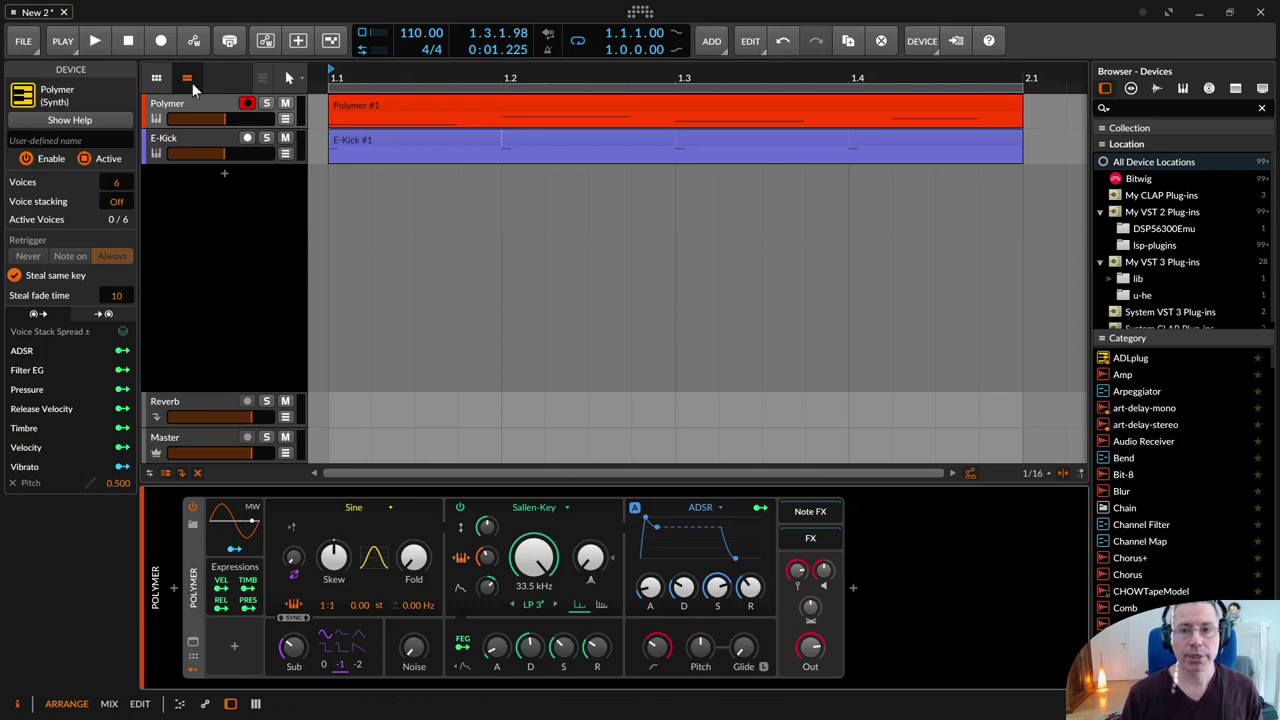
pyautogui.click(198, 108)
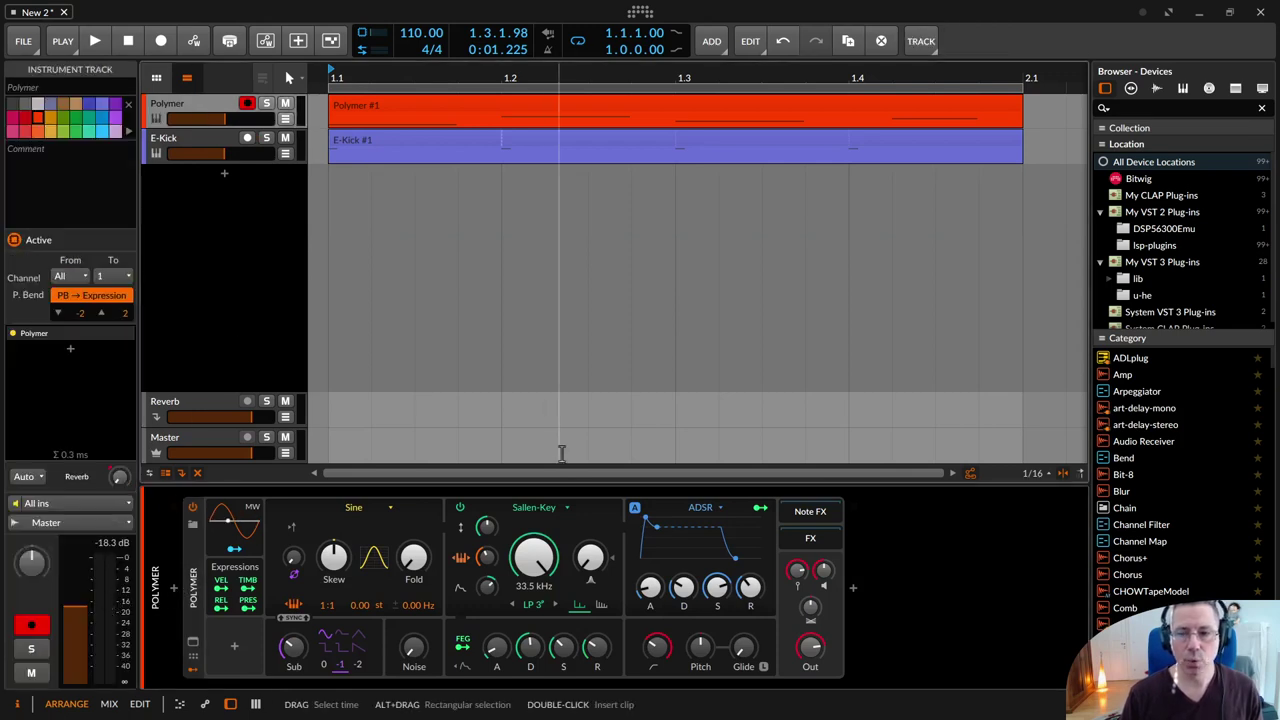
pyautogui.moveTo(826, 574); pyautogui.dragTo(826, 526)
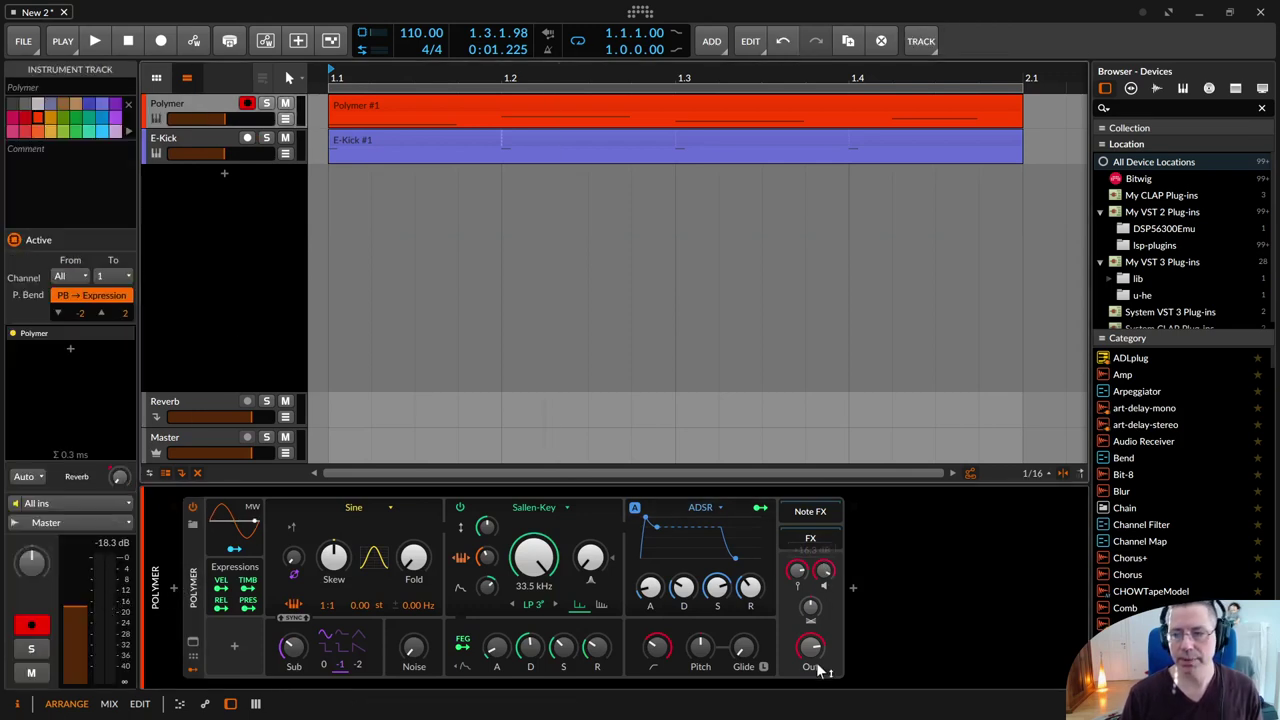
pyautogui.press('space')
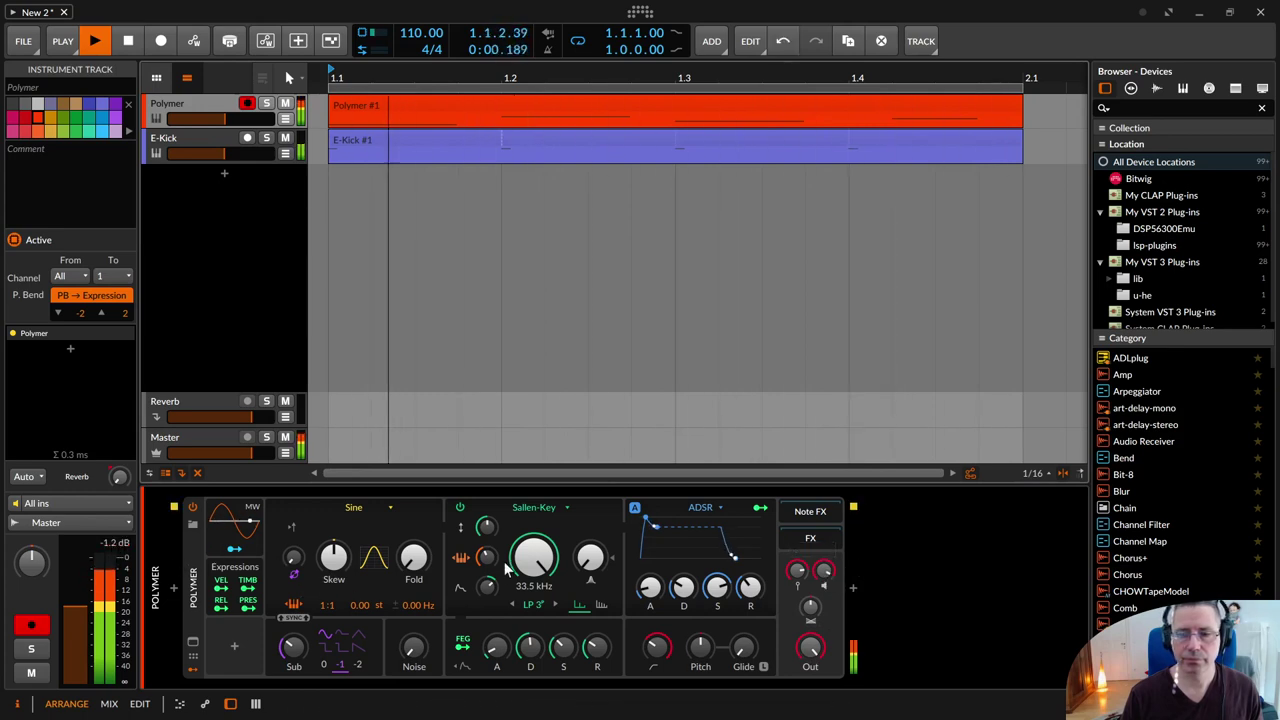
pyautogui.press('space')
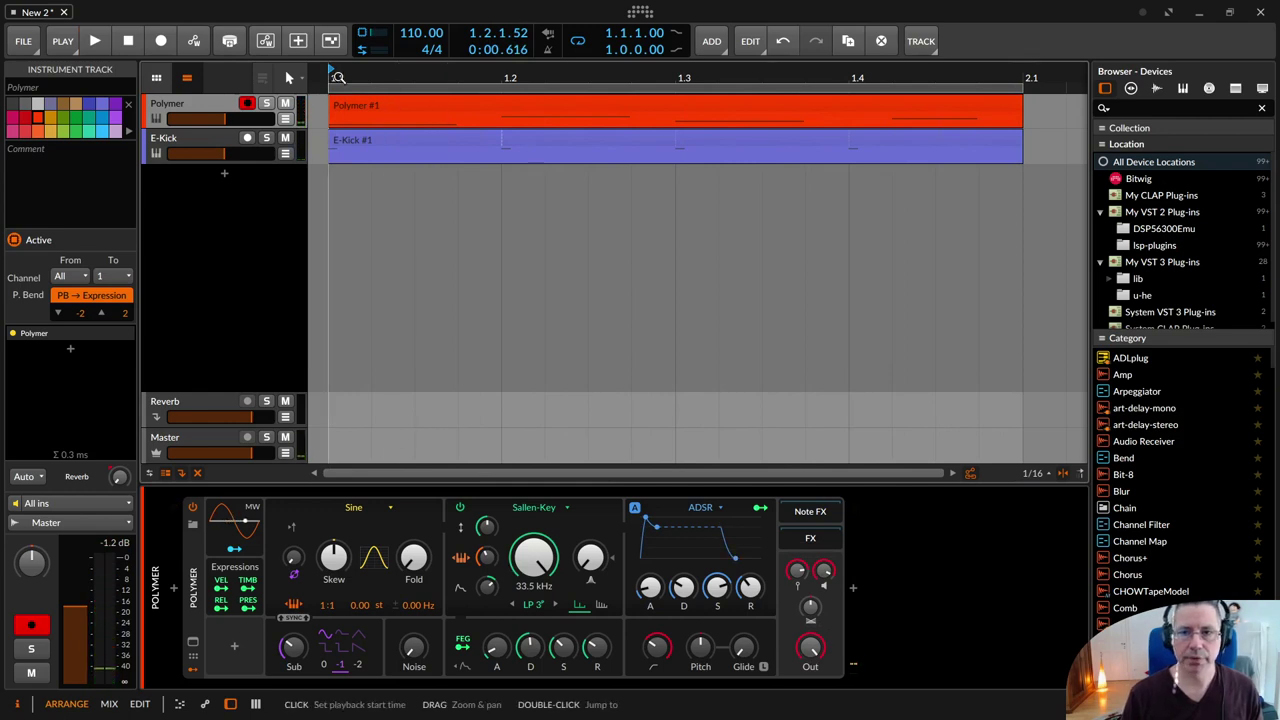
# - Bounce the Polymer clip to a new audio track with Pre-Fader as the source and 24-bit depth
pyautogui.click(362, 106)
pyautogui.rightClick(362, 106)
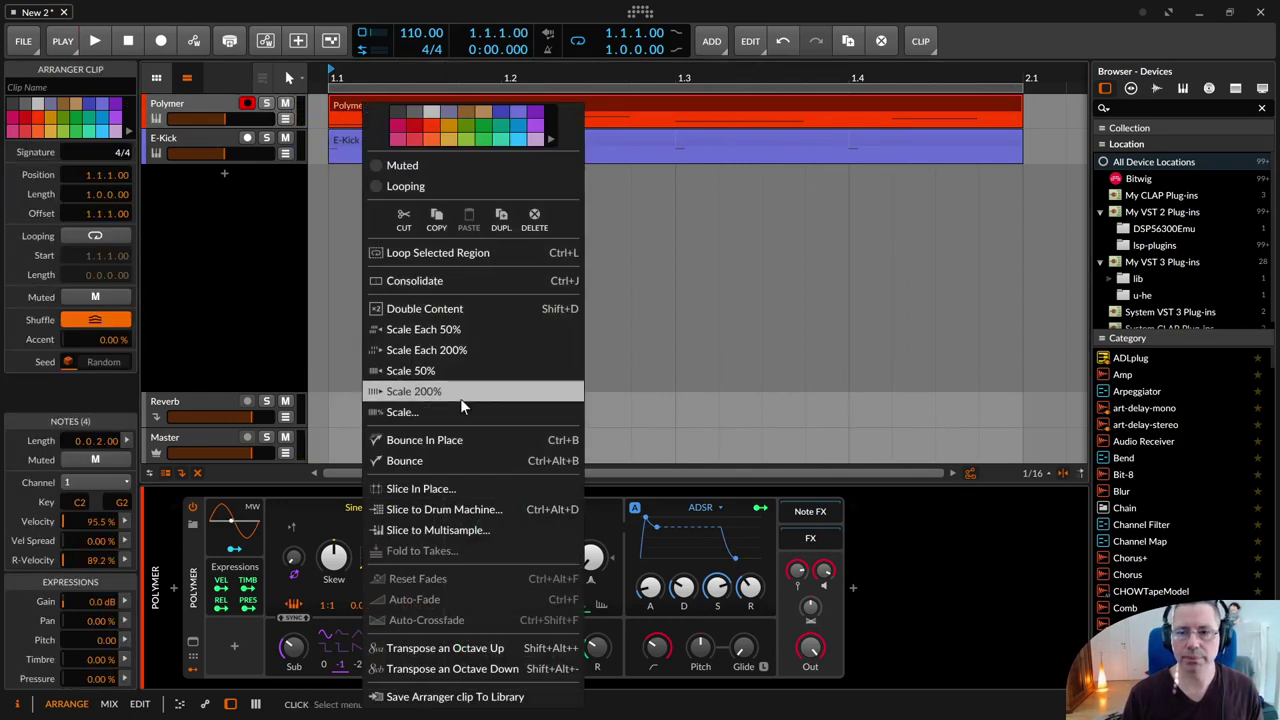
pyautogui.click(466, 460)
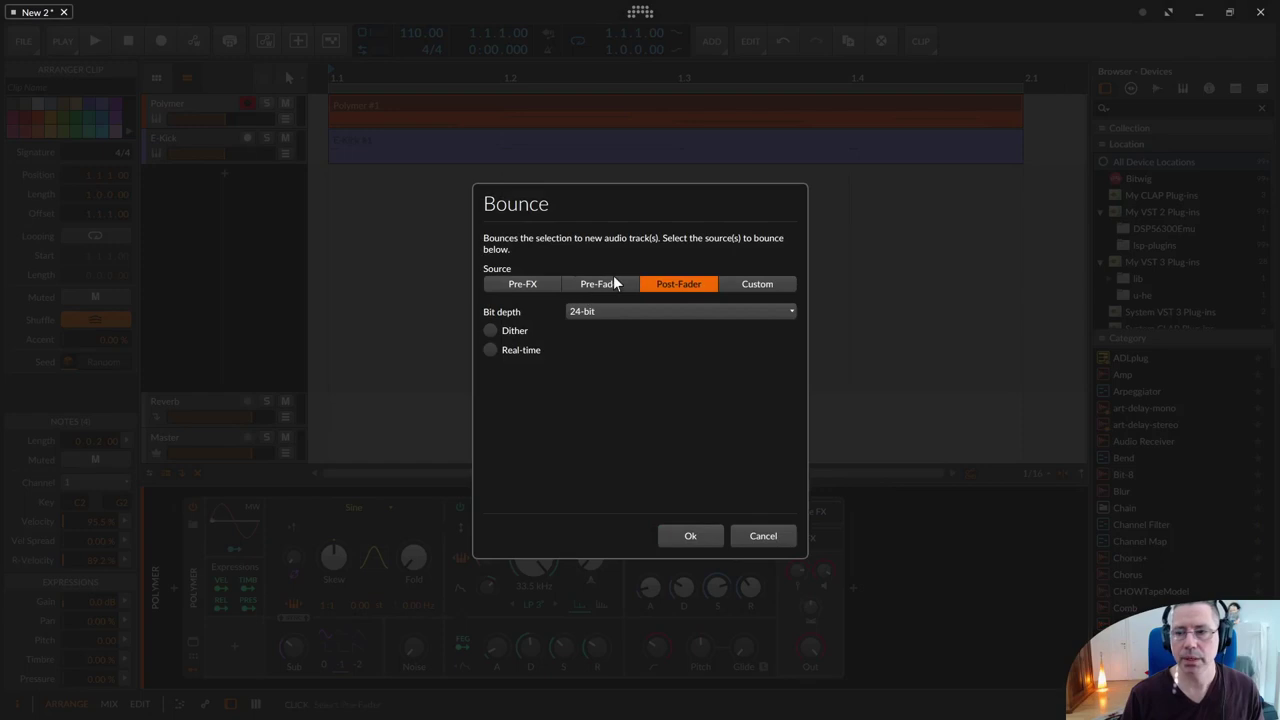
pyautogui.click(616, 285)
pyautogui.click(690, 537)
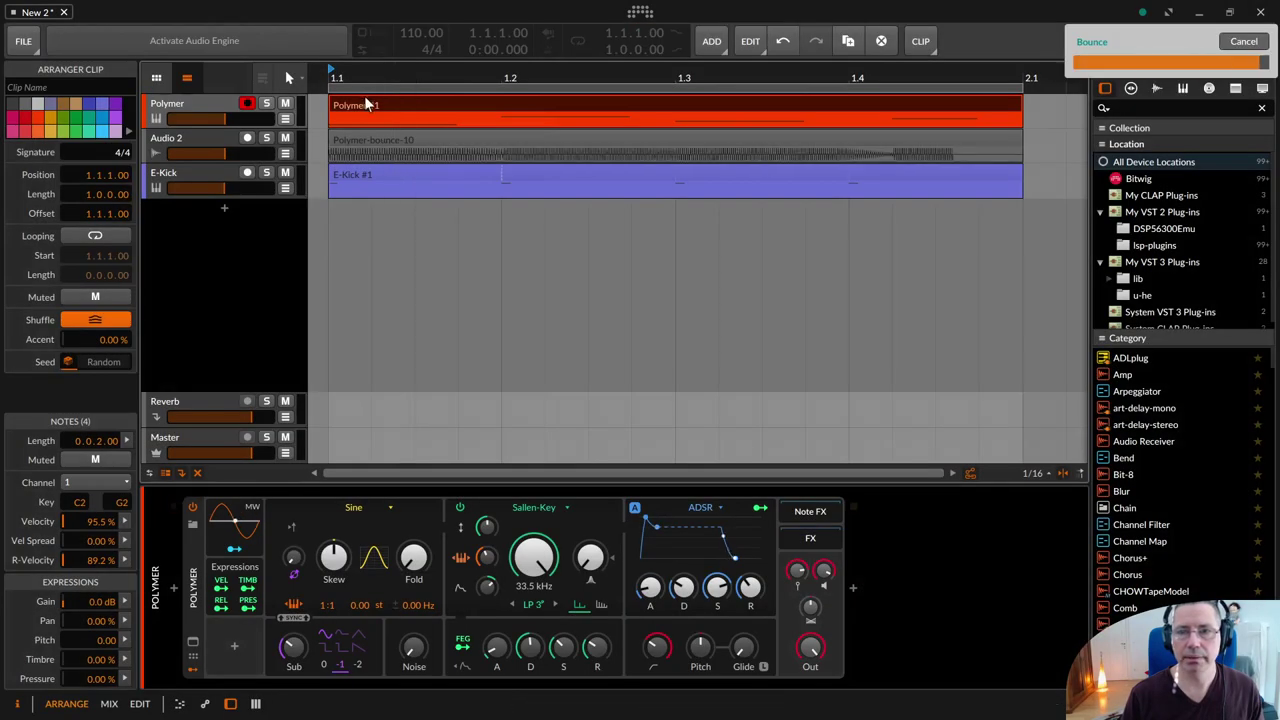
# - Rename the newly bounced audio track to Pre and color it crimson
pyautogui.click(191, 137)
pyautogui.hotkey('ctrl', 'r')
pyautogui.write('Pre')
pyautogui.press('Return')
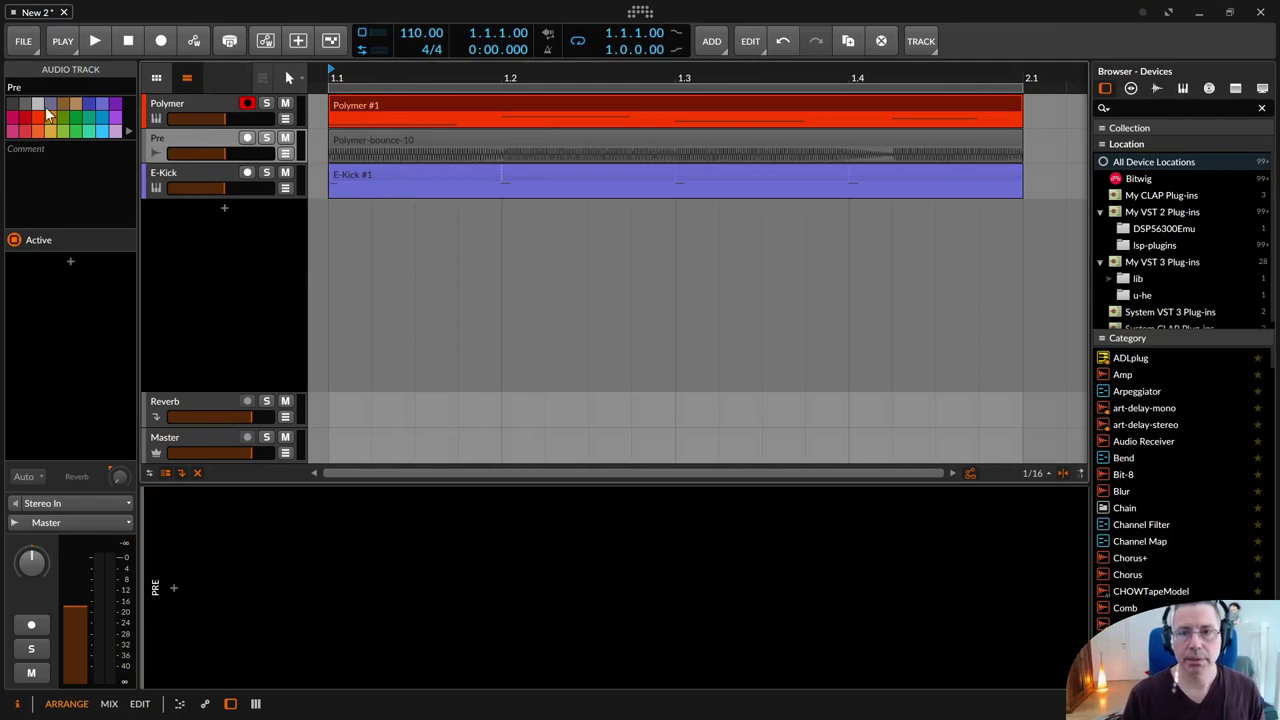
pyautogui.click(13, 117)
# - Bounce the Polymer clip to another audio track with Post-Fader as the source and 24-bit depth
pyautogui.click(369, 103)
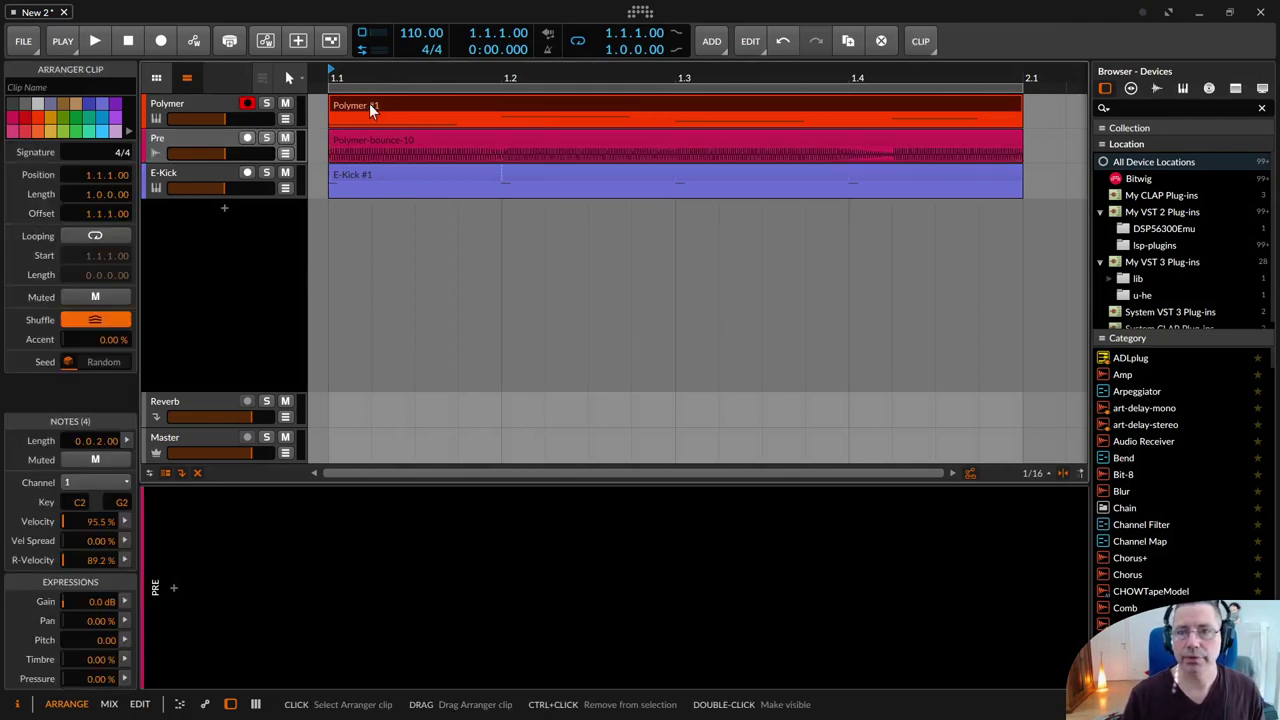
pyautogui.rightClick(369, 103)
pyautogui.click(411, 464)
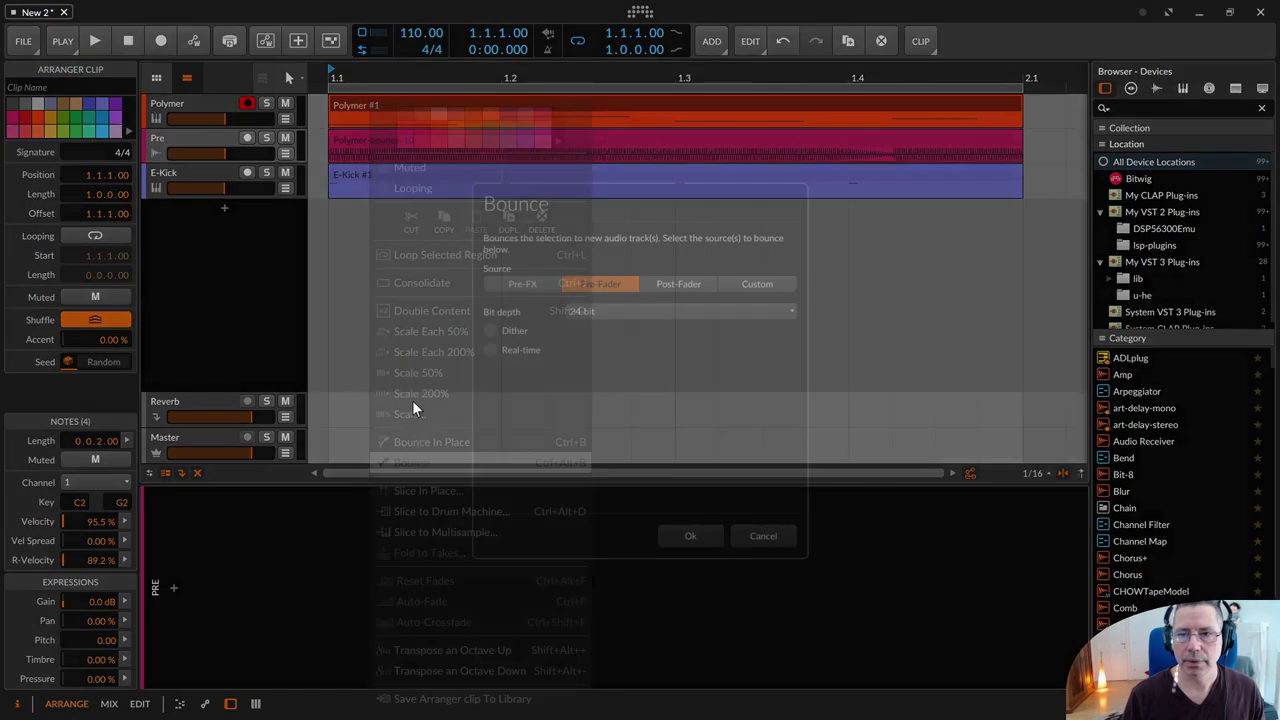
pyautogui.click(663, 288)
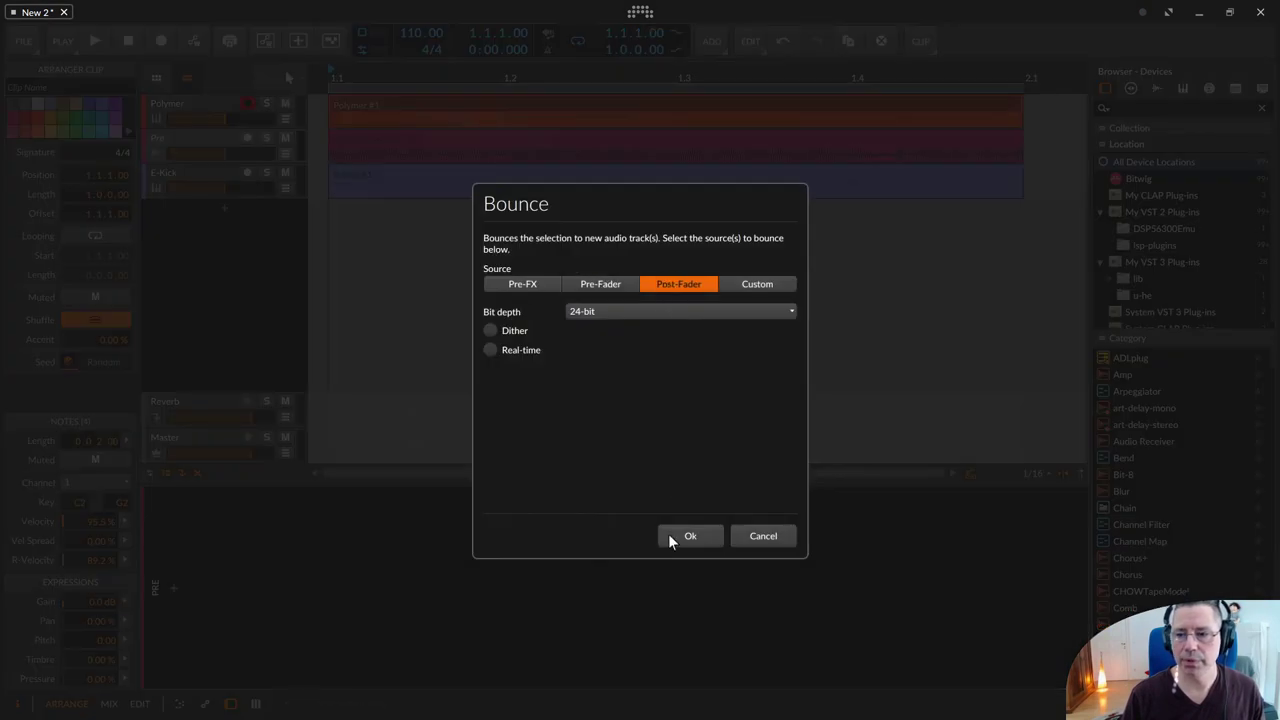
pyautogui.click(690, 535)
# - Rename the new post-fader bounce track to Post and color its clip light blue
pyautogui.click(193, 137)
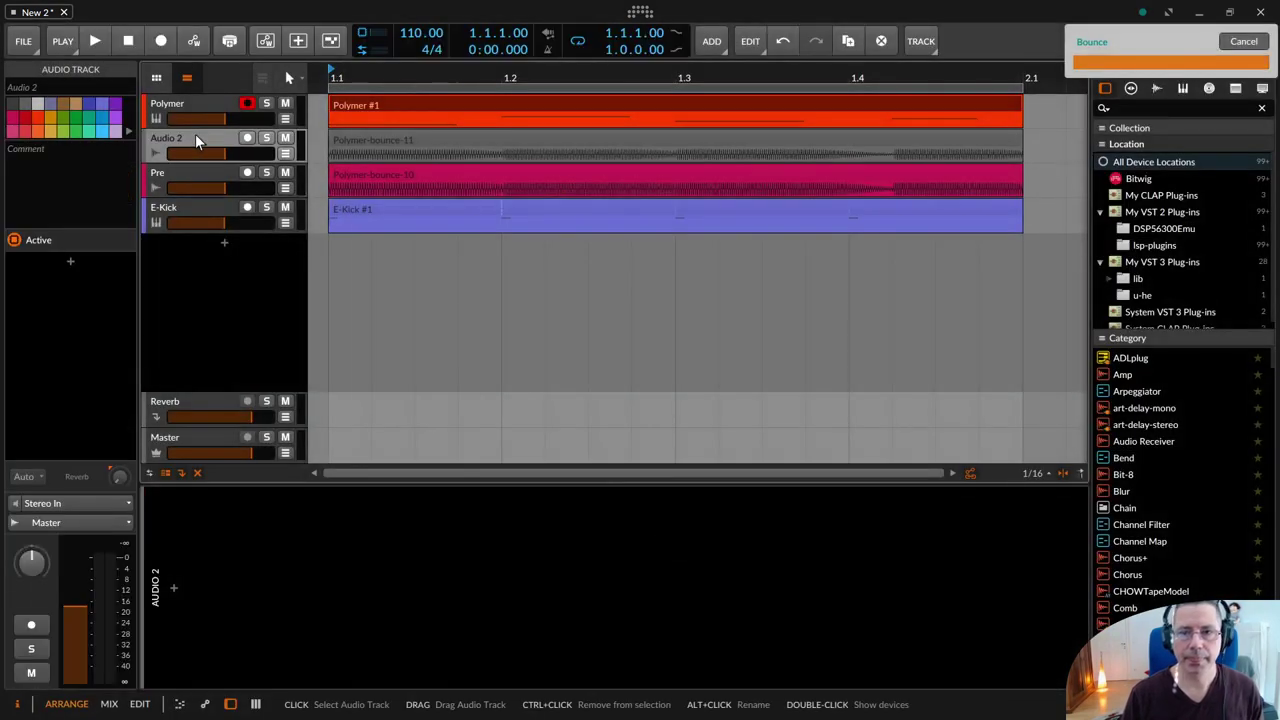
pyautogui.doubleClick(195, 134)
pyautogui.write('Post')
pyautogui.press('Return')
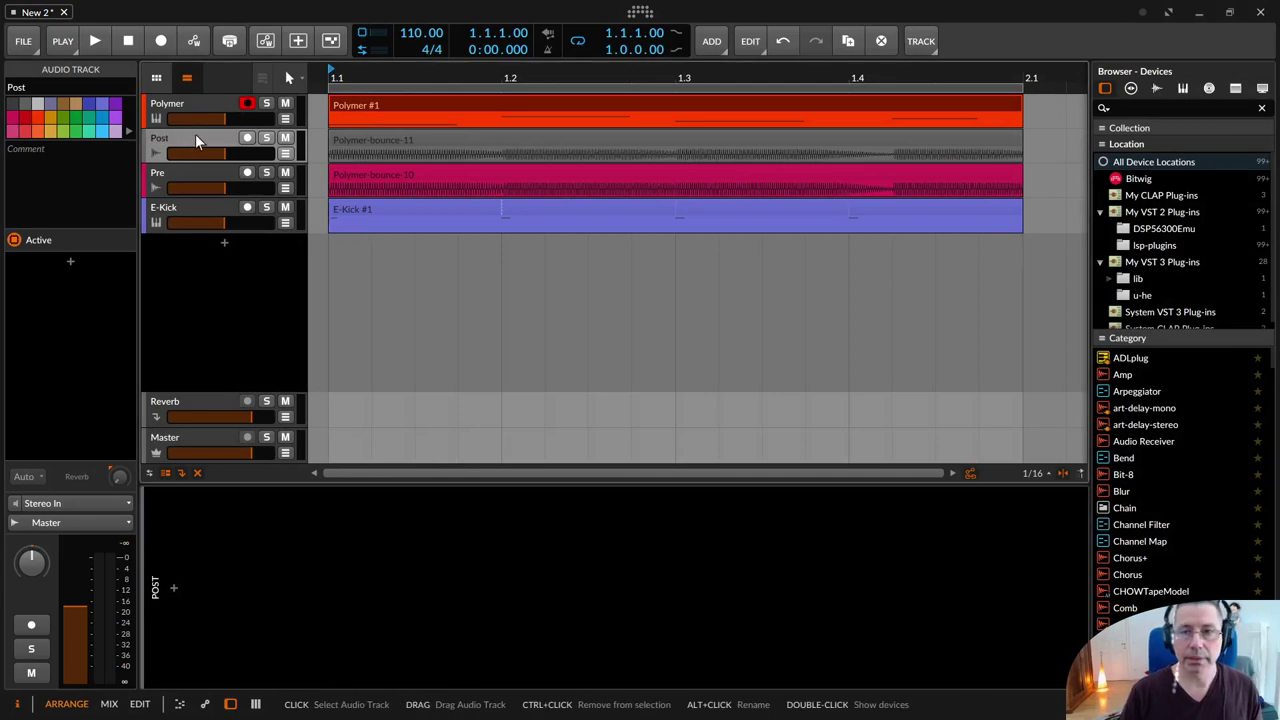
pyautogui.click(390, 141)
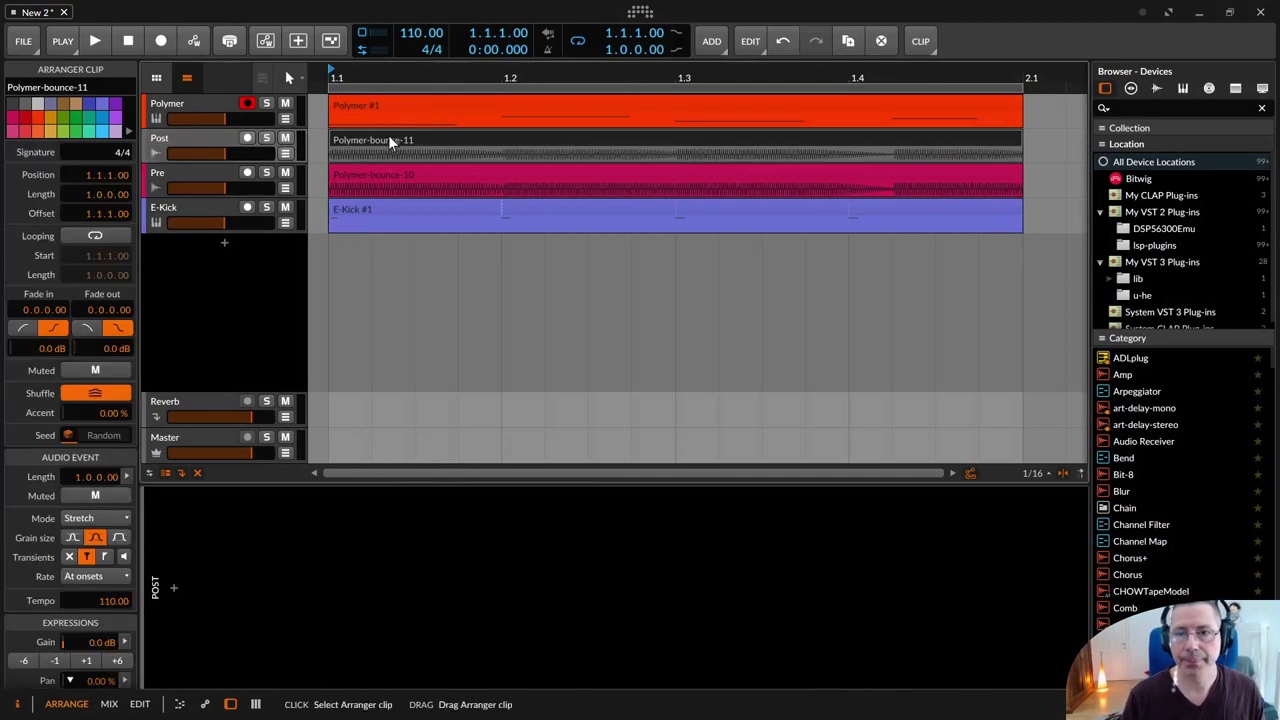
pyautogui.click(110, 134)
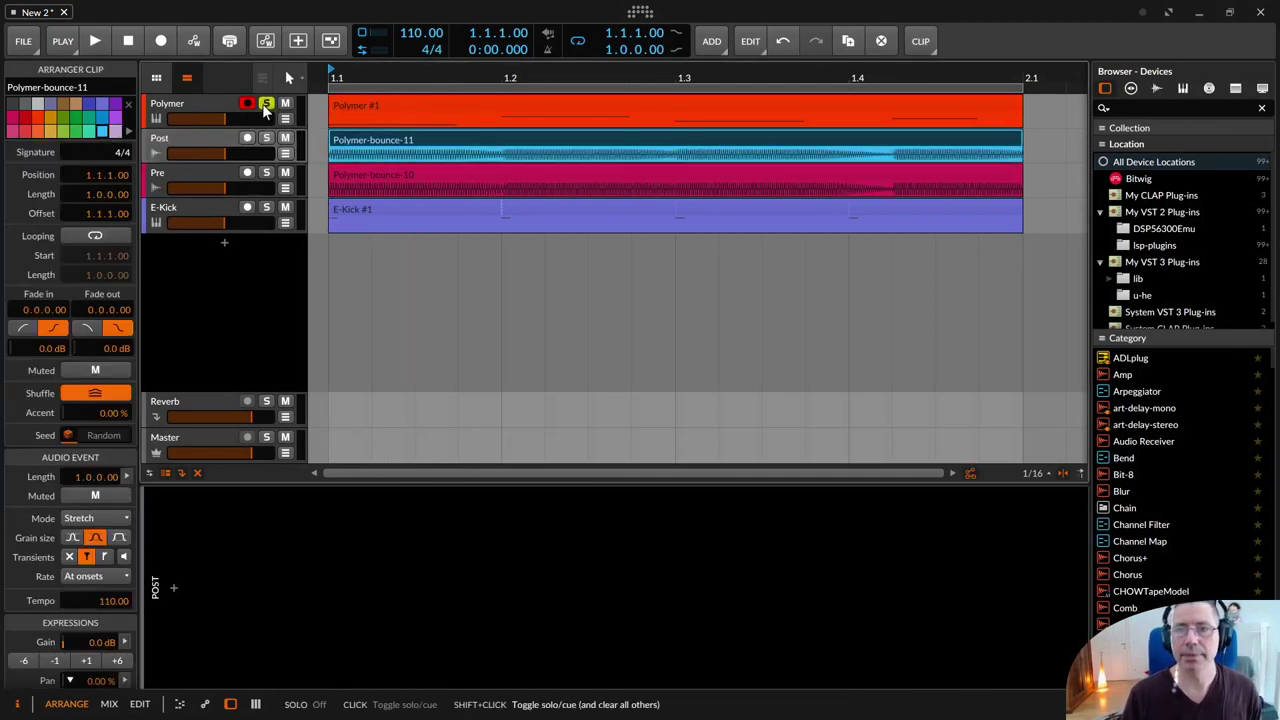
# - Play the loop with Polymer, Post and Pre soloed one after another to compare their levels
pyautogui.press('space')
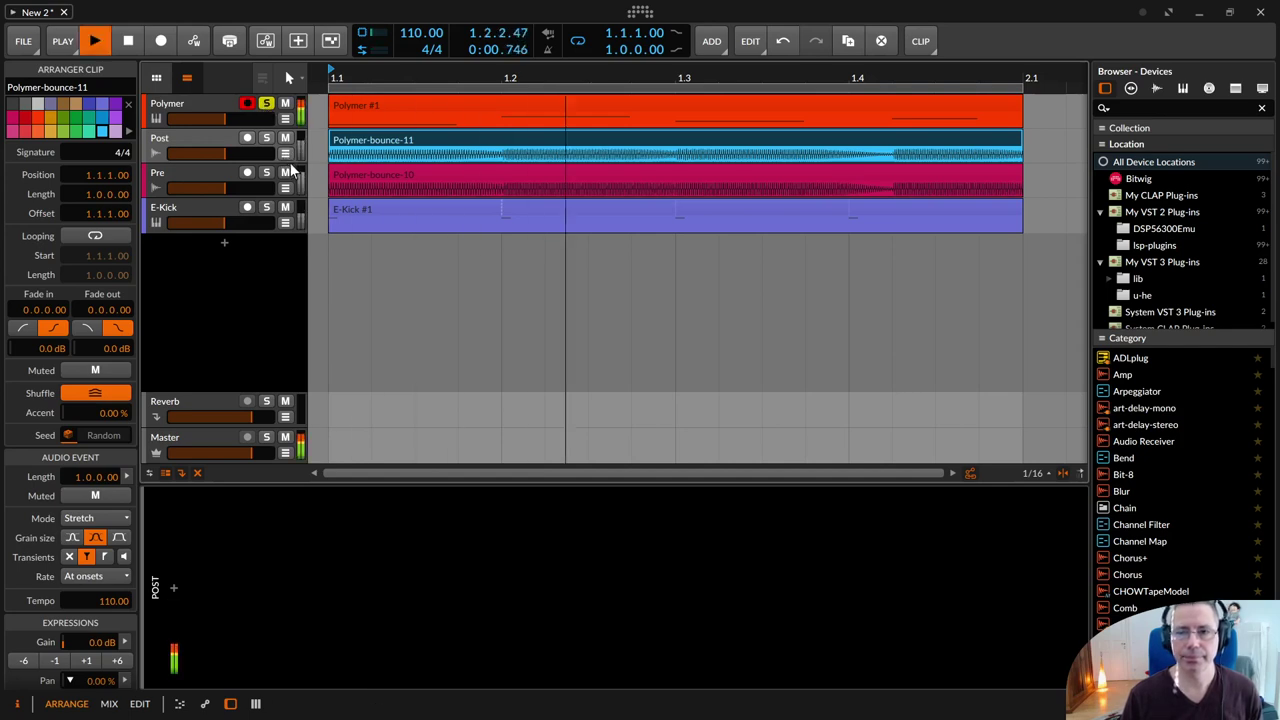
pyautogui.keyDown('shift'); pyautogui.click(266, 137); pyautogui.keyUp('shift')
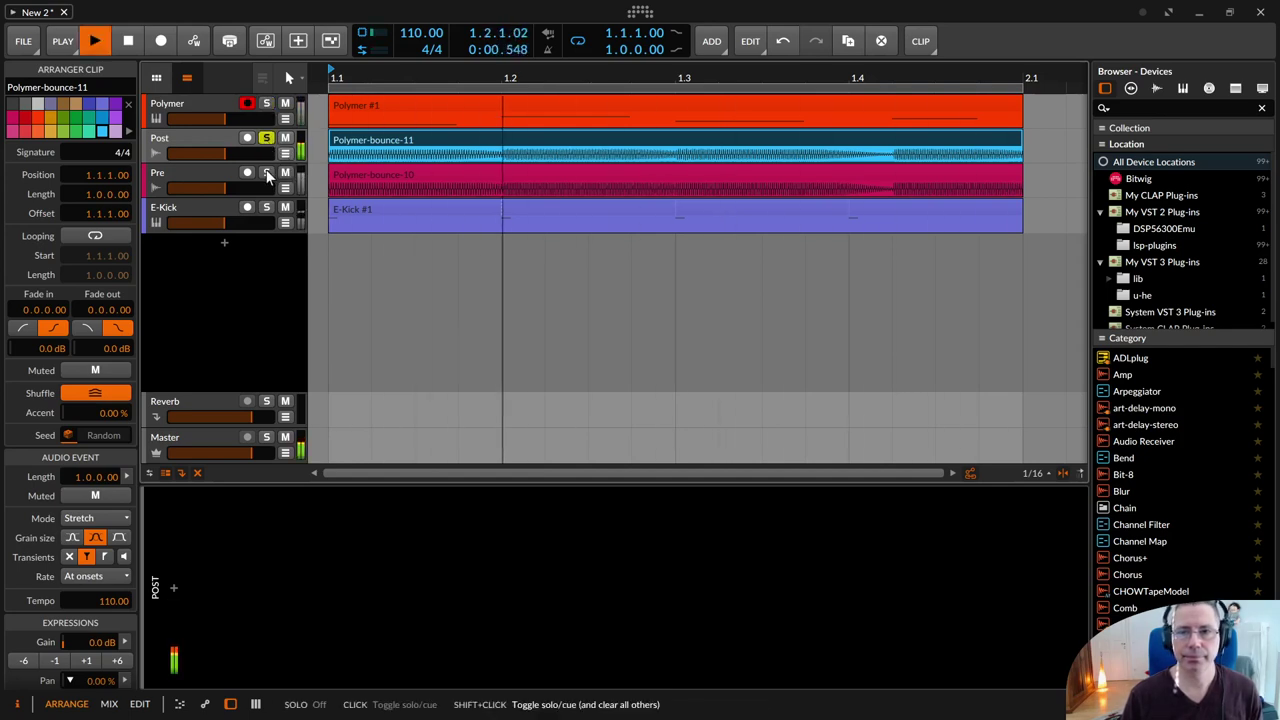
pyautogui.keyDown('shift'); pyautogui.click(267, 173); pyautogui.keyUp('shift')
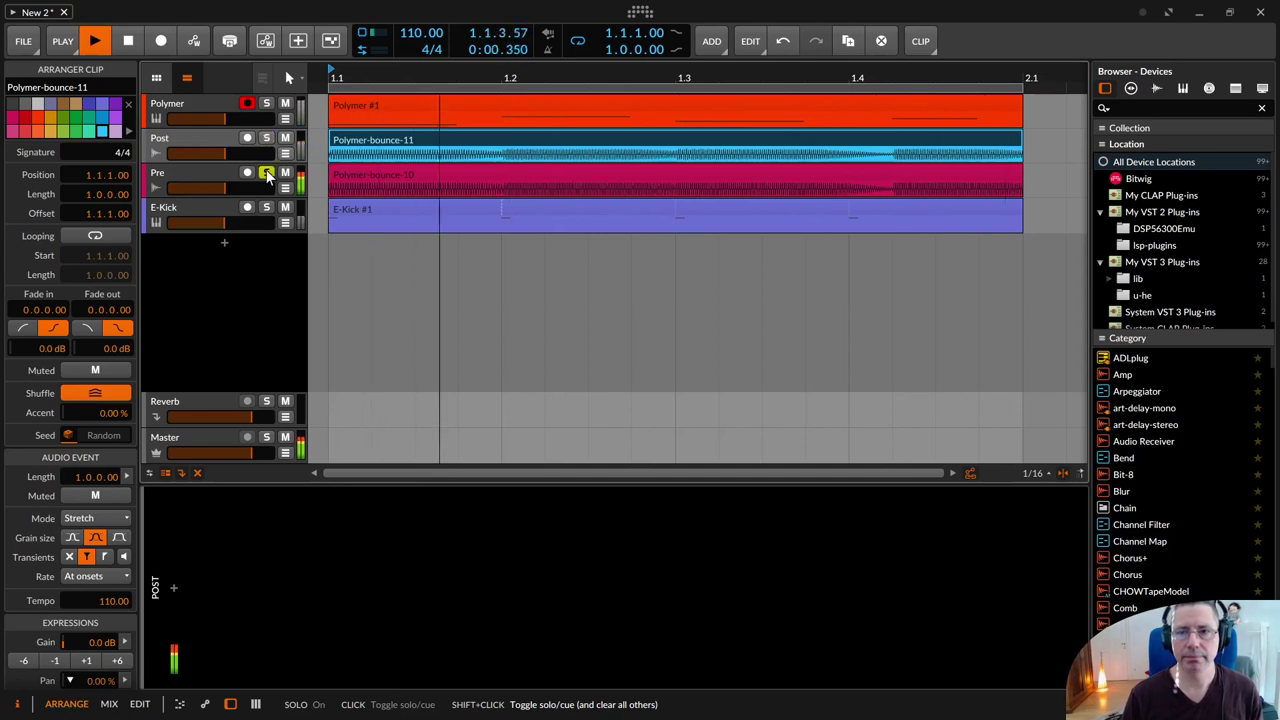
pyautogui.press('space')
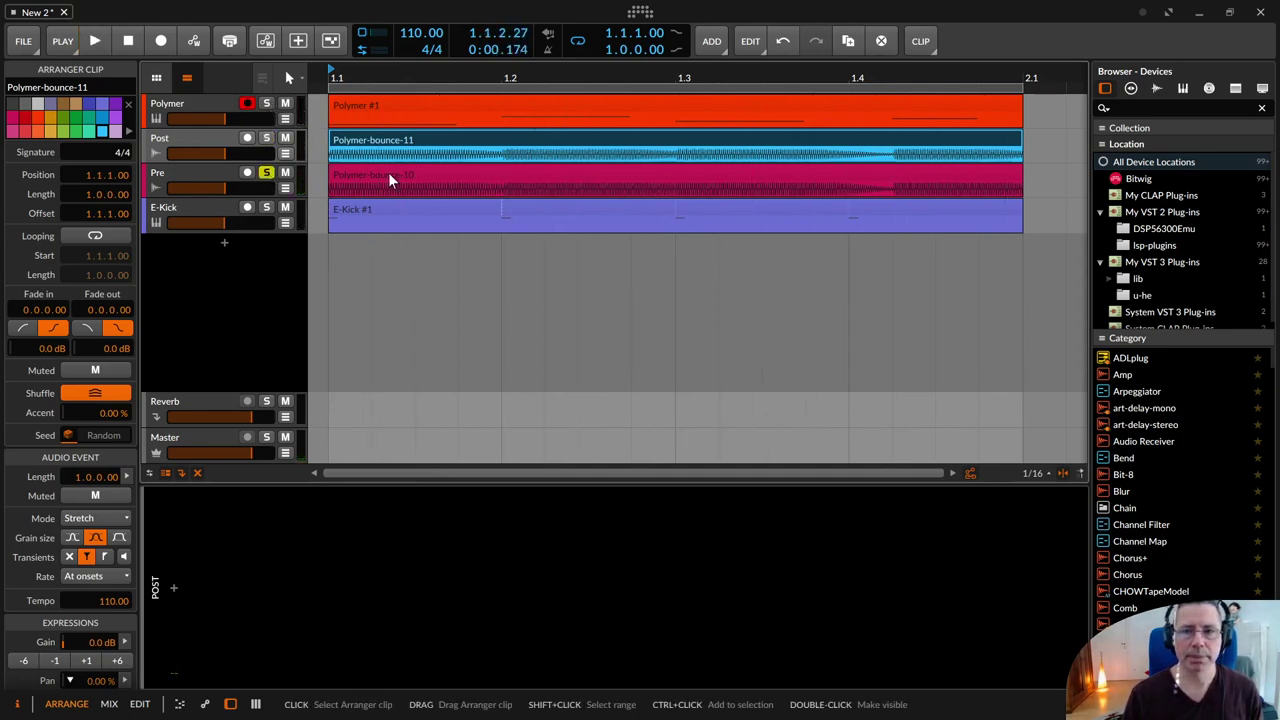
# - Review the Polymer track's fader and its synth device settings, finishing with the Pre track selected
pyautogui.click(190, 108)
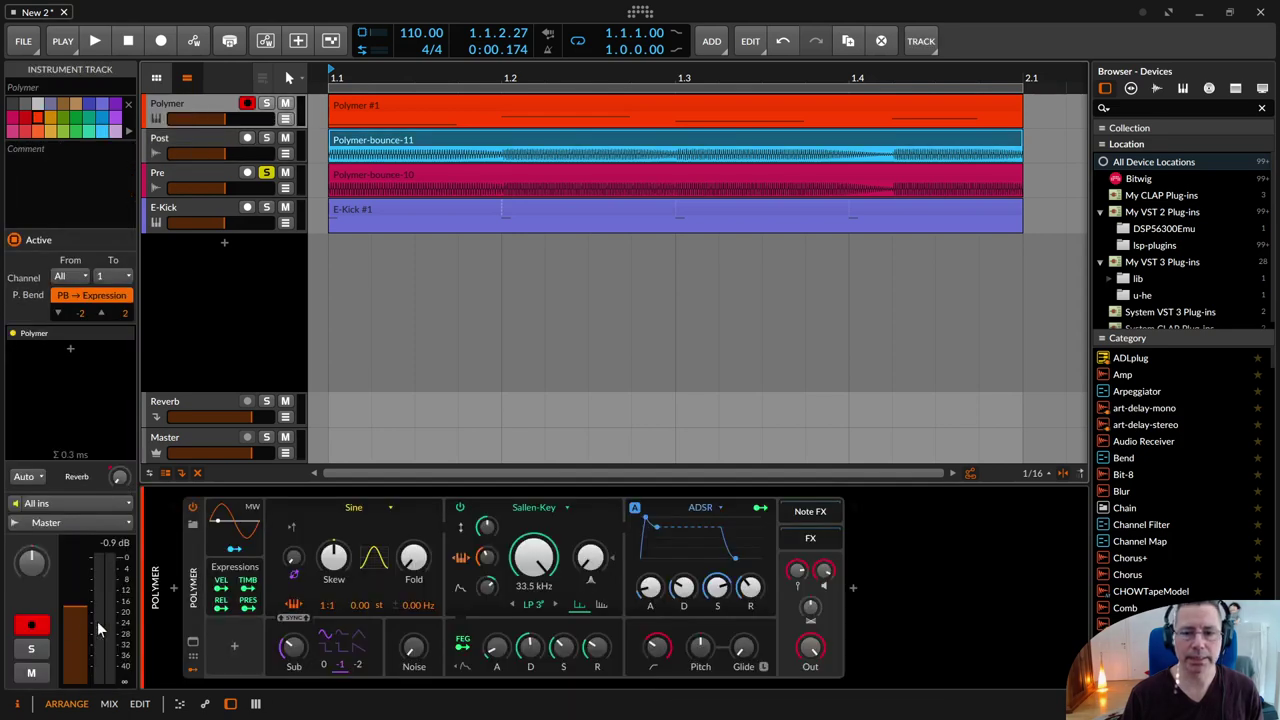
pyautogui.click(186, 559)
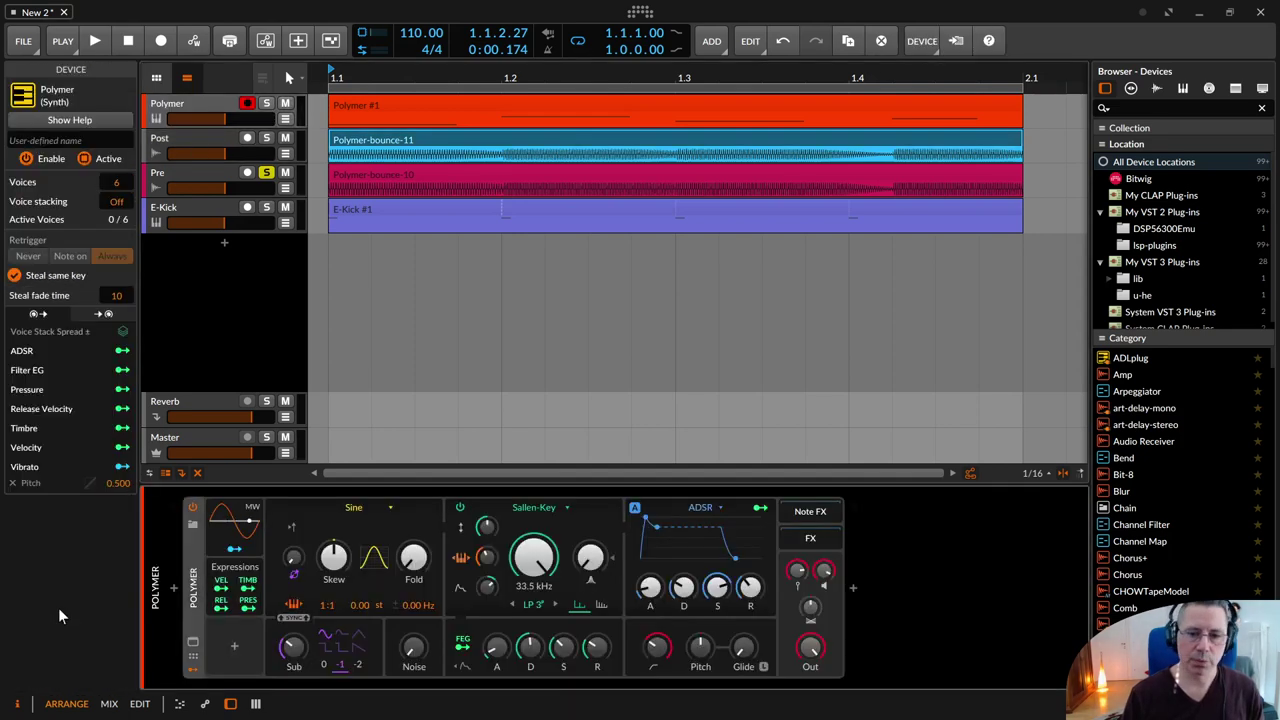
pyautogui.click(207, 98)
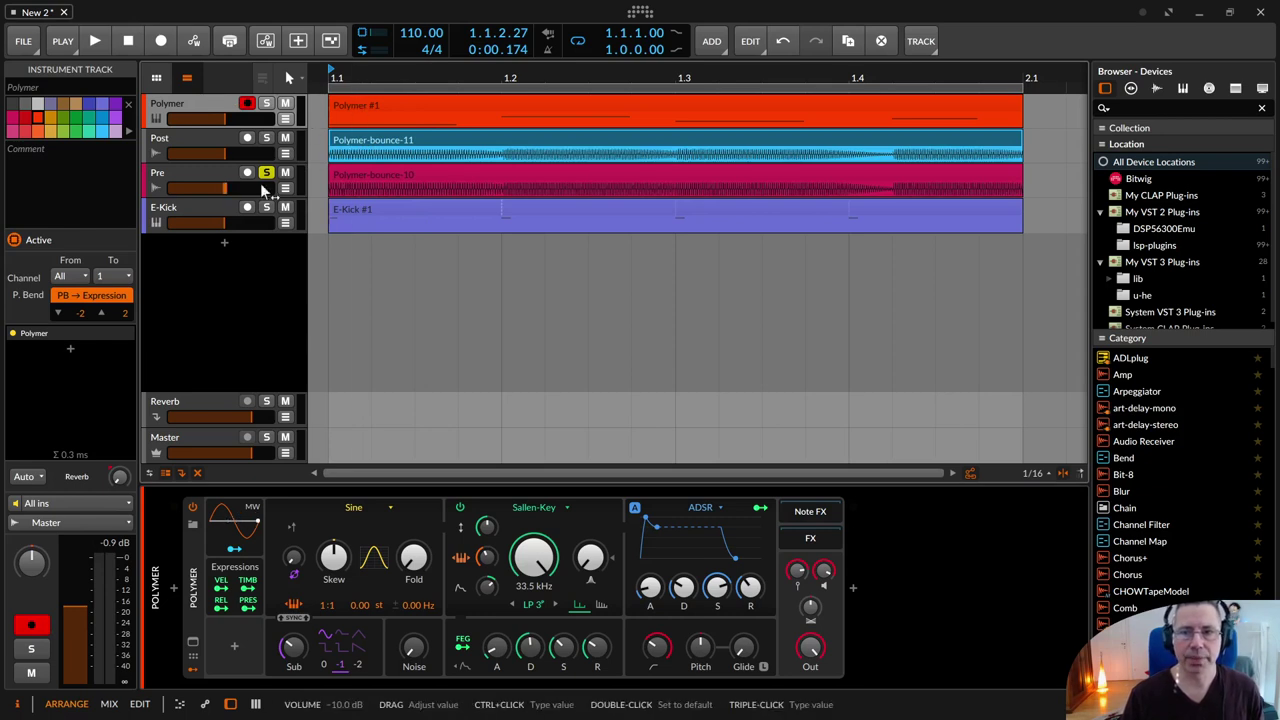
pyautogui.click(190, 178)
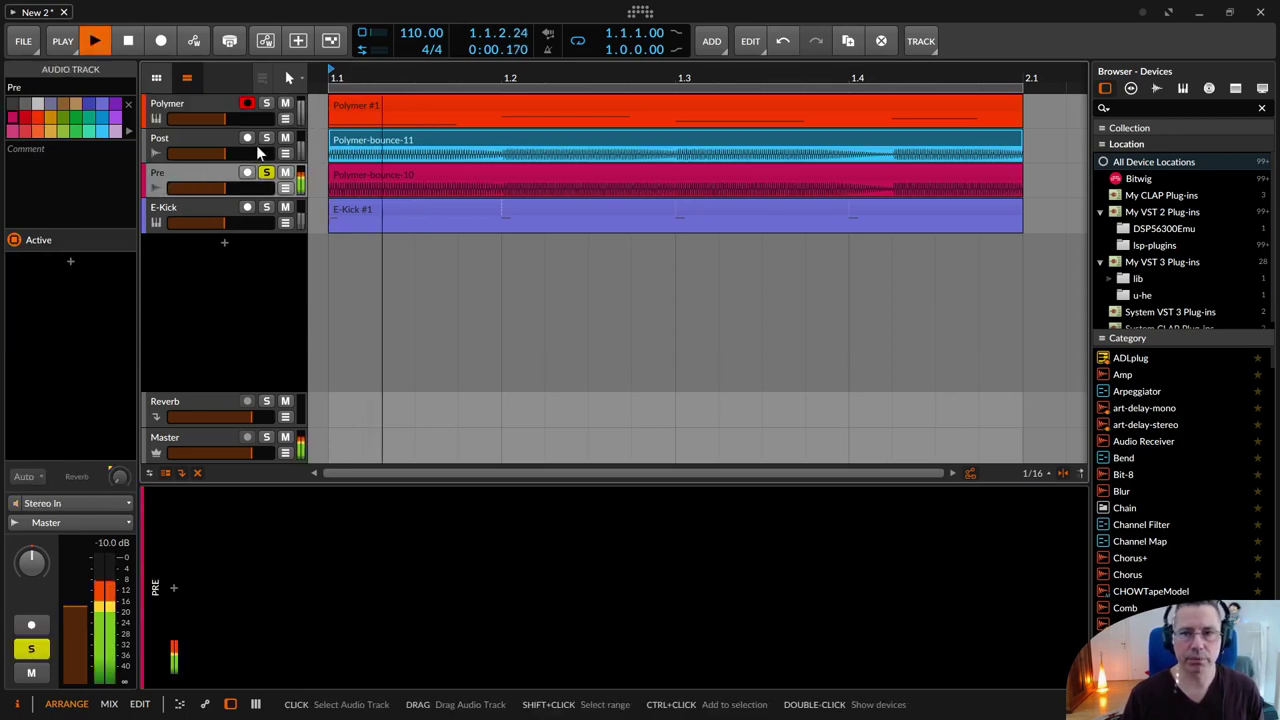
# - Bounce the Polymer clip to a new audio track with Pre-Fader as the source and 32-bit depth
pyautogui.click(390, 104)
pyautogui.rightClick(390, 104)
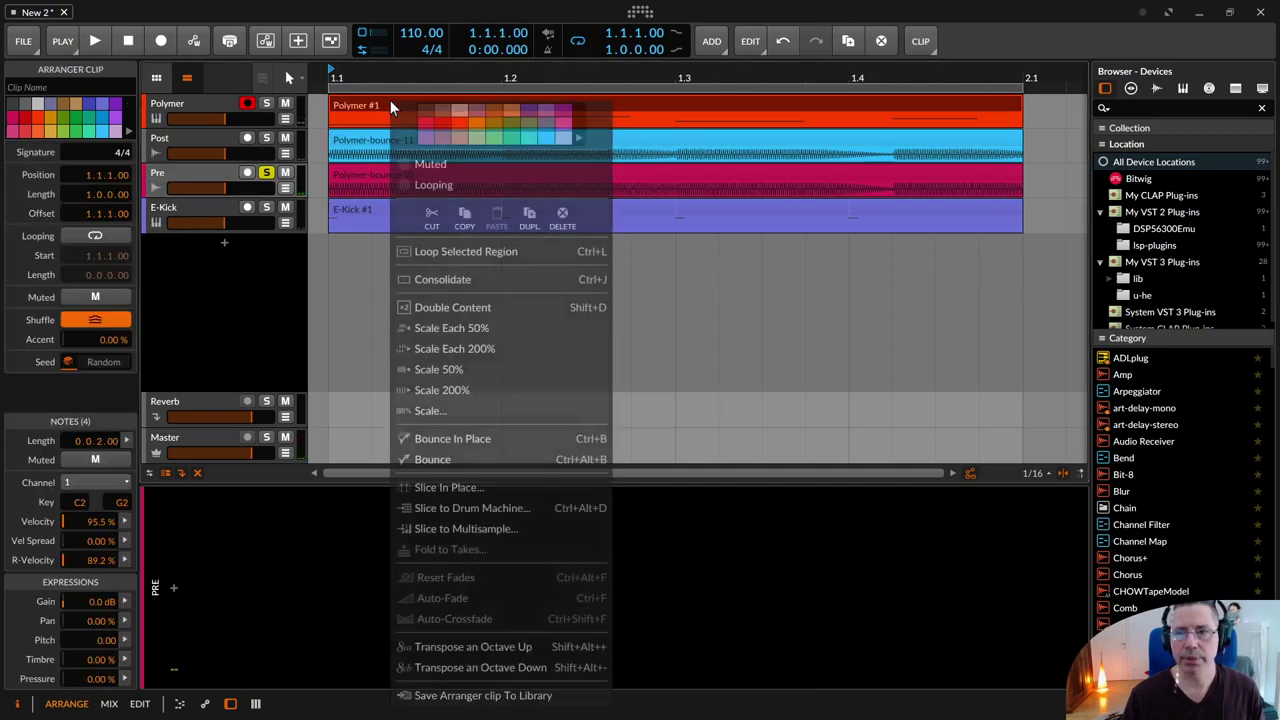
pyautogui.click(440, 455)
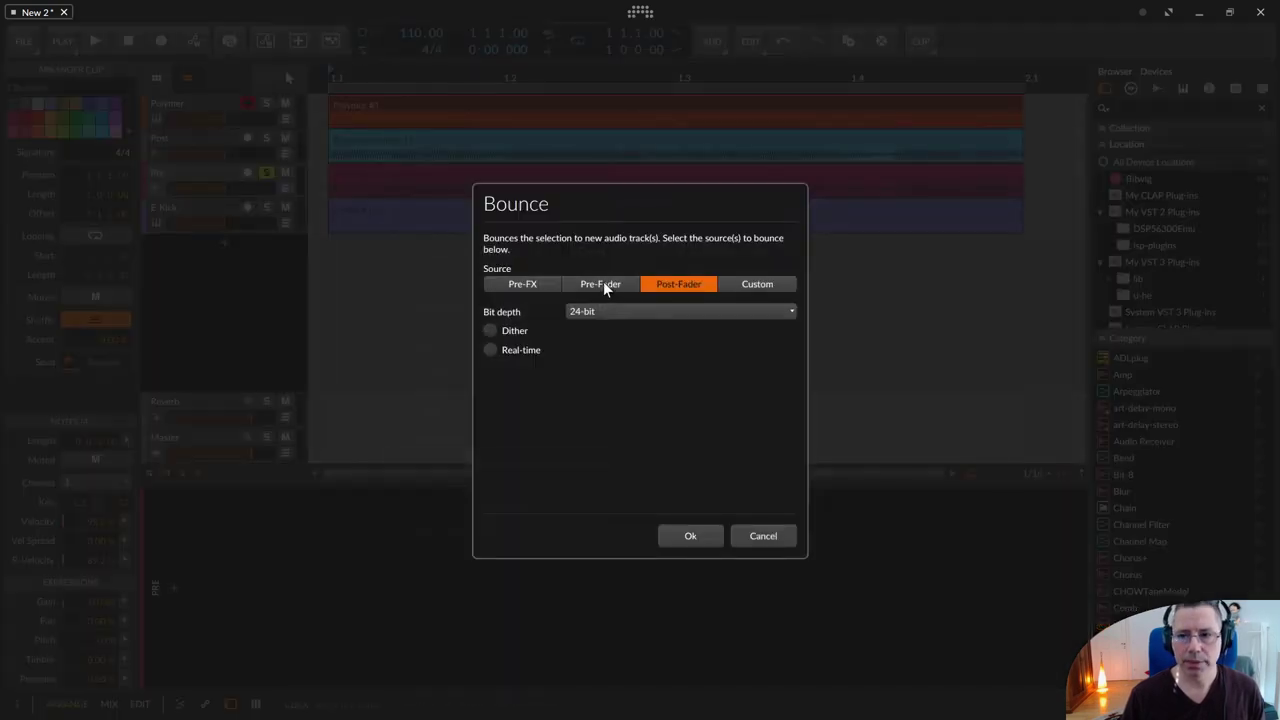
pyautogui.click(606, 282)
pyautogui.click(606, 311)
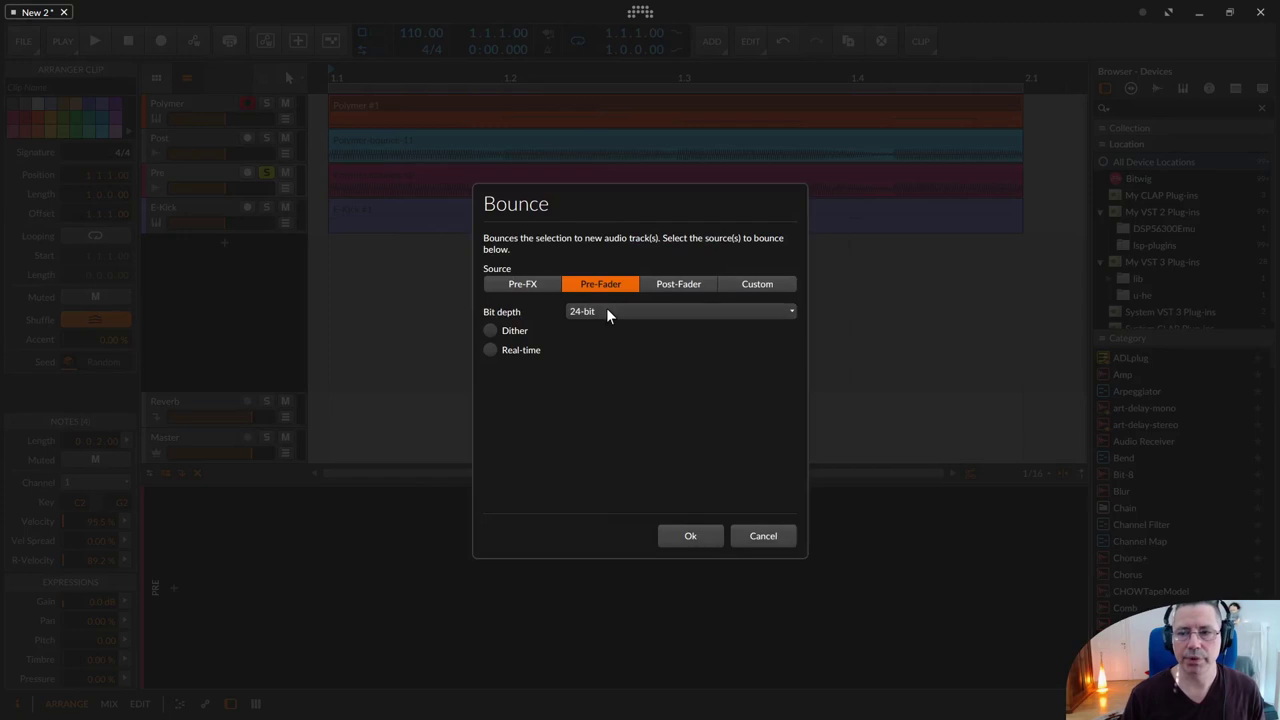
pyautogui.click(606, 366)
pyautogui.click(689, 538)
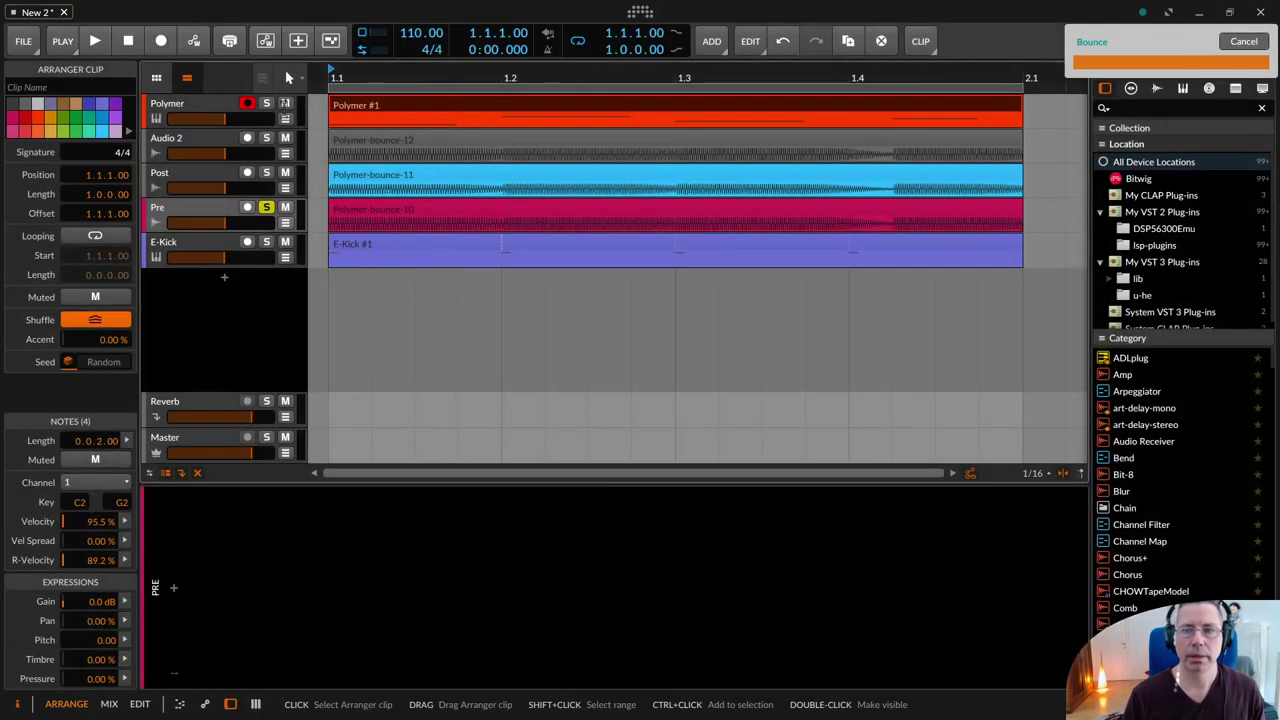
# - Rename the new 32-bit bounce track to Pre 32 and color it purple
pyautogui.click(194, 130)
pyautogui.hotkey('ctrl', 'r')
pyautogui.write('Pre 32')
pyautogui.press('Return')
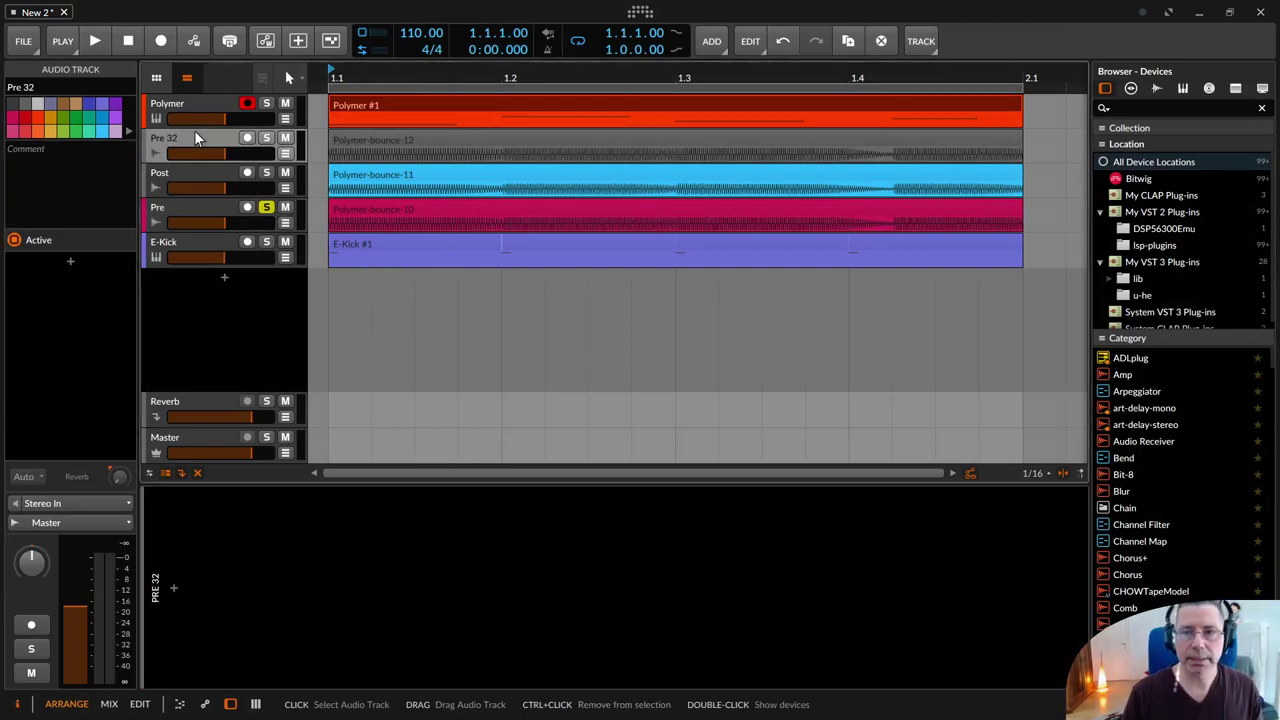
pyautogui.click(116, 118)
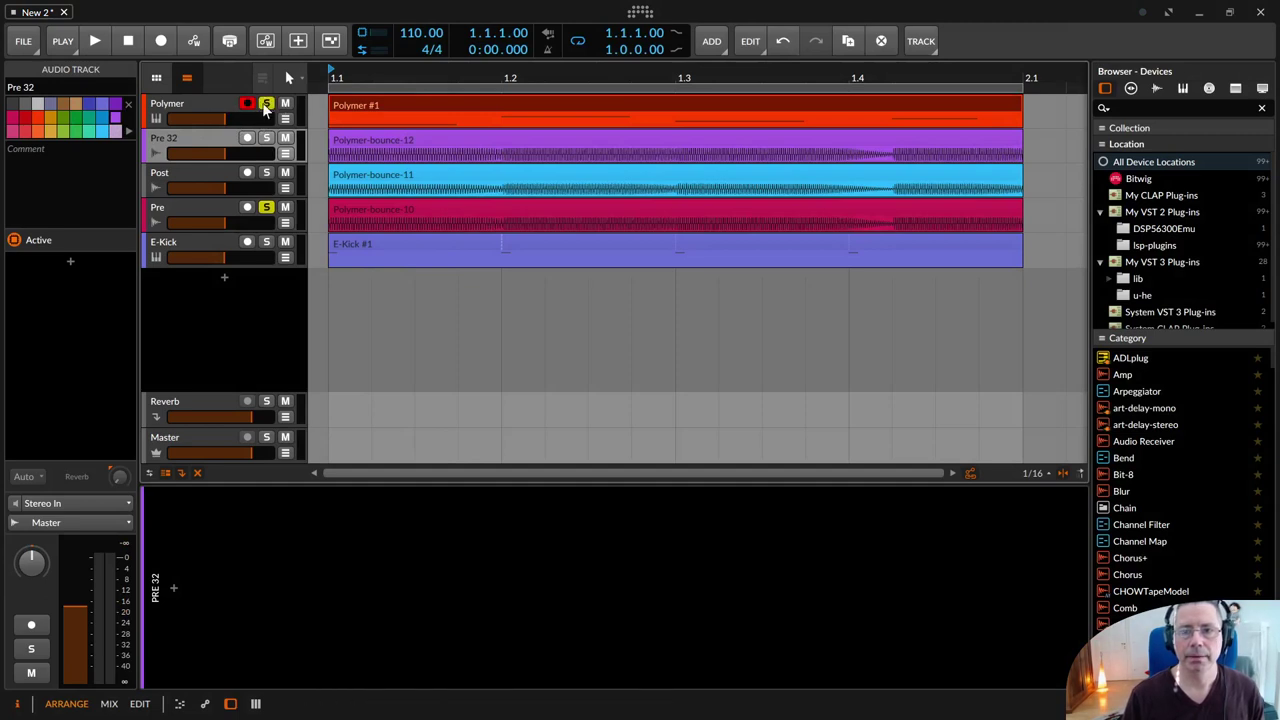
# - Play the loop with Polymer soloed and switch the solo to Pre 32 to compare their levels
pyautogui.press('space')
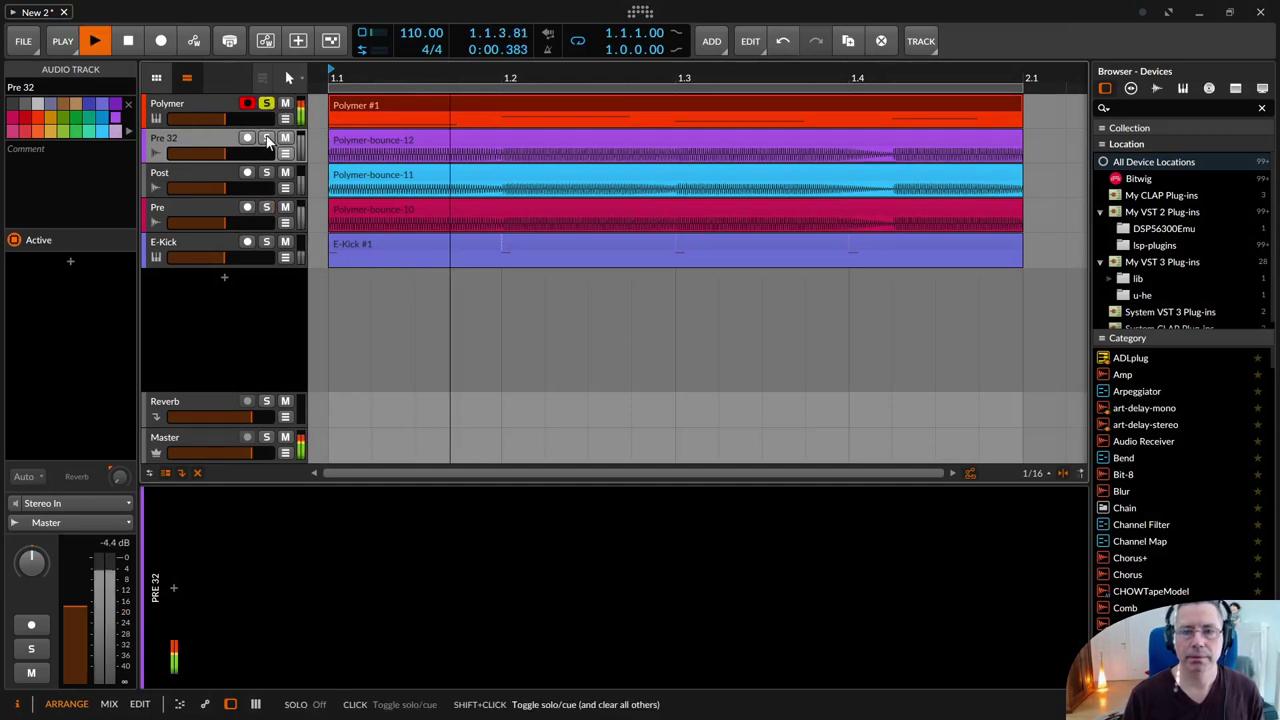
pyautogui.click(267, 138)
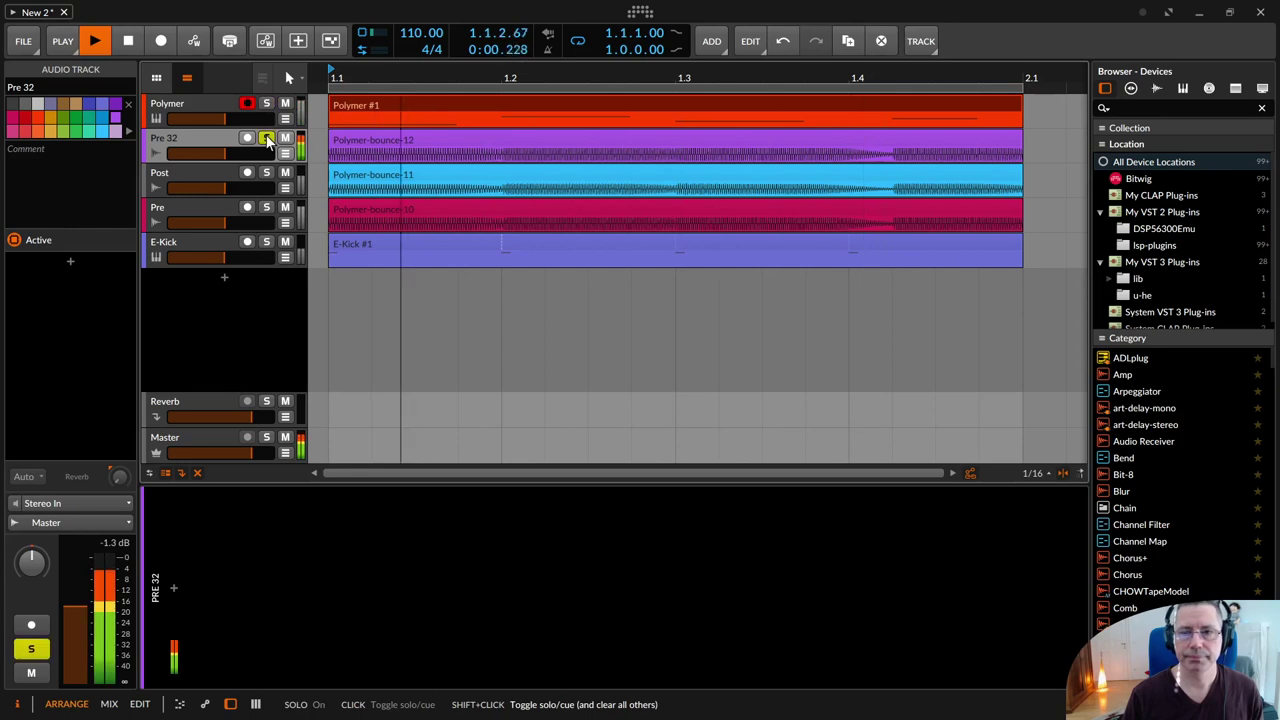
pyautogui.press('space')
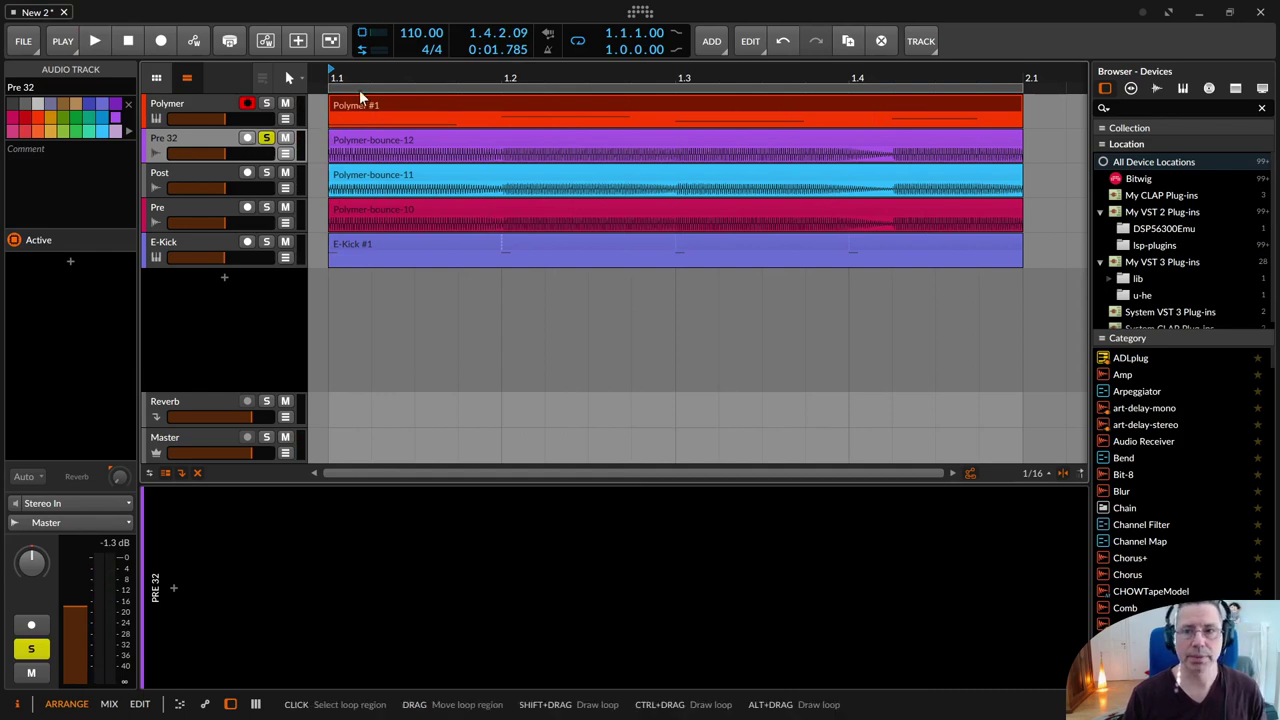
# - Solo the Polymer track and bounce its clip to a new audio track with Pre-Fader as the source and 16-bit depth
pyautogui.click(266, 103)
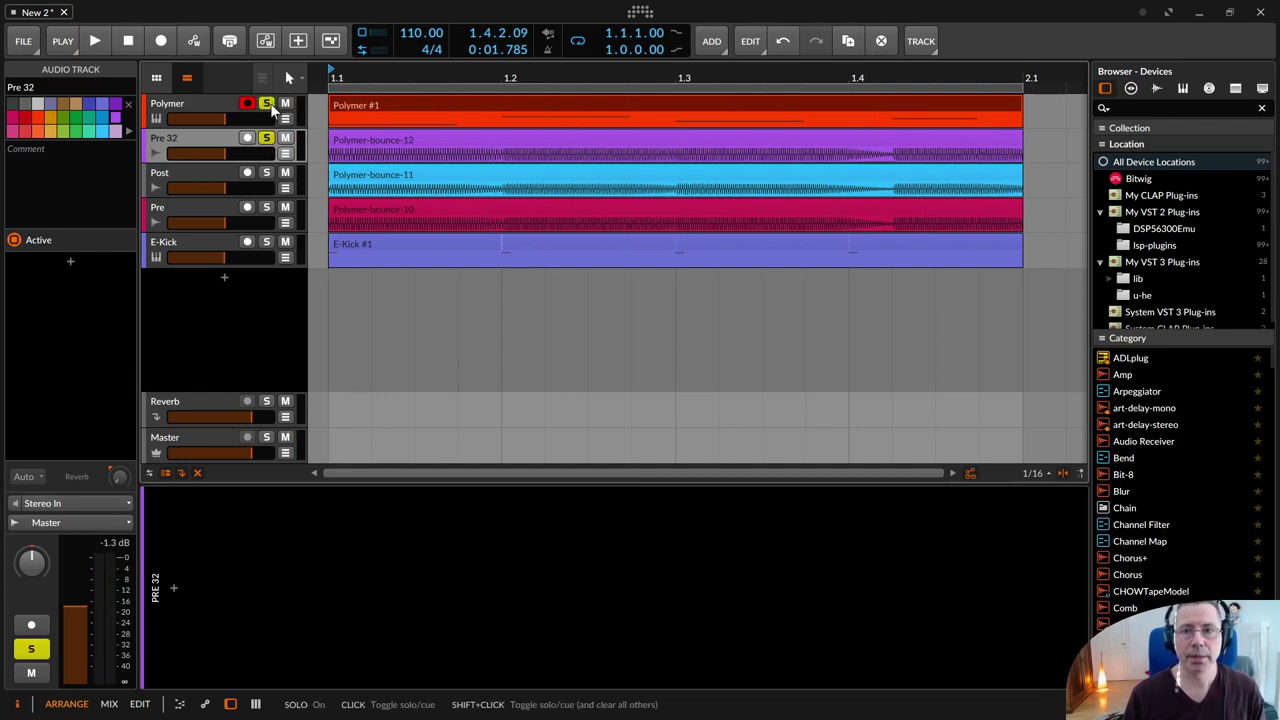
pyautogui.click(343, 106)
pyautogui.rightClick(343, 106)
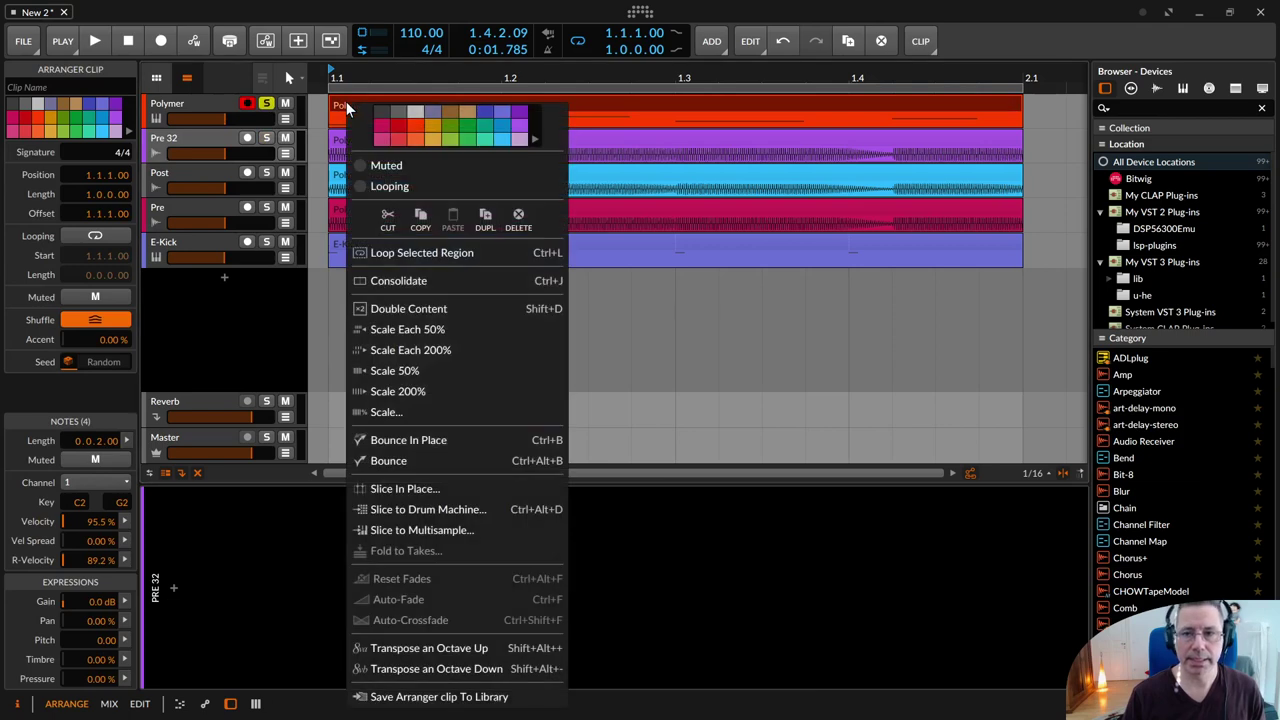
pyautogui.click(426, 460)
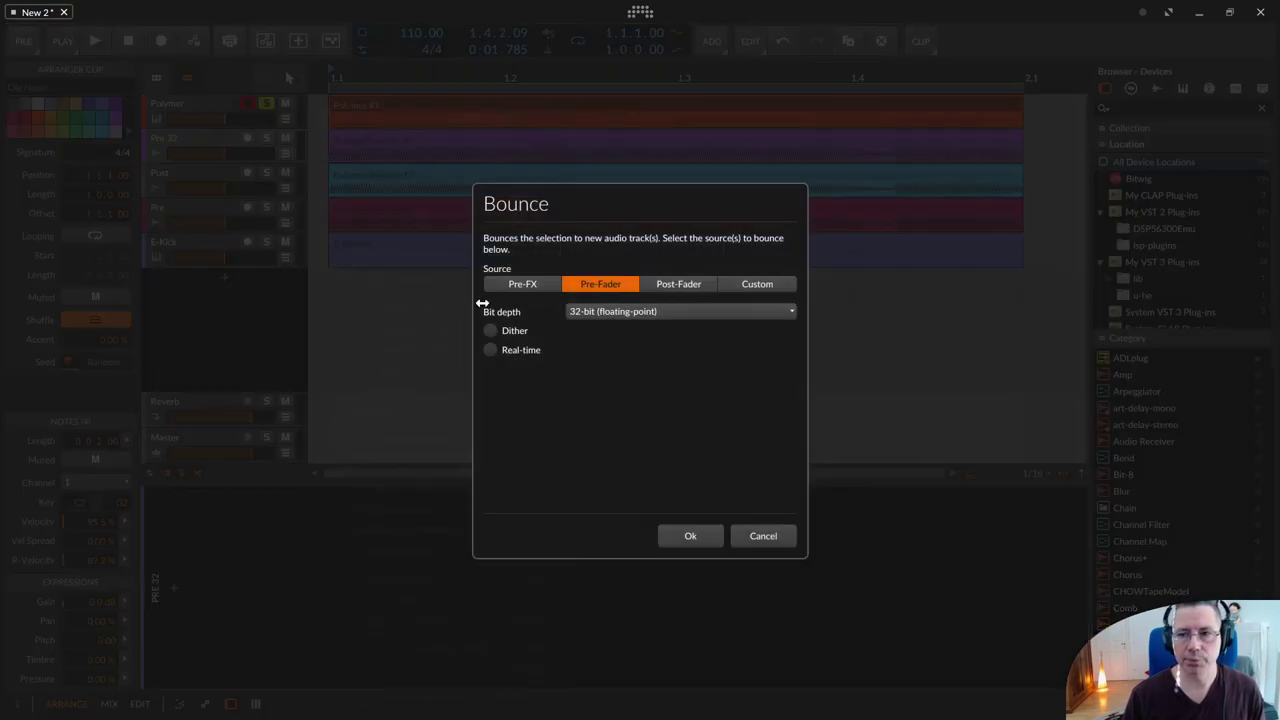
pyautogui.click(607, 311)
pyautogui.click(608, 333)
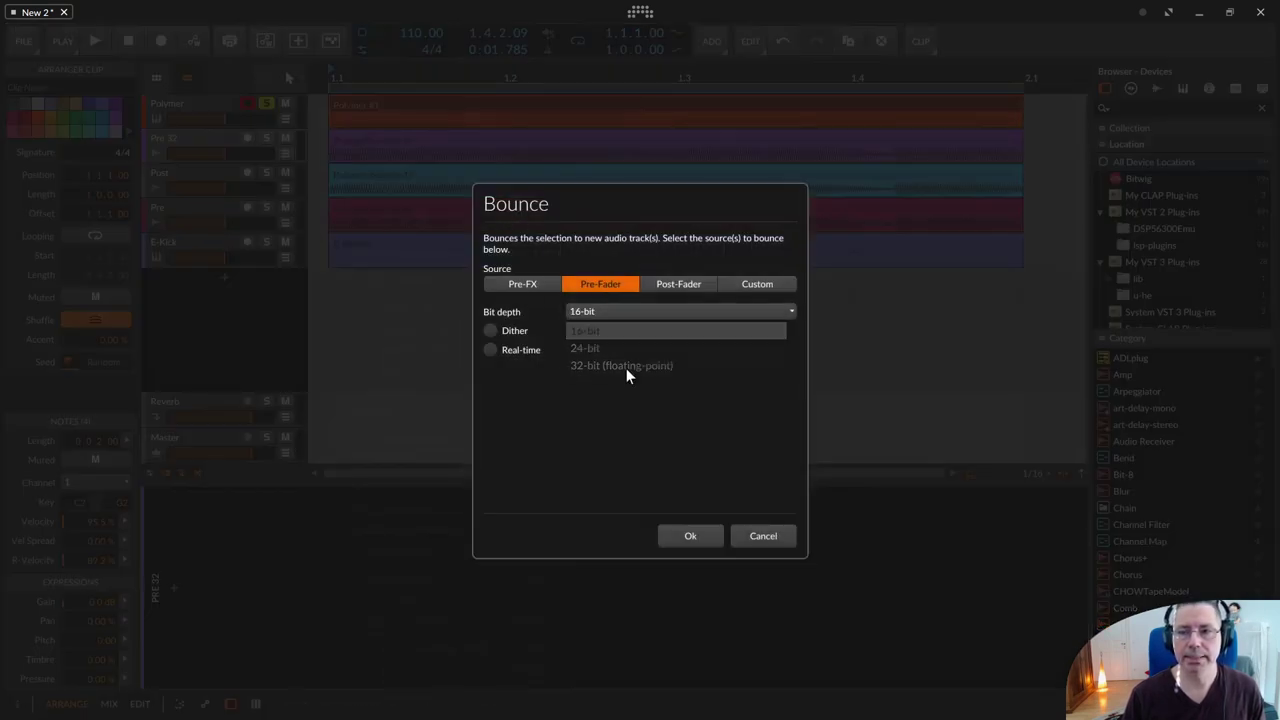
pyautogui.click(693, 536)
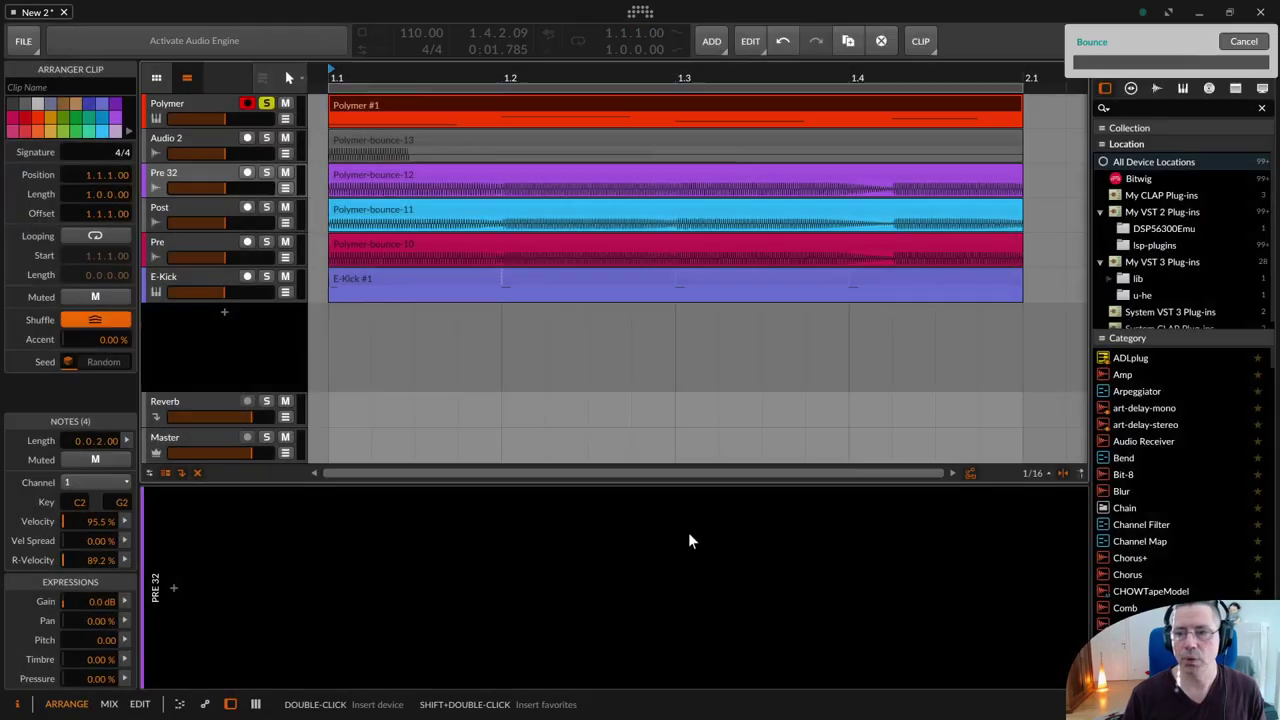
# - Rename the new 16-bit bounce track to Pre 16
pyautogui.click(202, 135)
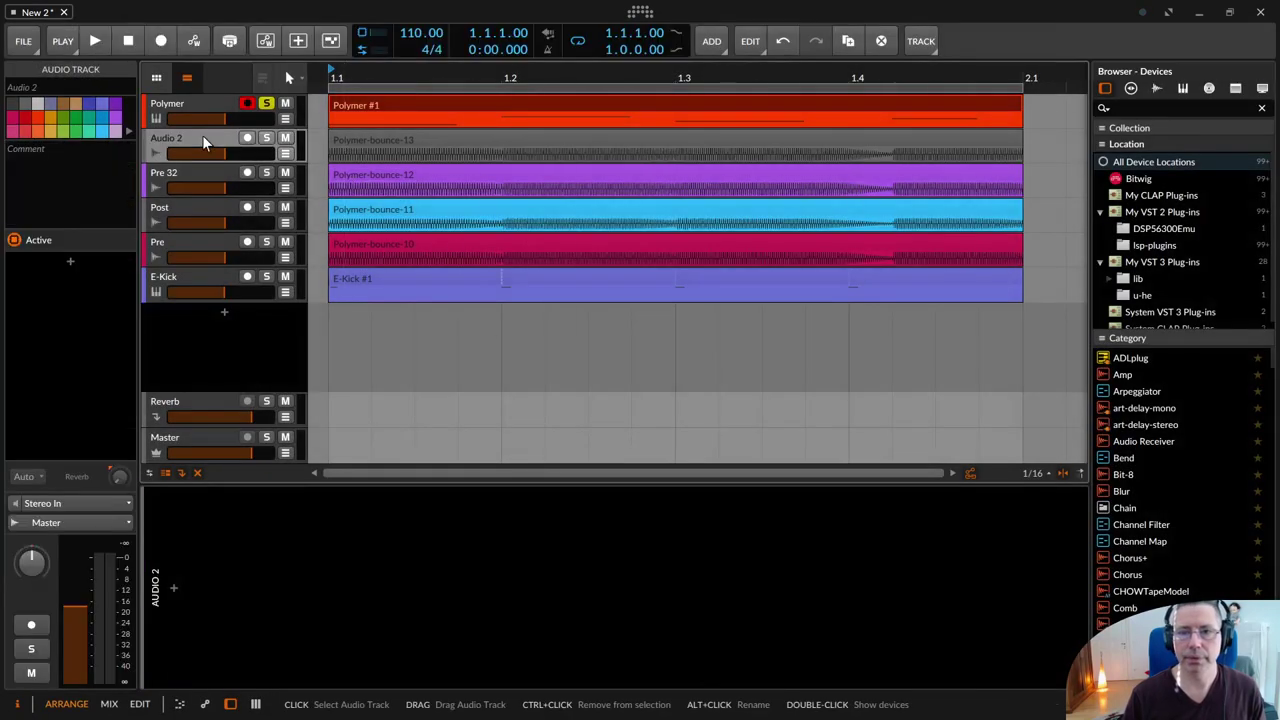
pyautogui.doubleClick(202, 135)
pyautogui.write('Pre 16')
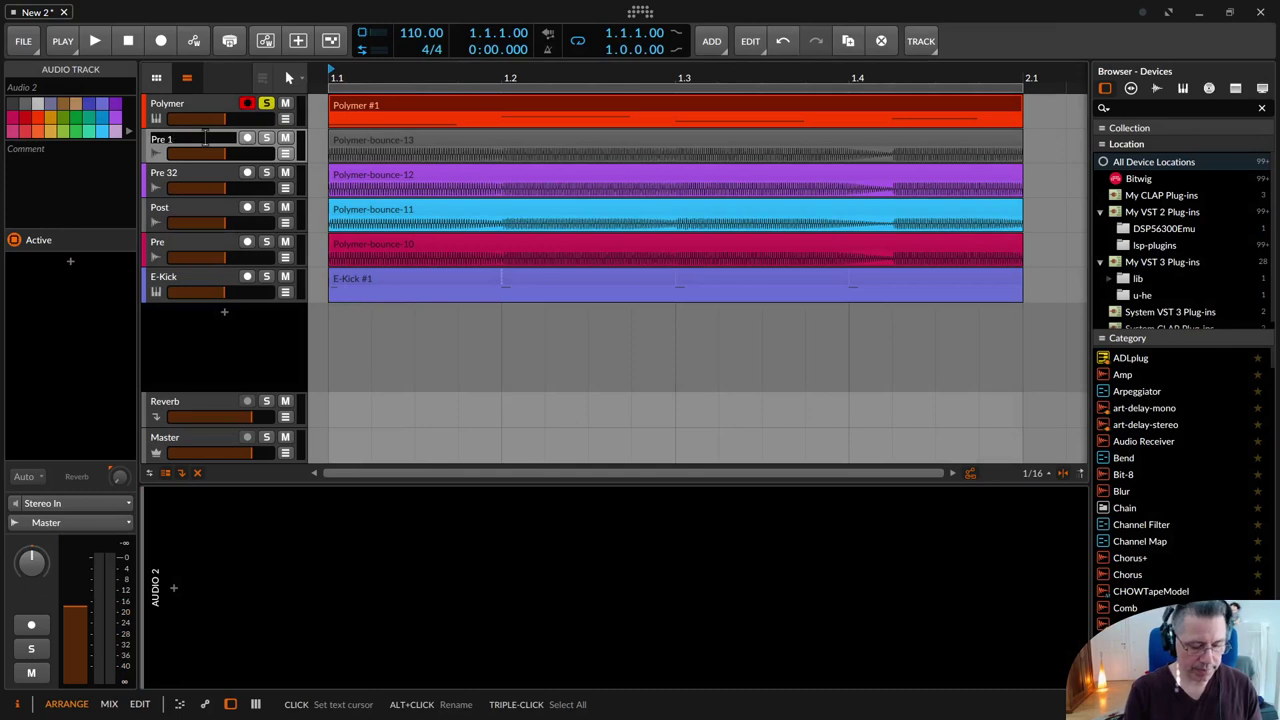
pyautogui.press('Return')
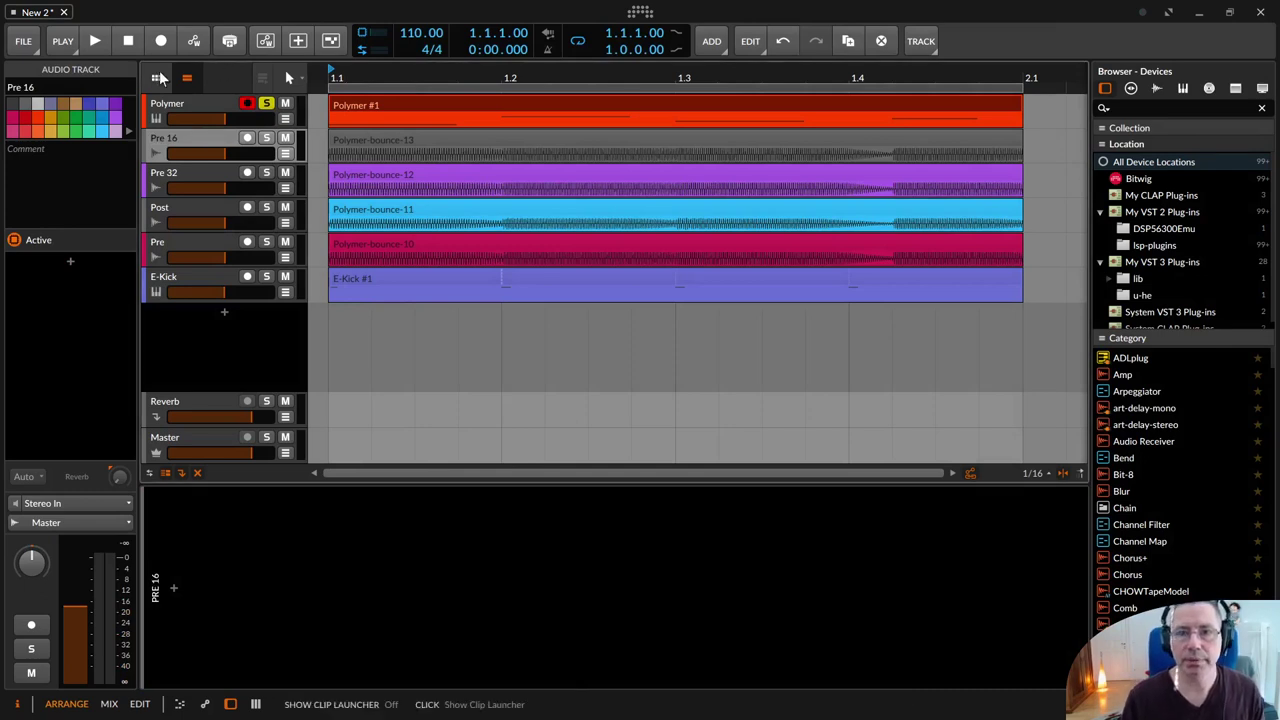
# - Play the loop with Polymer soloed and switch the solo to Pre 16 to compare their levels
pyautogui.click(95, 40)
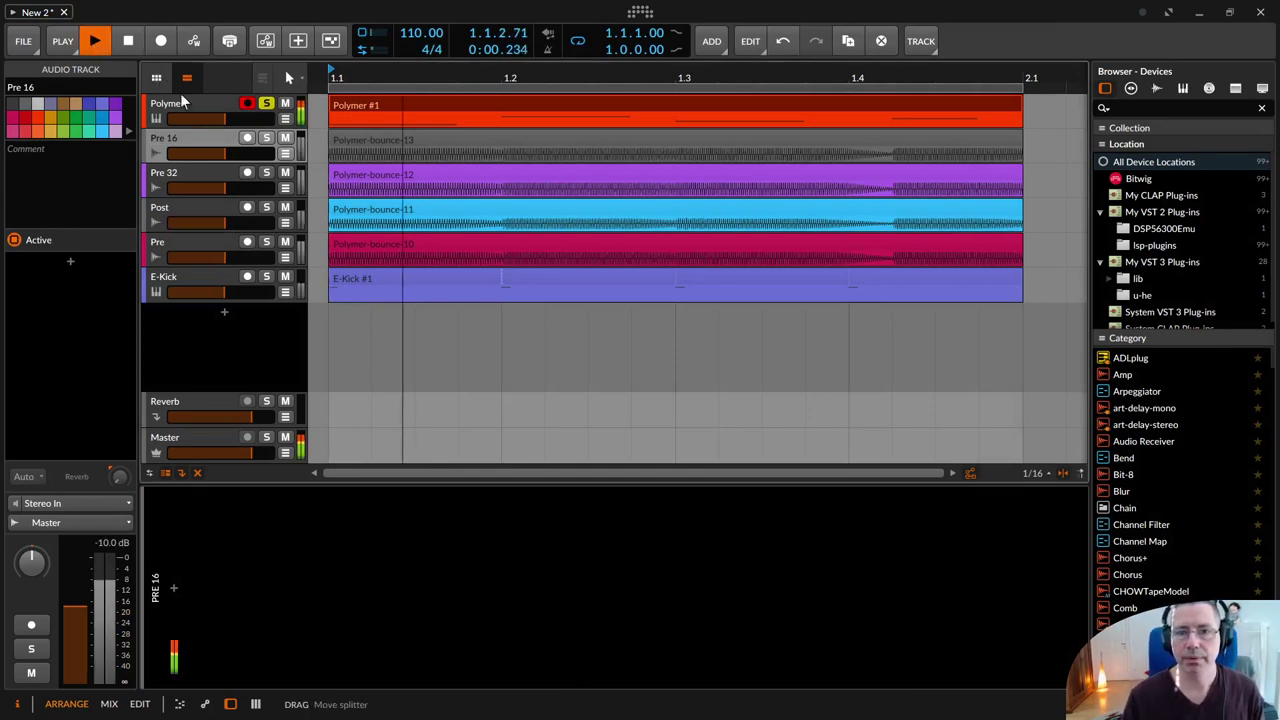
pyautogui.click(266, 138)
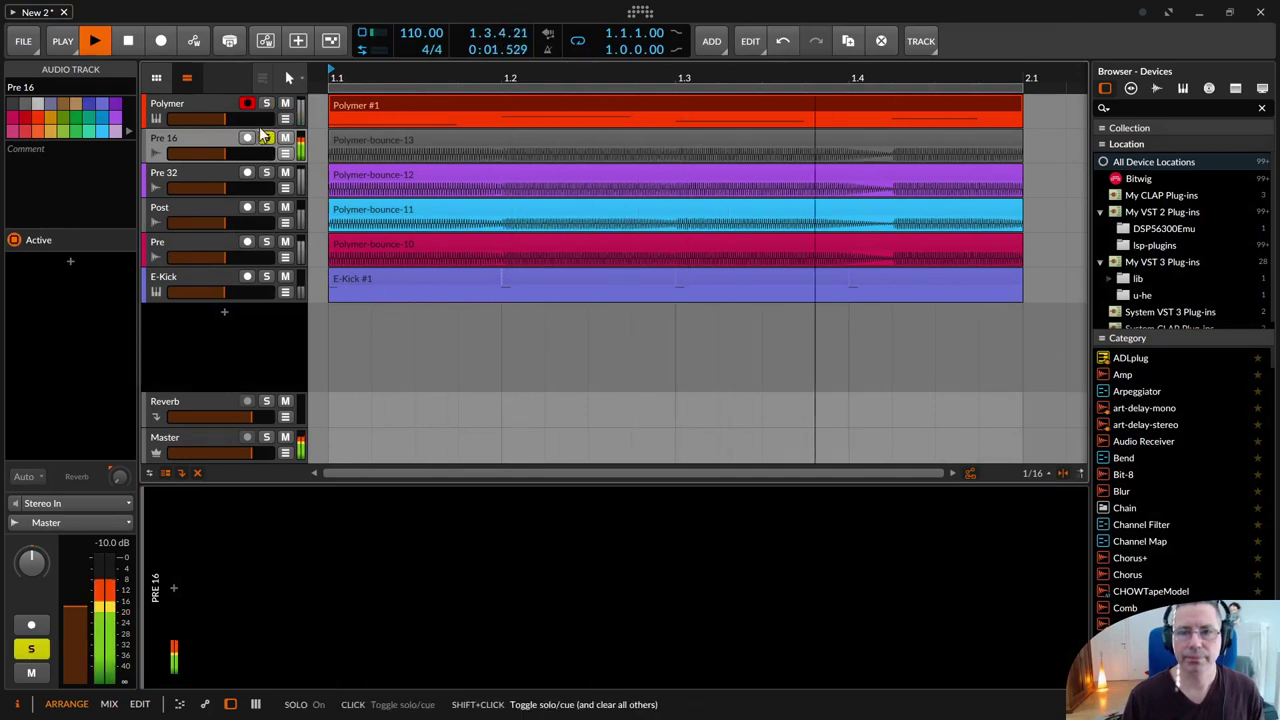
pyautogui.press('space')
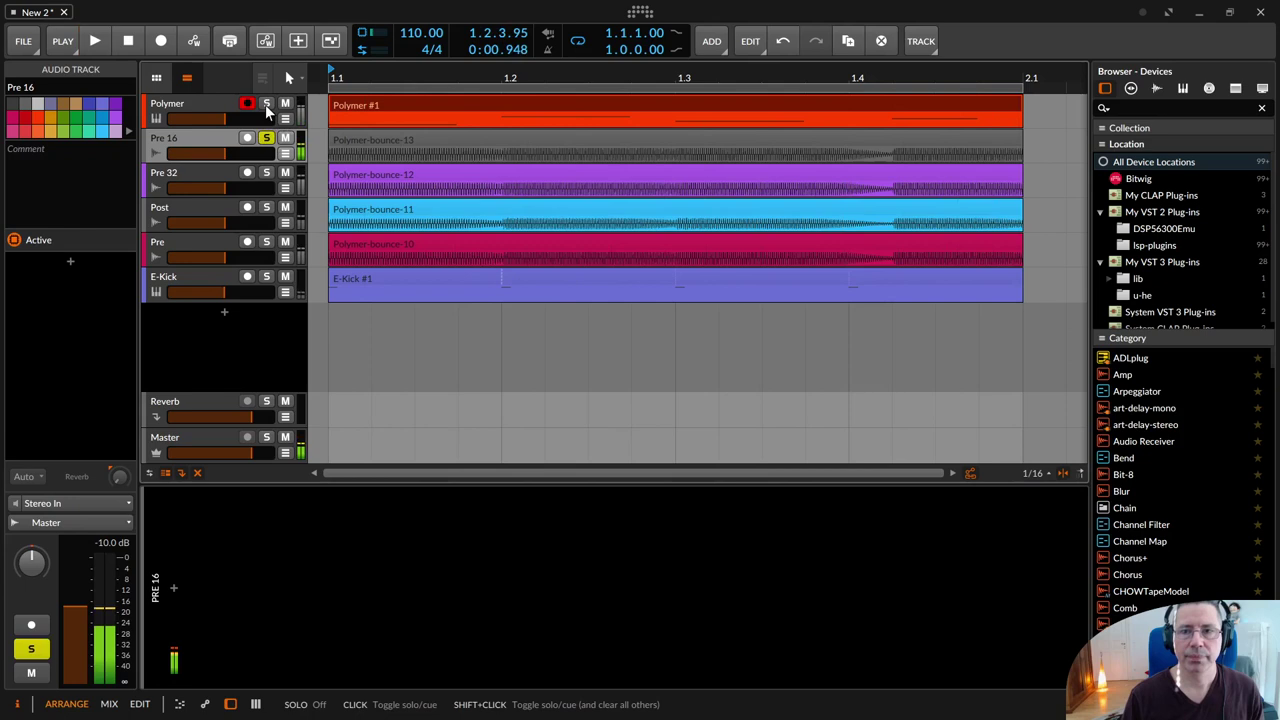
# - Solo Polymer and bounce its clip to a new audio track as Pre-Fader, 16-bit, with Dither enabled
pyautogui.click(266, 103)
pyautogui.click(355, 103)
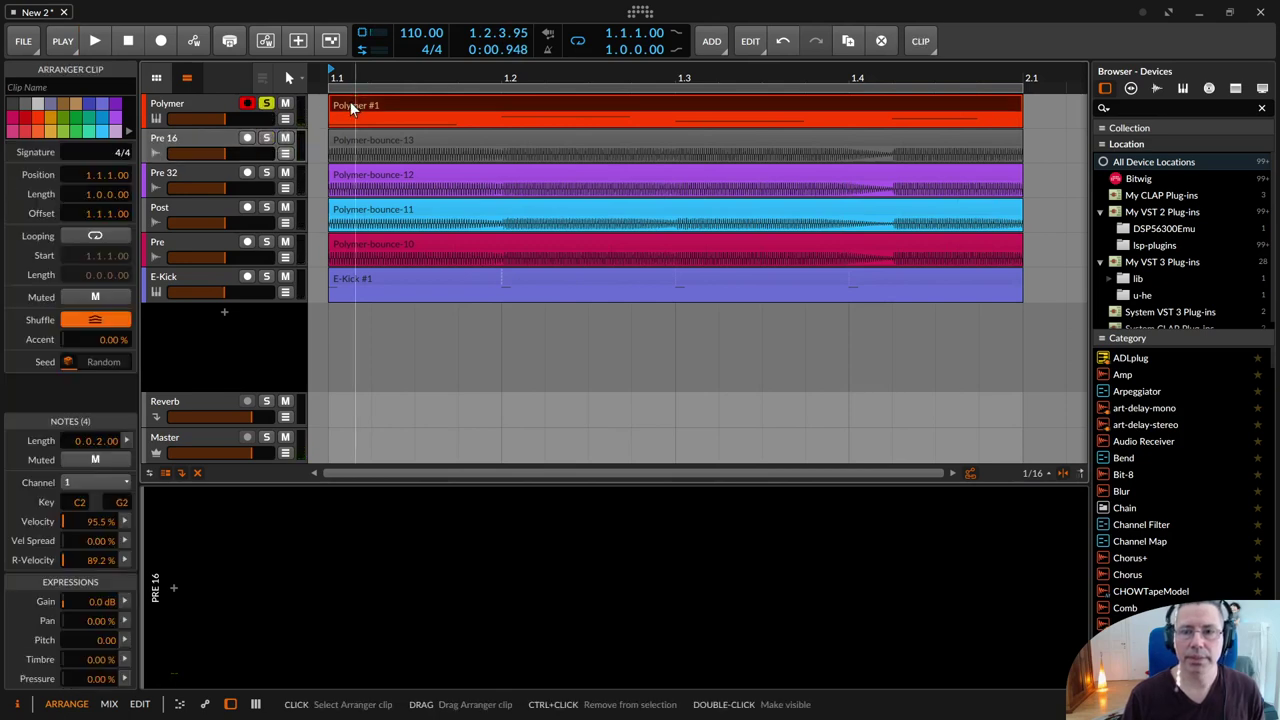
pyautogui.rightClick(355, 104)
pyautogui.click(473, 443)
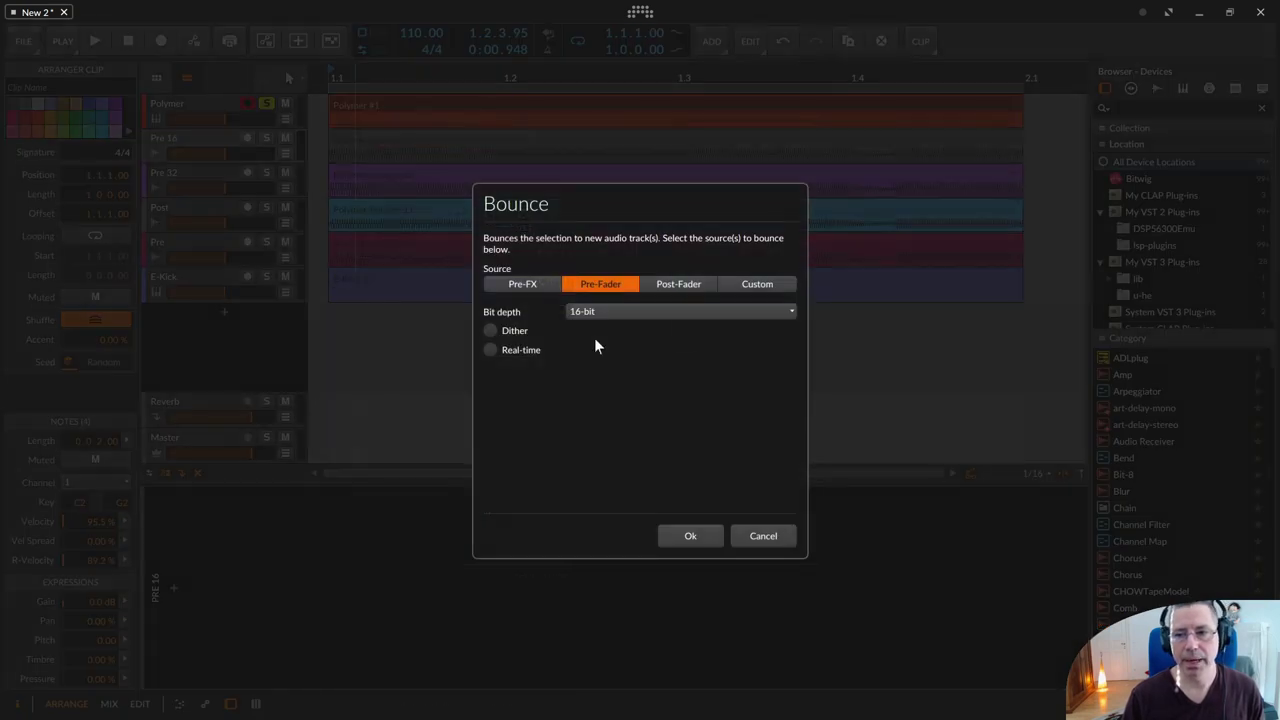
pyautogui.click(513, 331)
pyautogui.click(690, 536)
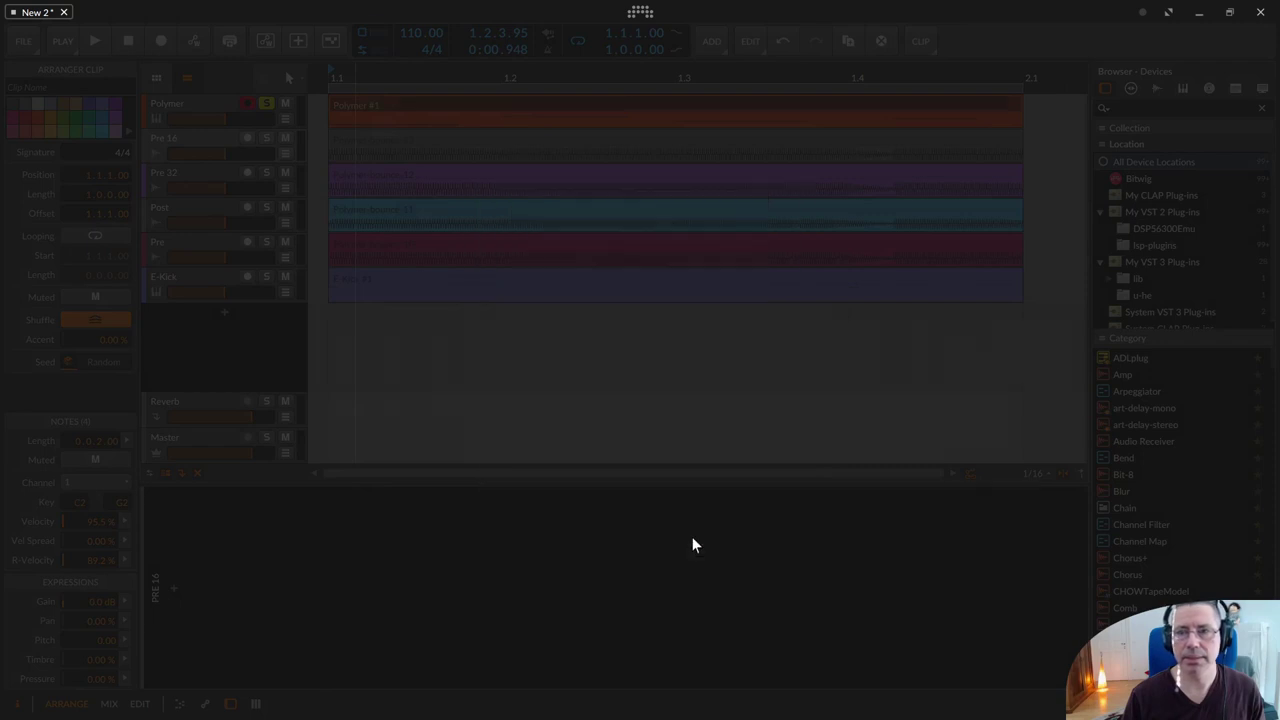
# - Rename the dithered bounce track to Pre 16 Dither and color it light purple
pyautogui.click(176, 148)
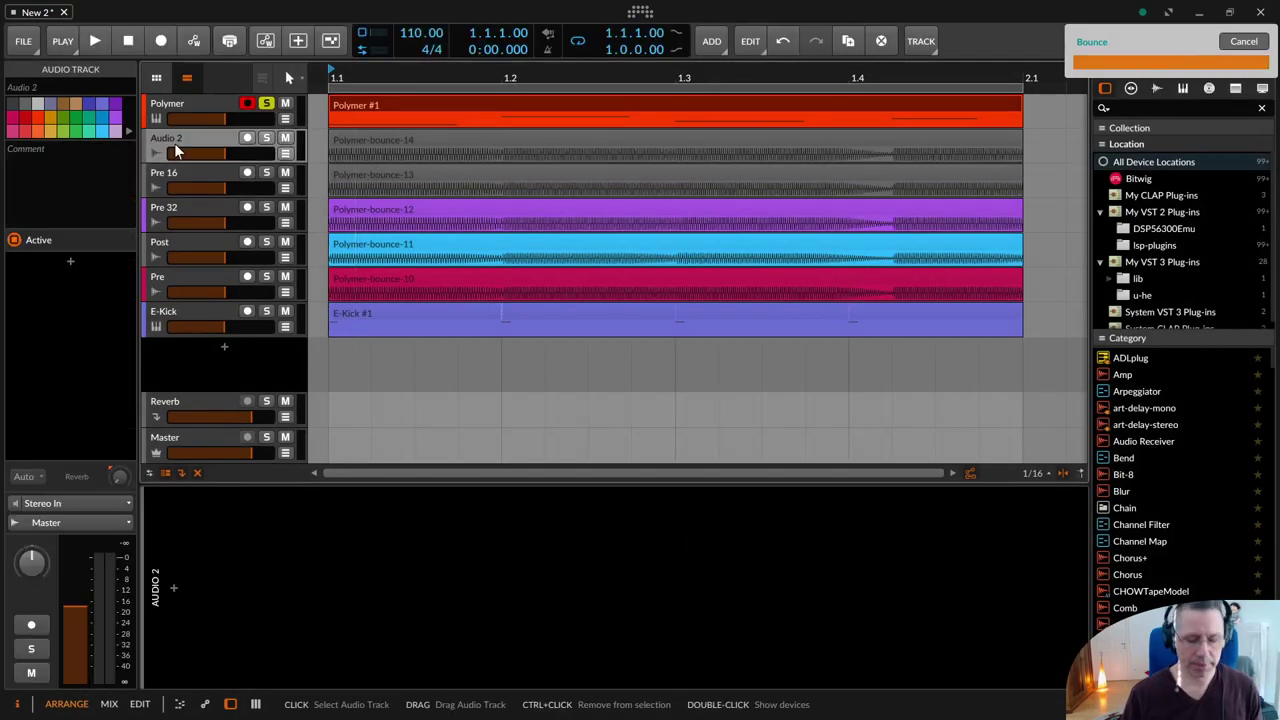
pyautogui.hotkey('ctrl', 'r')
pyautogui.write('Pre 16 Dither')
pyautogui.press('Return')
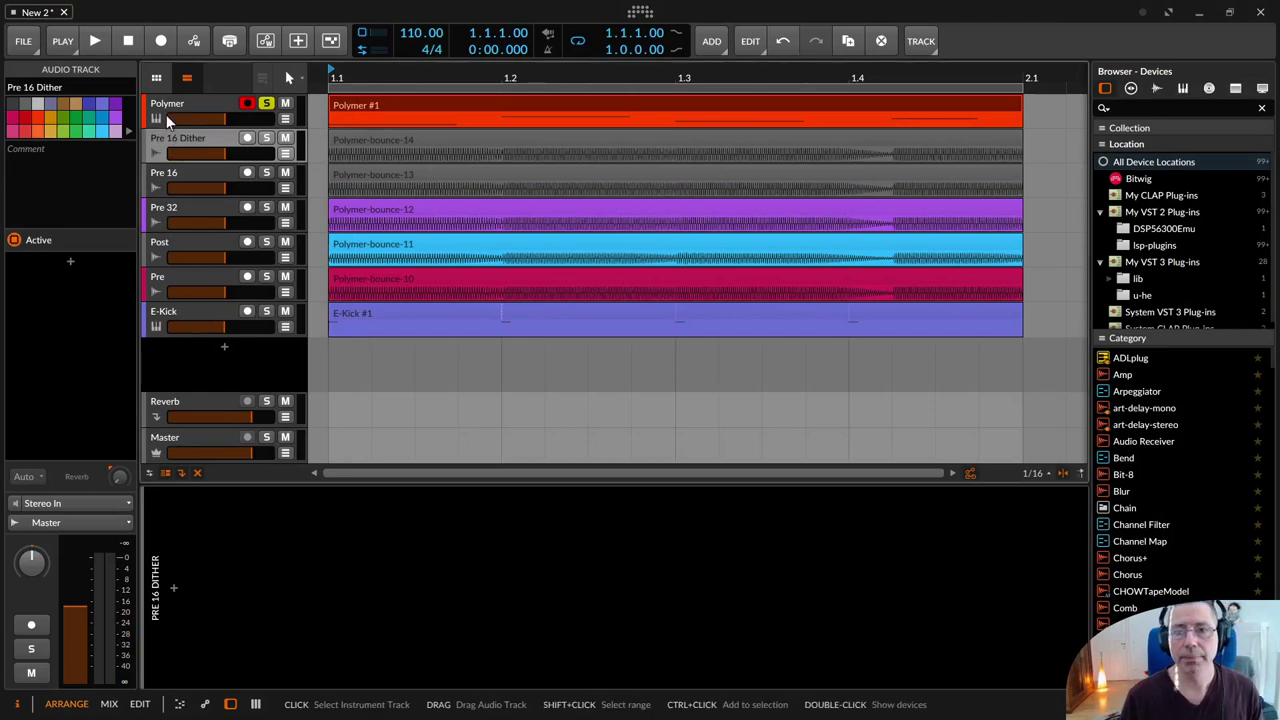
pyautogui.click(116, 131)
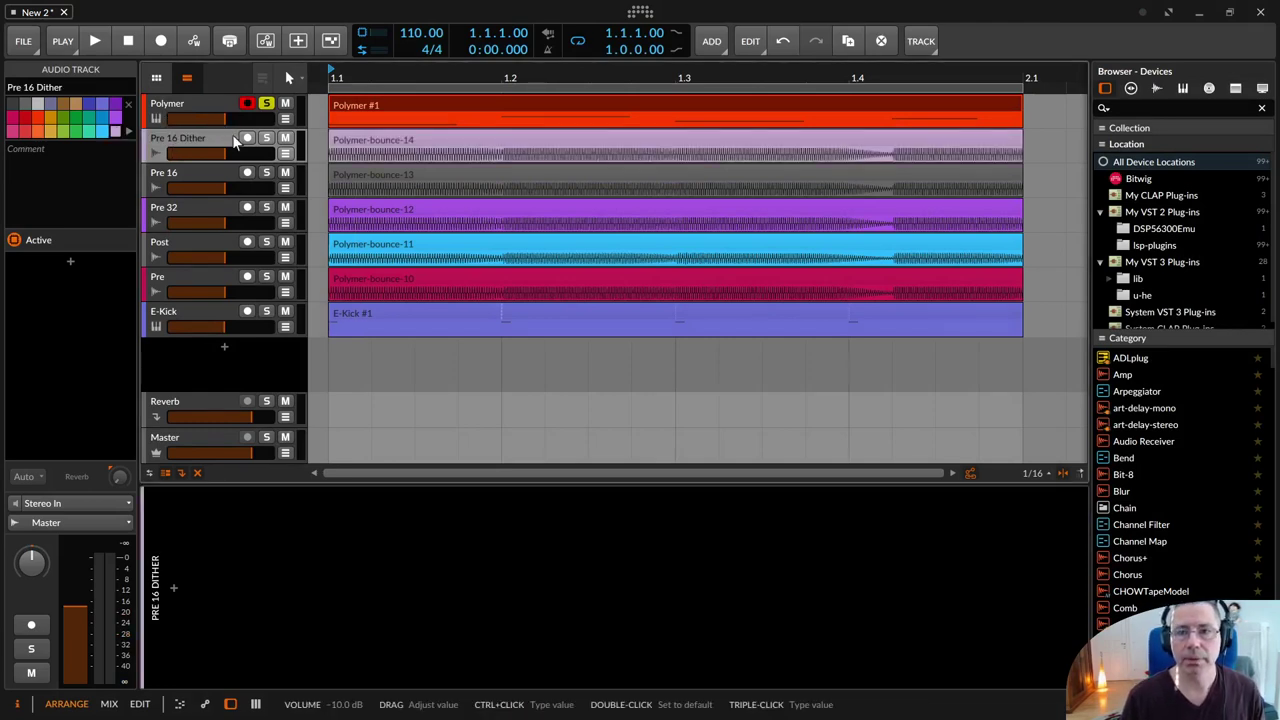
# - Play the loop while alternating the solo between Polymer and Pre 16 Dither, and clear the solo after stopping playback
pyautogui.press('space')
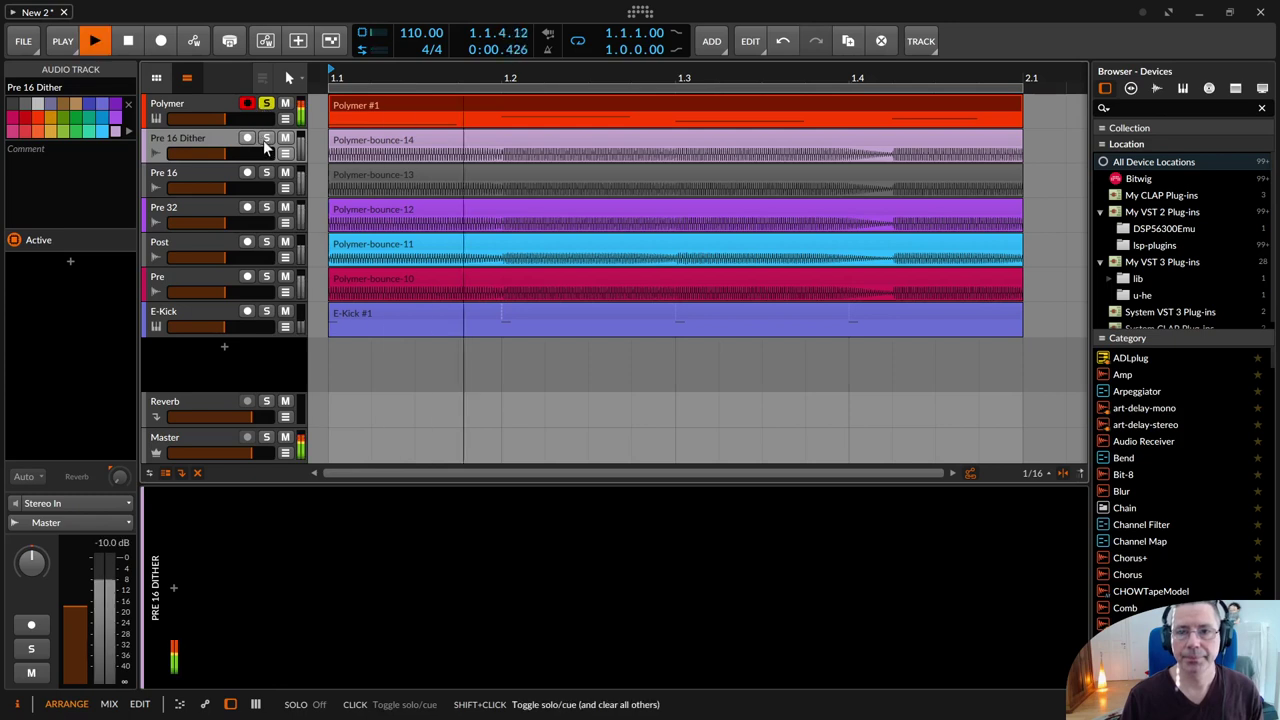
pyautogui.click(266, 138)
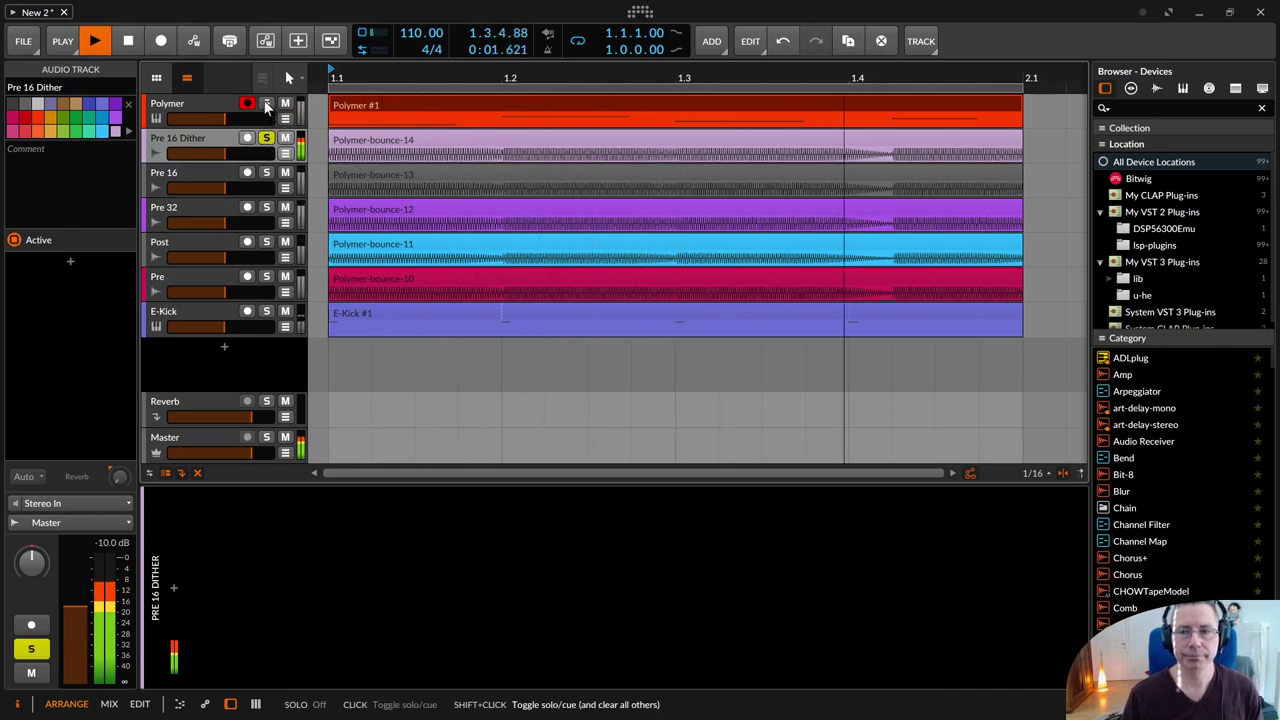
pyautogui.click(266, 104)
pyautogui.click(266, 138)
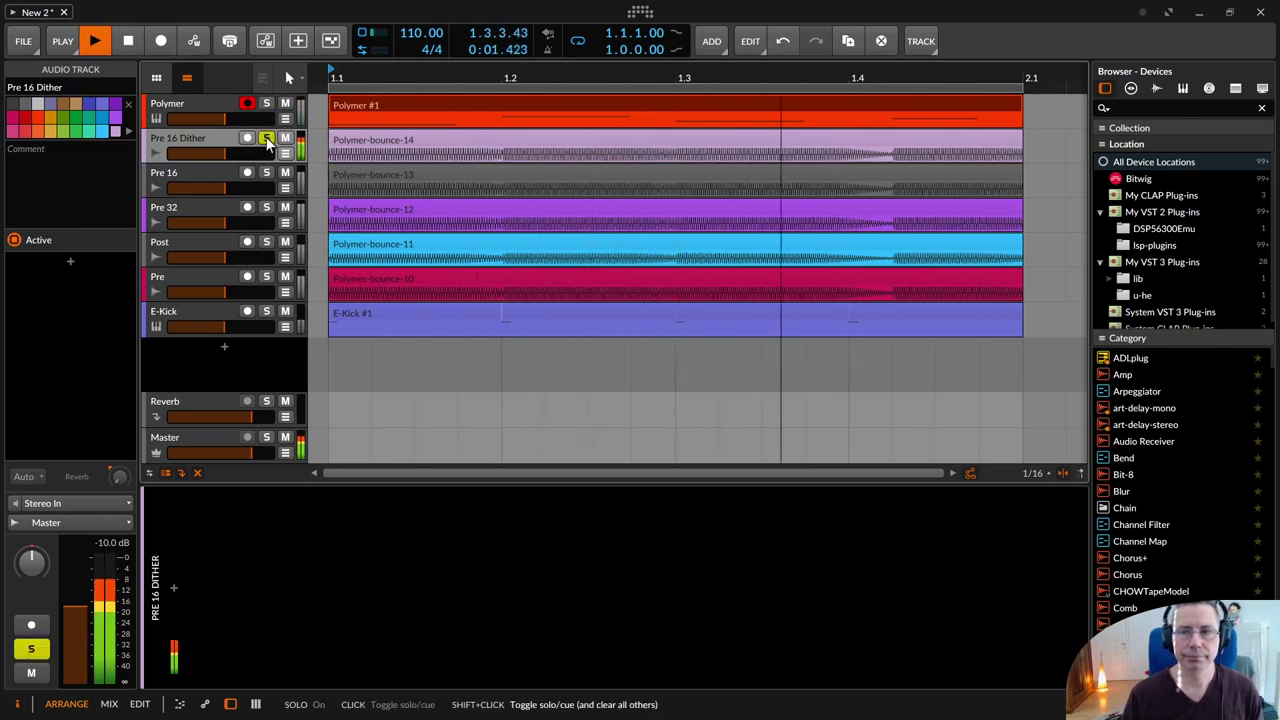
pyautogui.press('space')
pyautogui.click(266, 140)
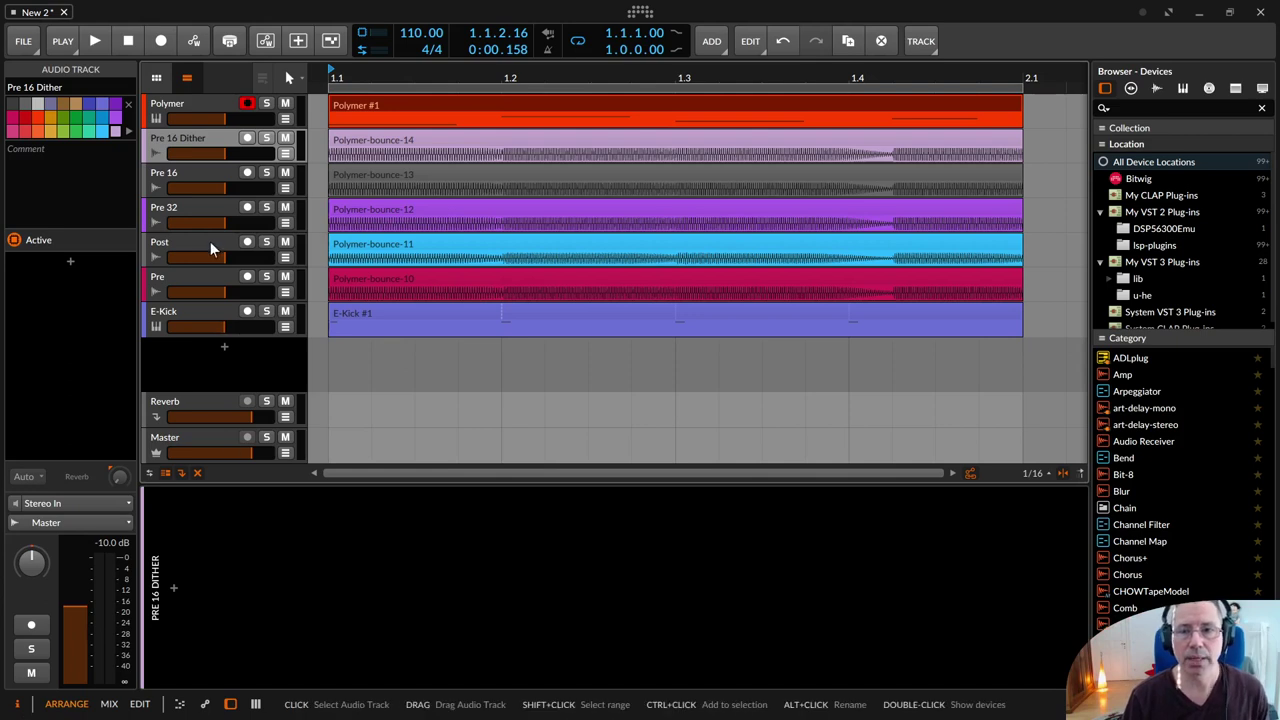
# - Move the Pre track above the Post track and rename it to Pre 24
pyautogui.moveTo(201, 271); pyautogui.dragTo(200, 240)
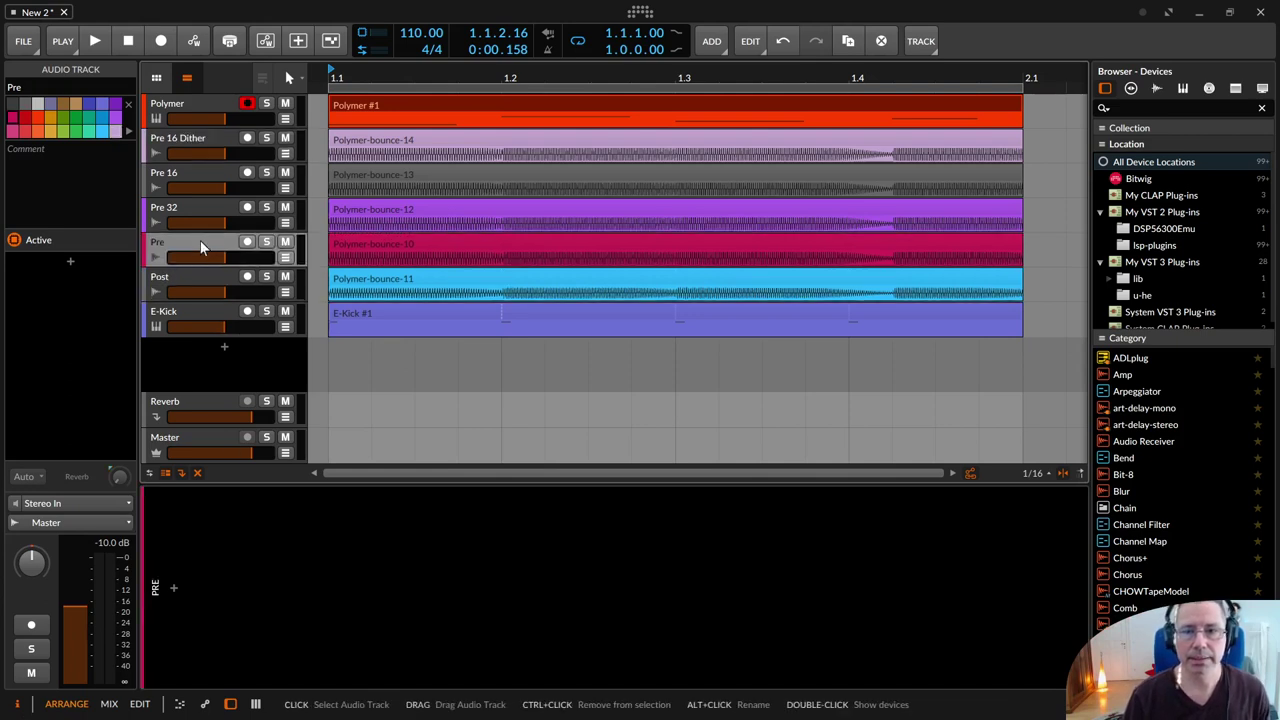
pyautogui.doubleClick(202, 242)
pyautogui.write('24')
pyautogui.press('Return')
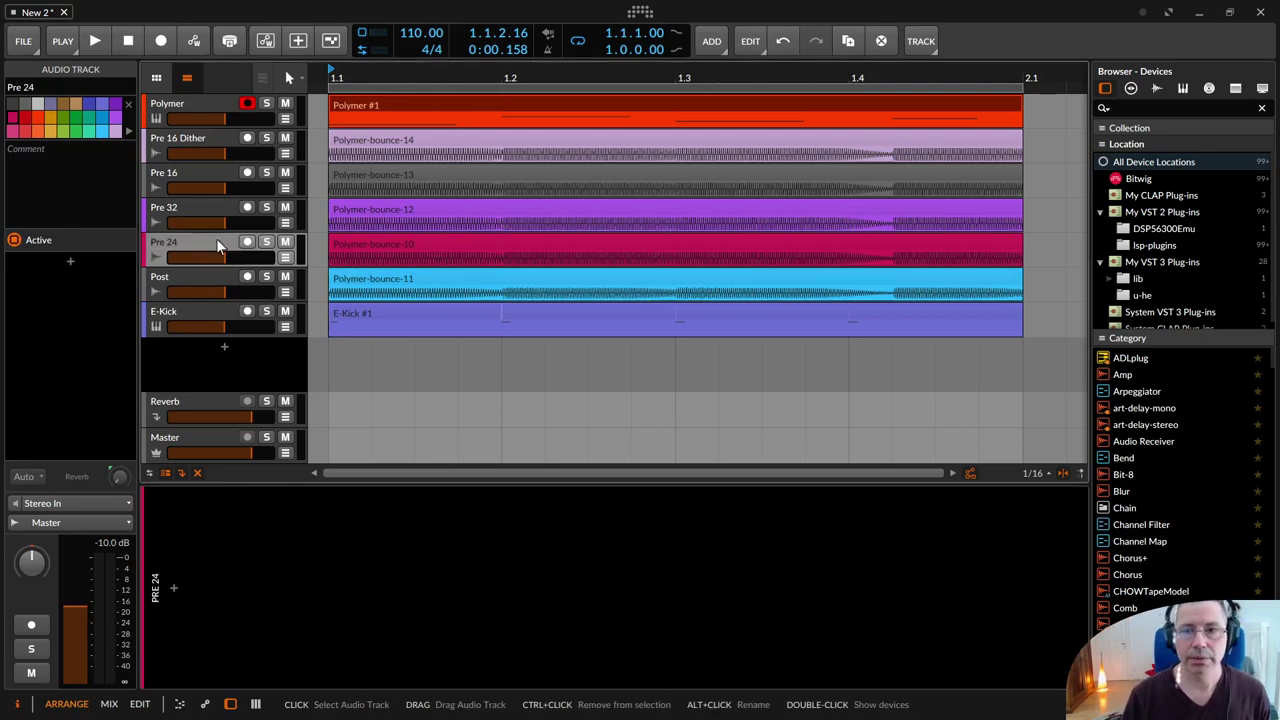
# - Play the loop with Pre 24 soloed and again with Polymer soloed to compare their levels
pyautogui.click(266, 242)
pyautogui.press('space')
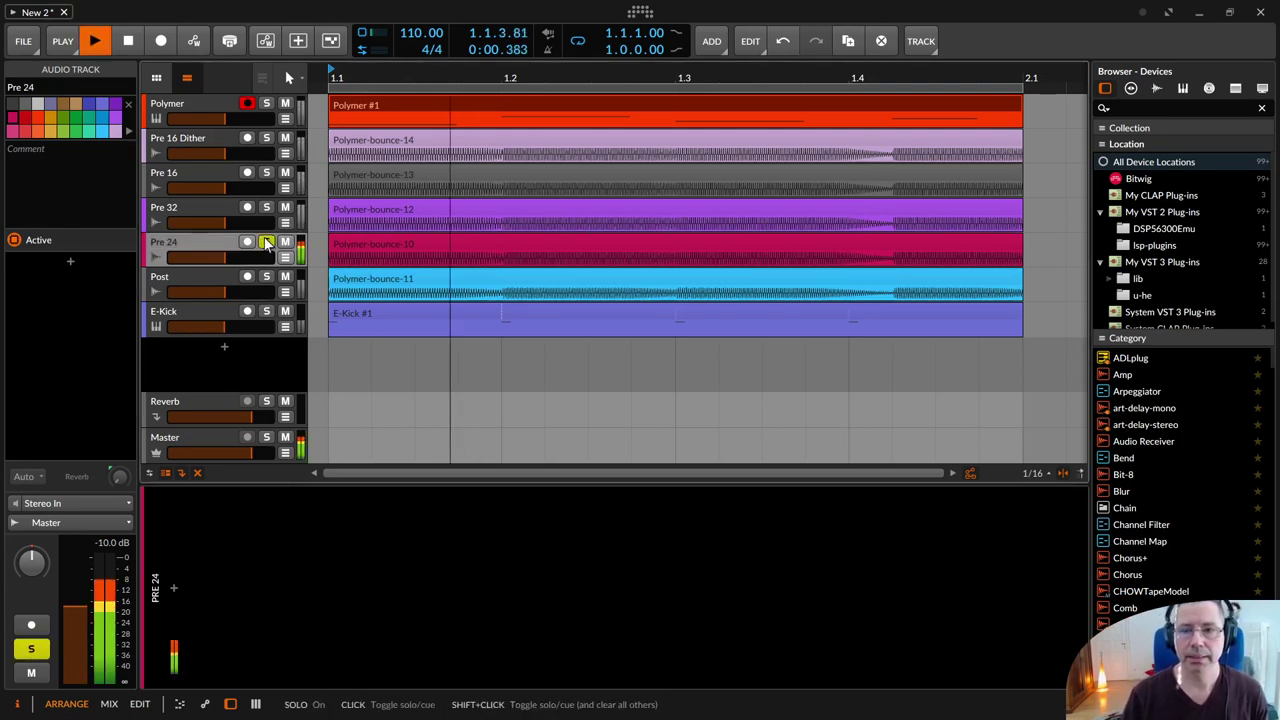
pyautogui.press('space')
pyautogui.click(266, 103)
pyautogui.press('space')
pyautogui.press('space')
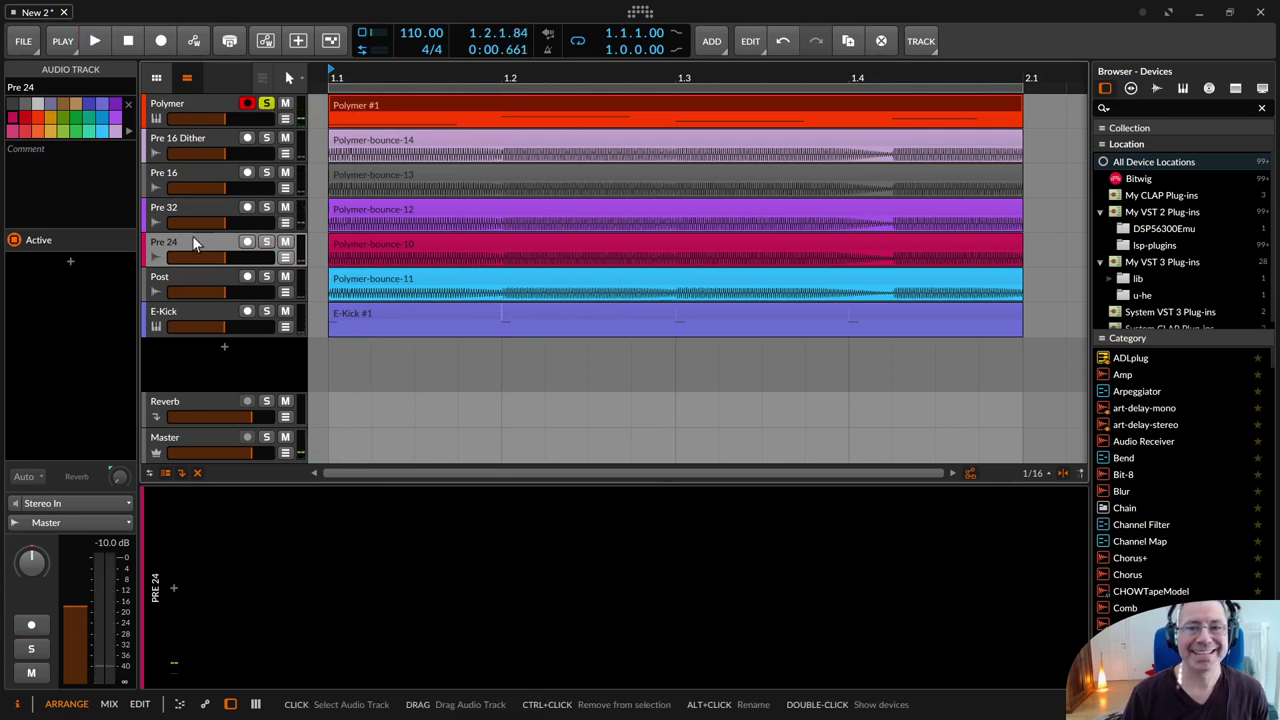
# - Select Pre 32 and play the loop with it soloed, switching the solo back to Polymer for comparison
pyautogui.click(187, 209)
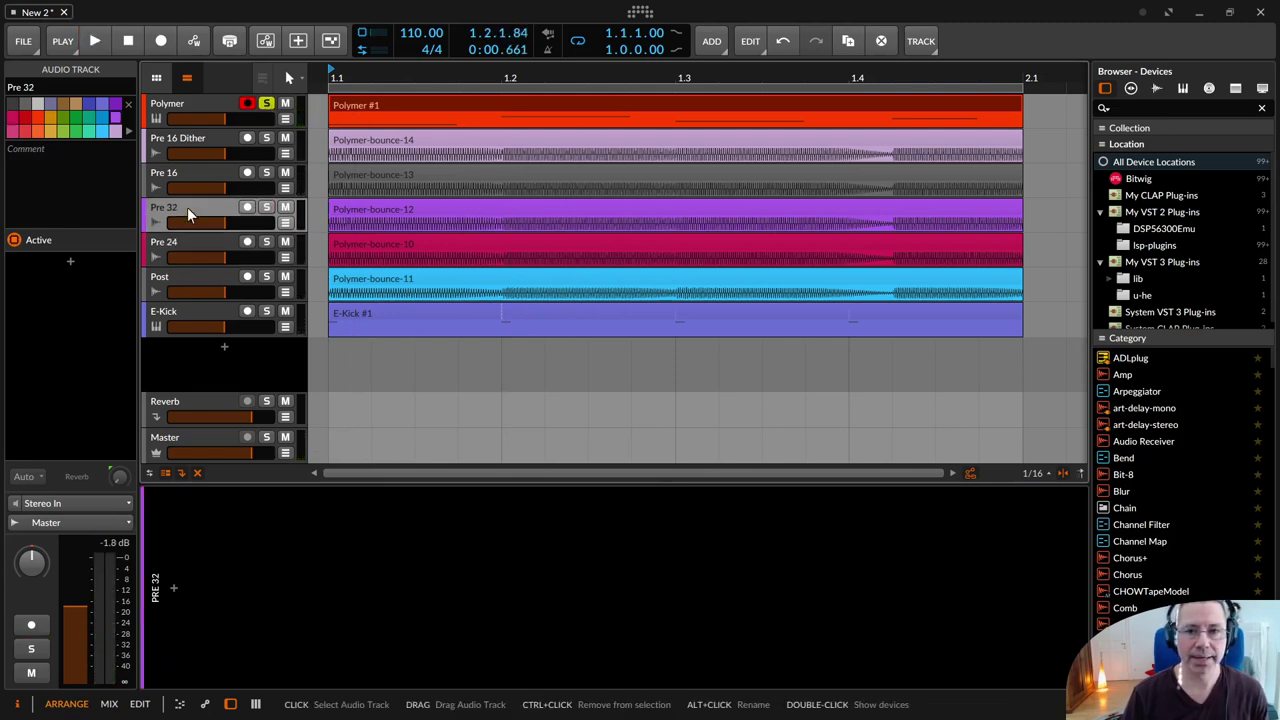
pyautogui.keyDown('shift'); pyautogui.click(268, 207); pyautogui.keyUp('shift')
pyautogui.press('space')
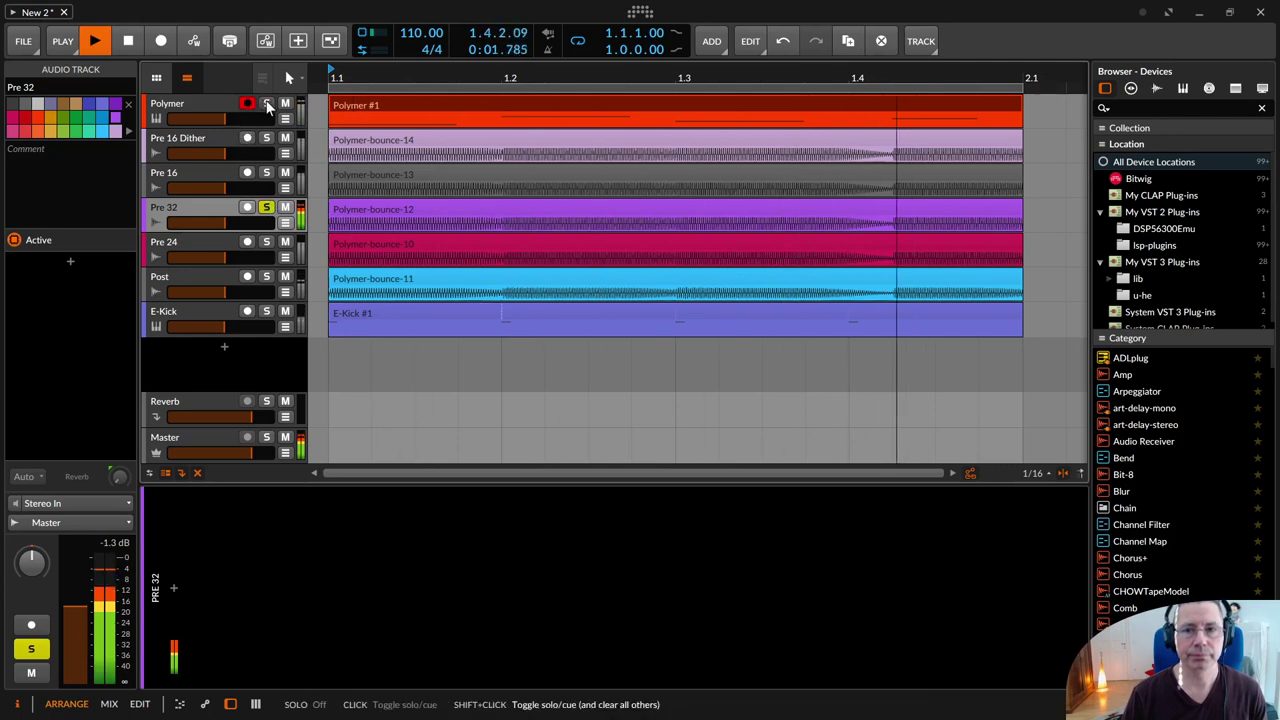
pyautogui.keyDown('shift'); pyautogui.click(262, 104); pyautogui.keyUp('shift')
pyautogui.press('space')
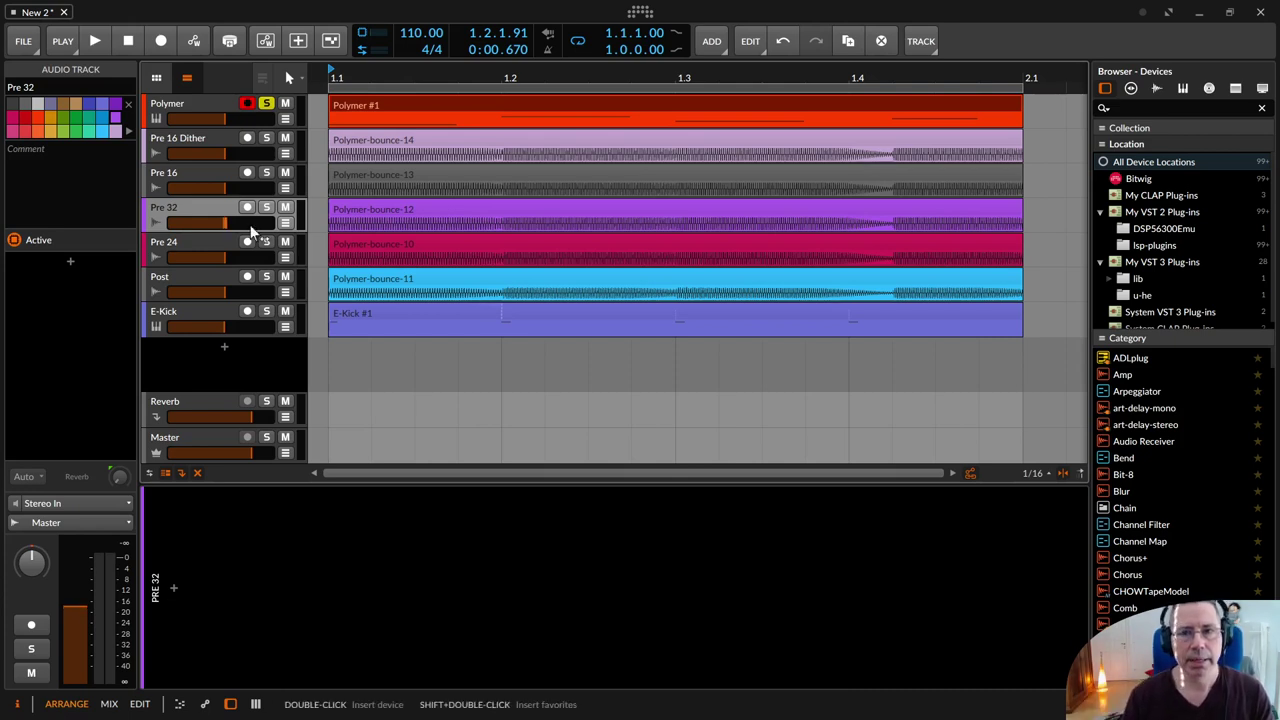
# - Review the devices on the Polymer and Reverb tracks, and briefly play the loop with Polymer selected and soloed
pyautogui.click(196, 99)
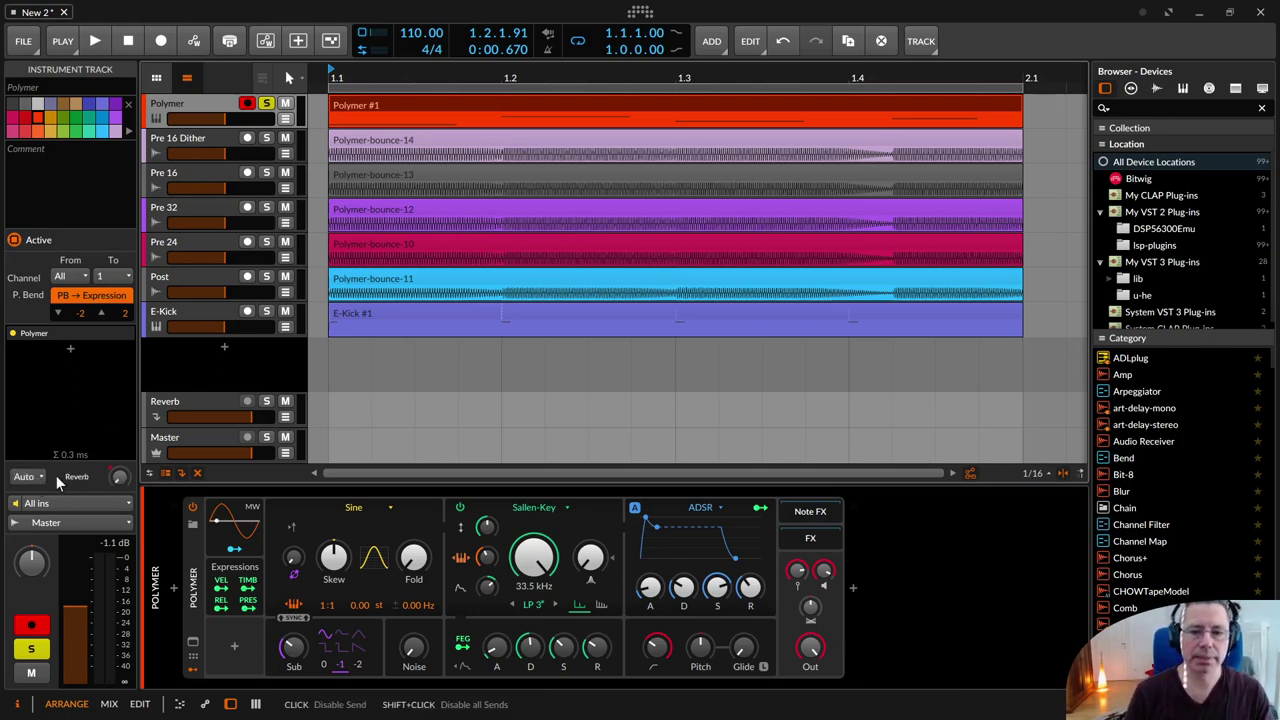
pyautogui.click(178, 404)
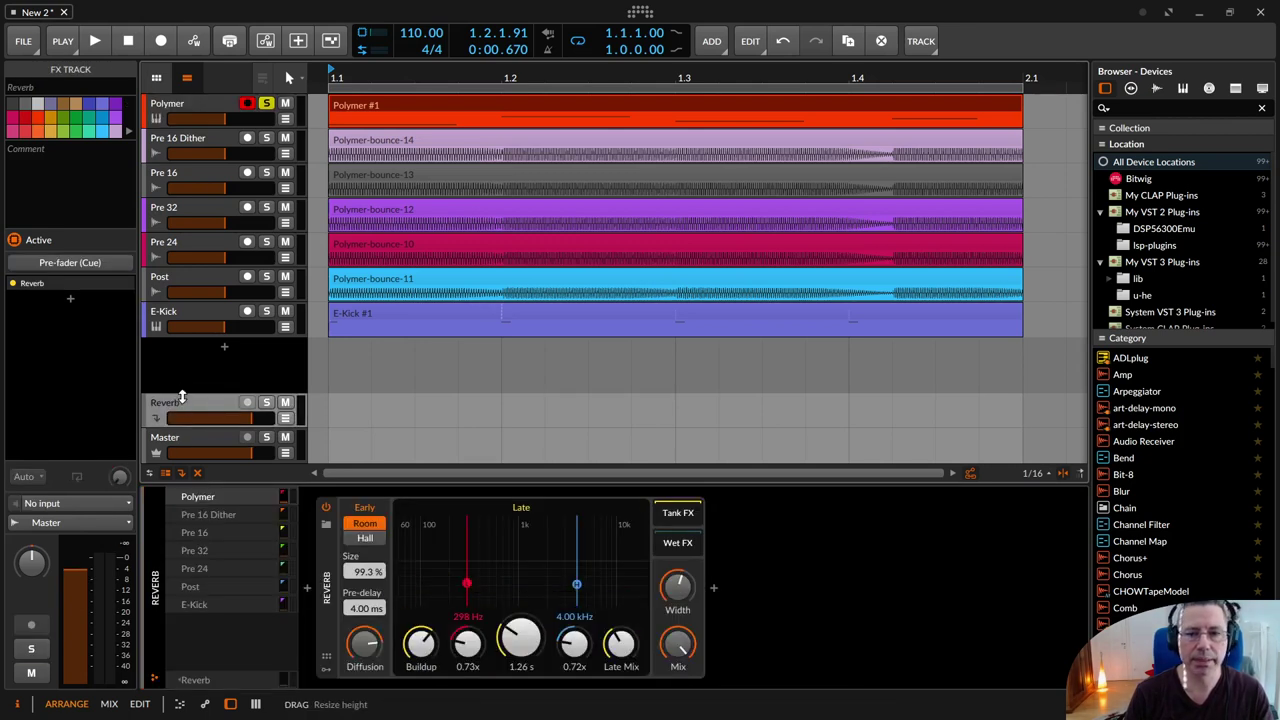
pyautogui.click(200, 104)
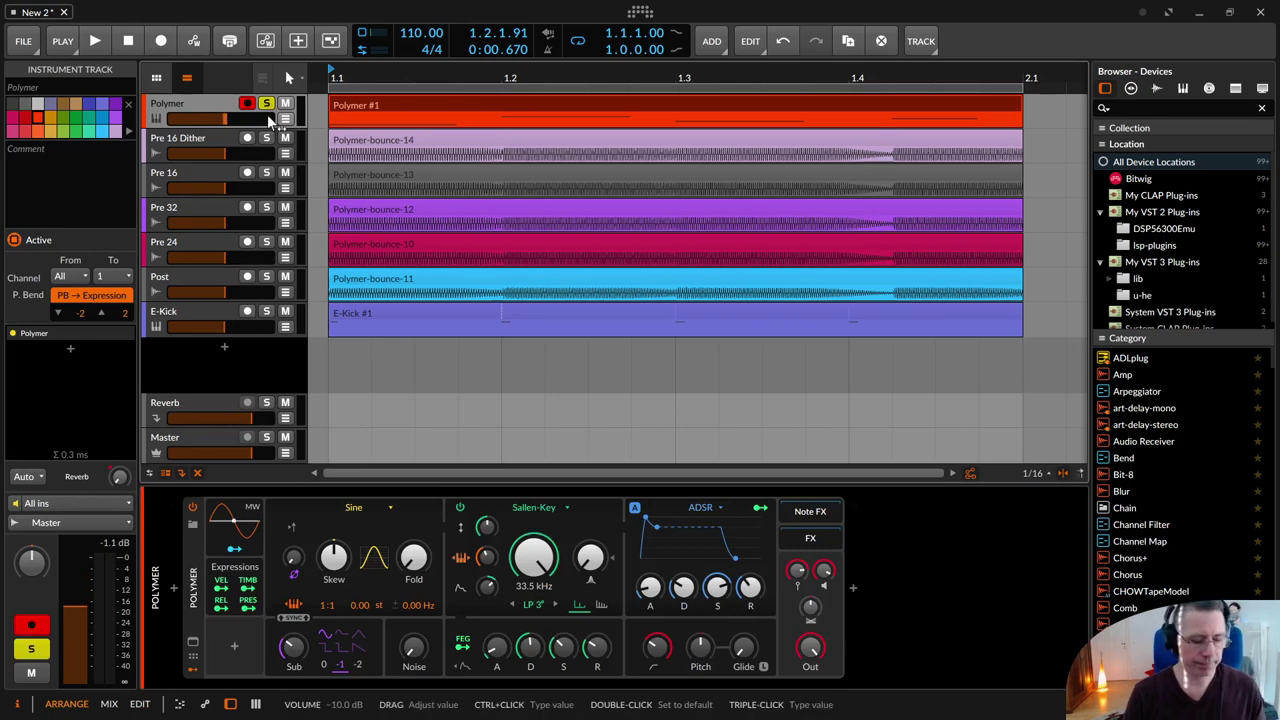
pyautogui.press('space')
pyautogui.press('space')
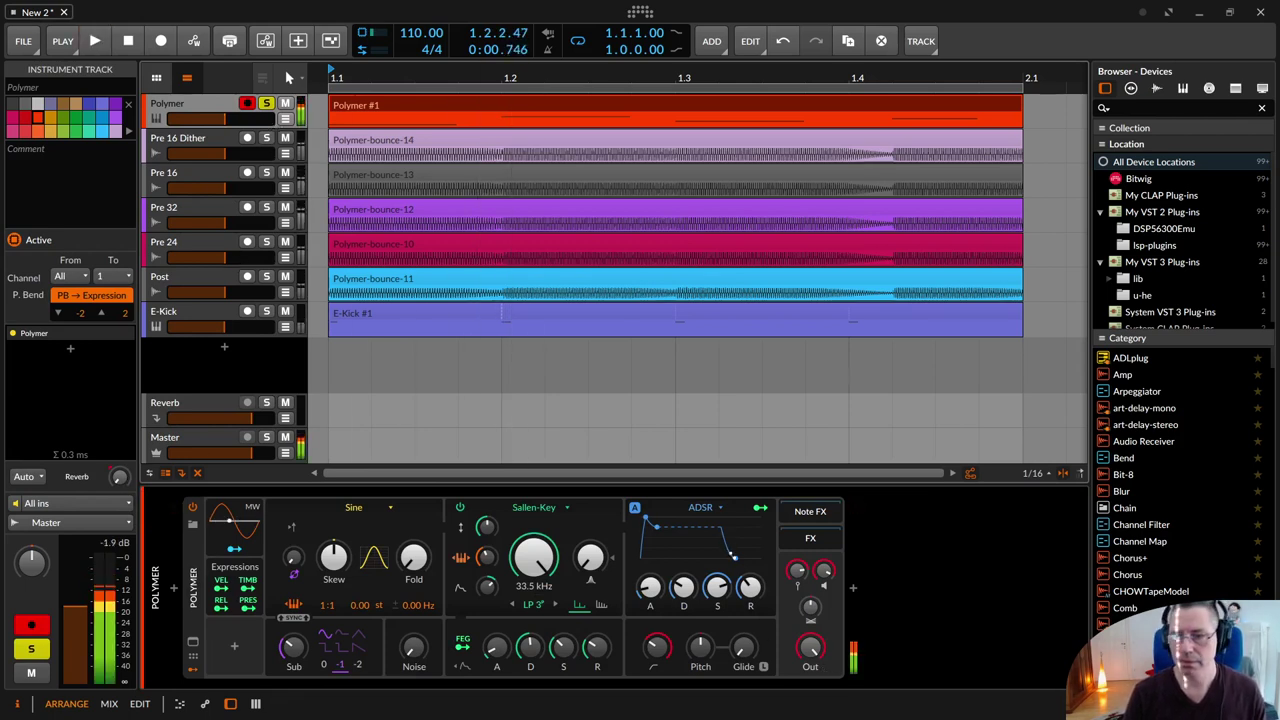
# - Select the Polymer device and briefly play the loop to check its output level
pyautogui.click(826, 573)
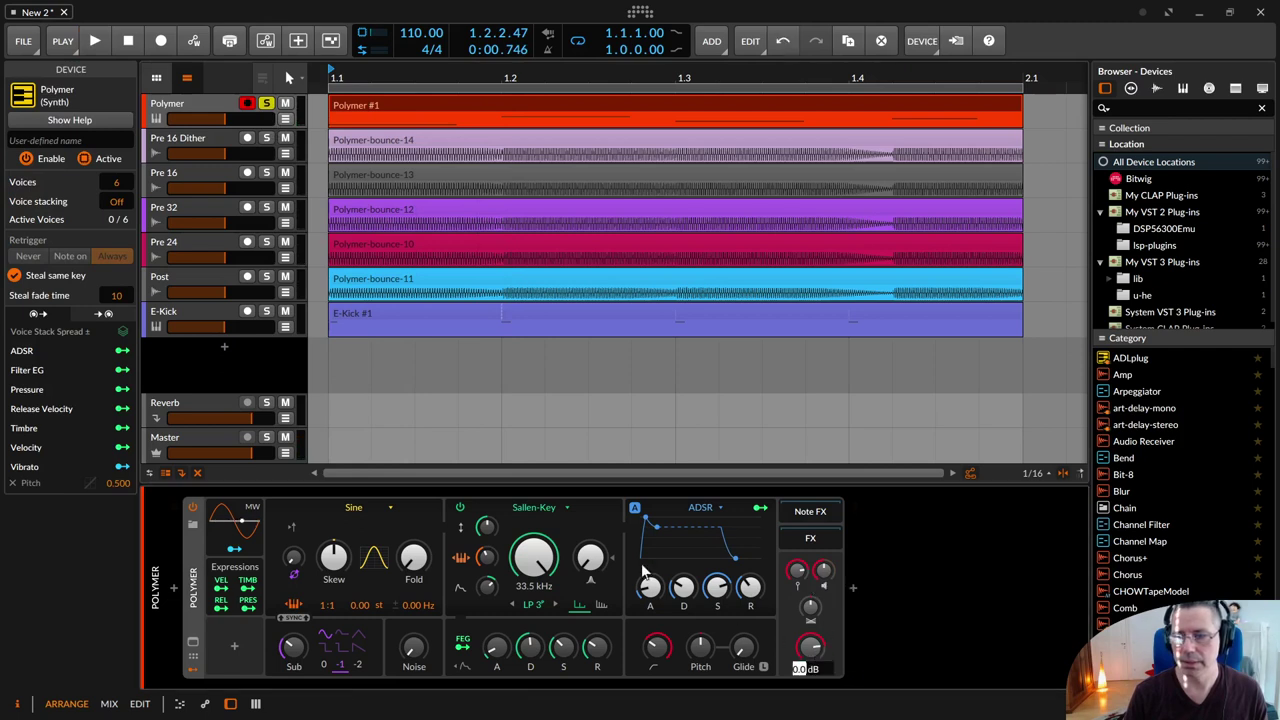
pyautogui.press('space')
pyautogui.press('space')
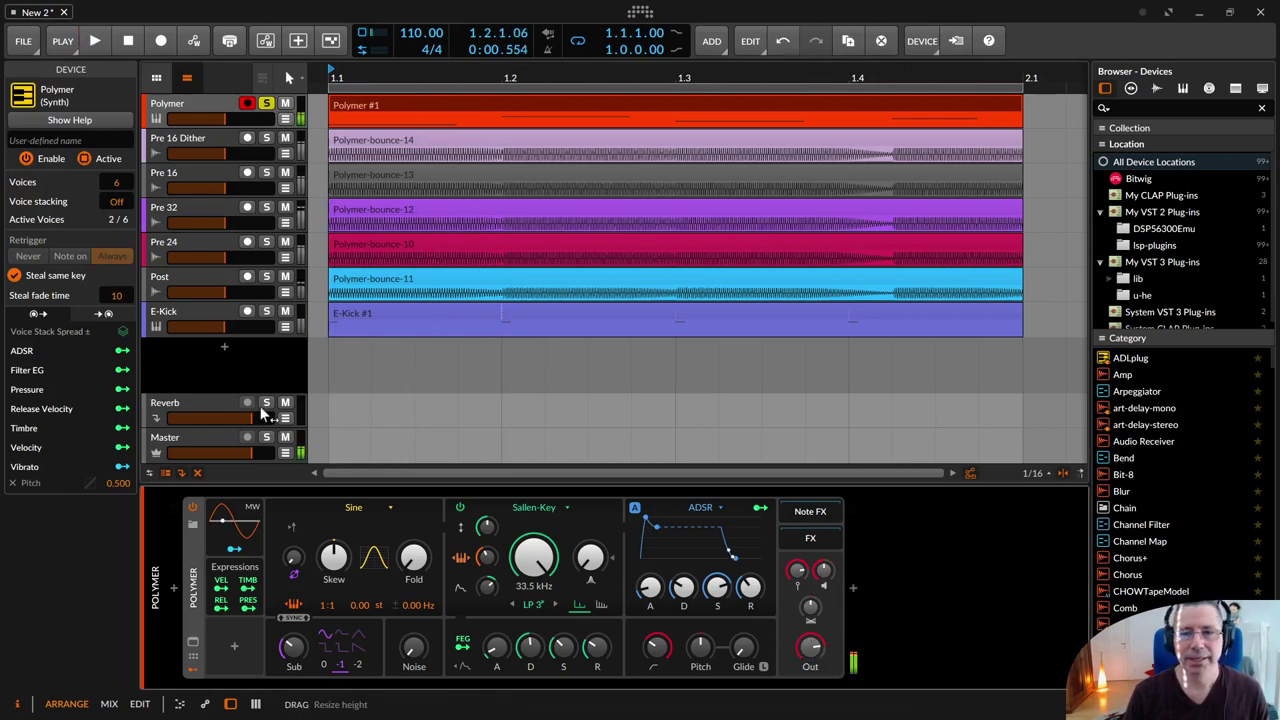
# - Raise the Polymer track's send to the Reverb track
pyautogui.click(203, 102)
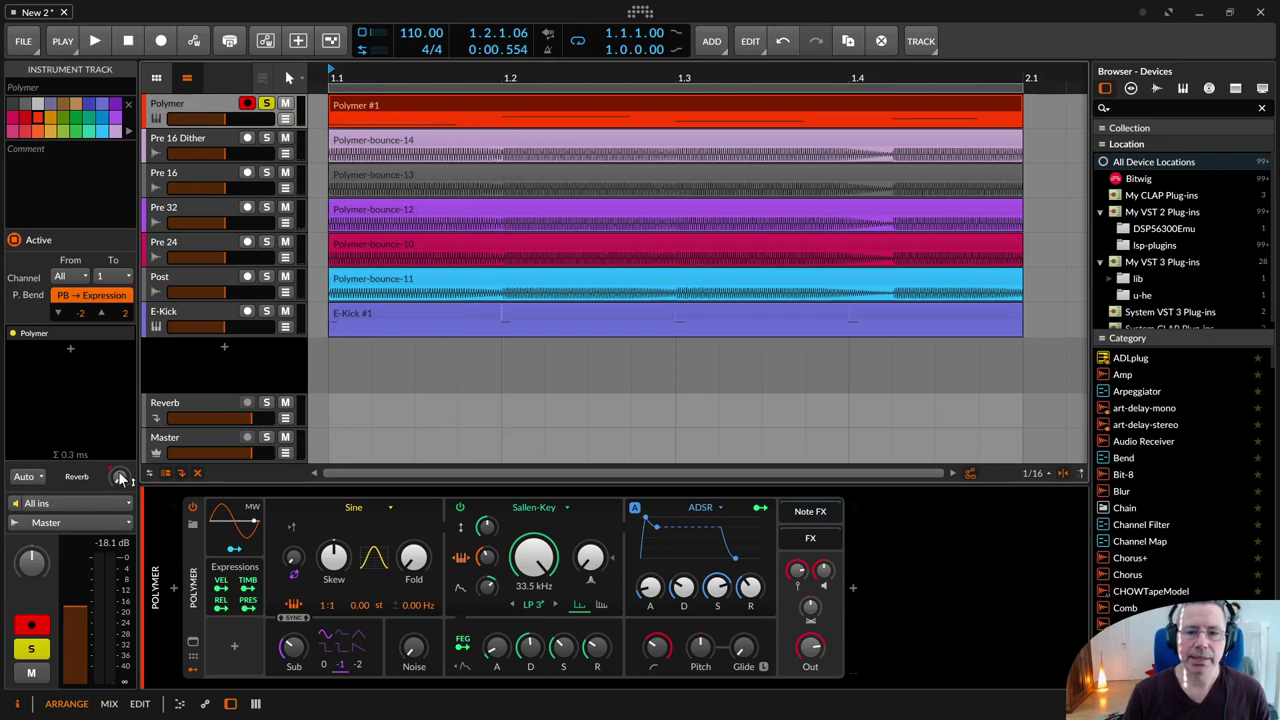
pyautogui.click(73, 478)
pyautogui.click(73, 478)
pyautogui.moveTo(119, 480); pyautogui.dragTo(119, 452)
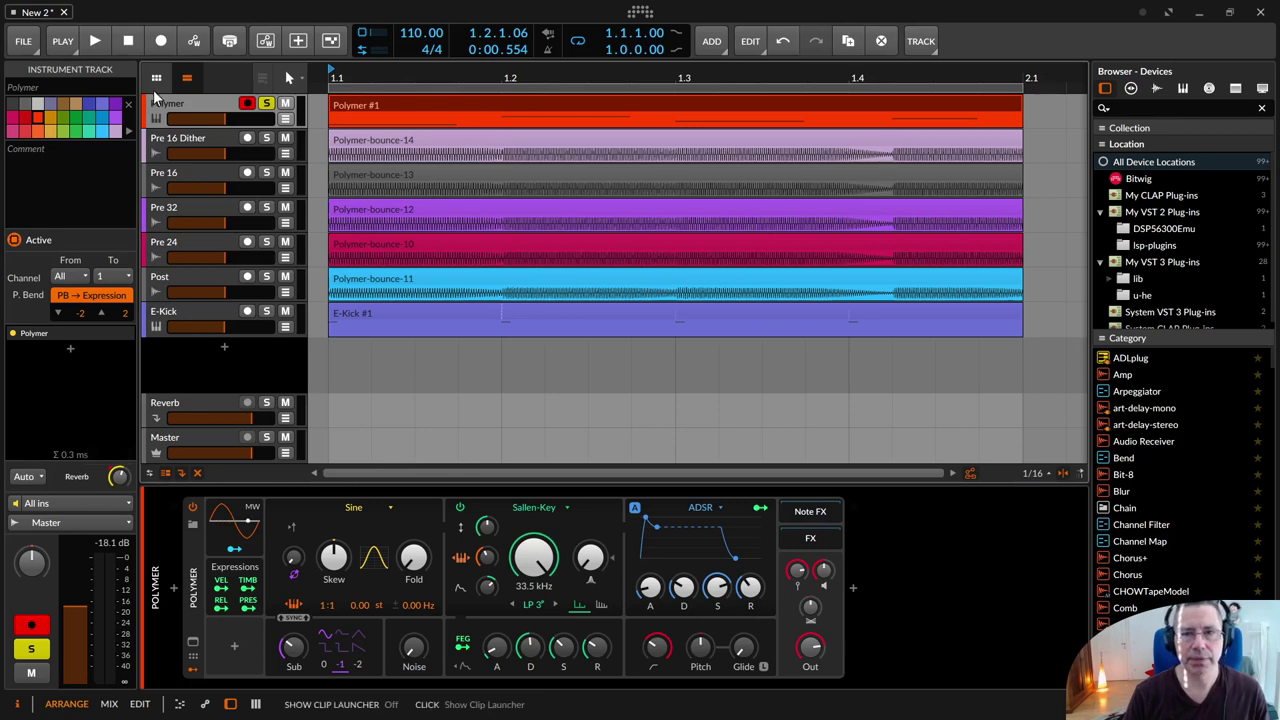
# - Raise the Reverb track's send into itself and play the loop to demonstrate feedback
pyautogui.click(190, 404)
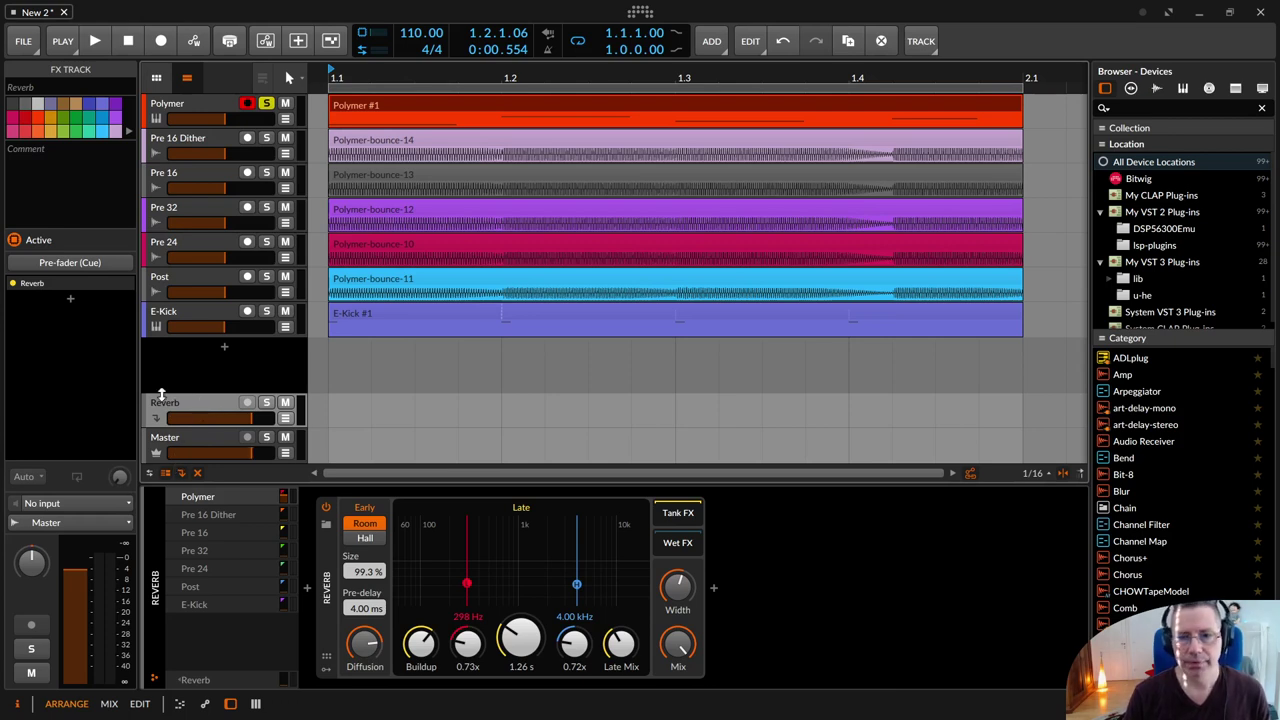
pyautogui.moveTo(119, 479); pyautogui.dragTo(121, 460)
pyautogui.press('space')
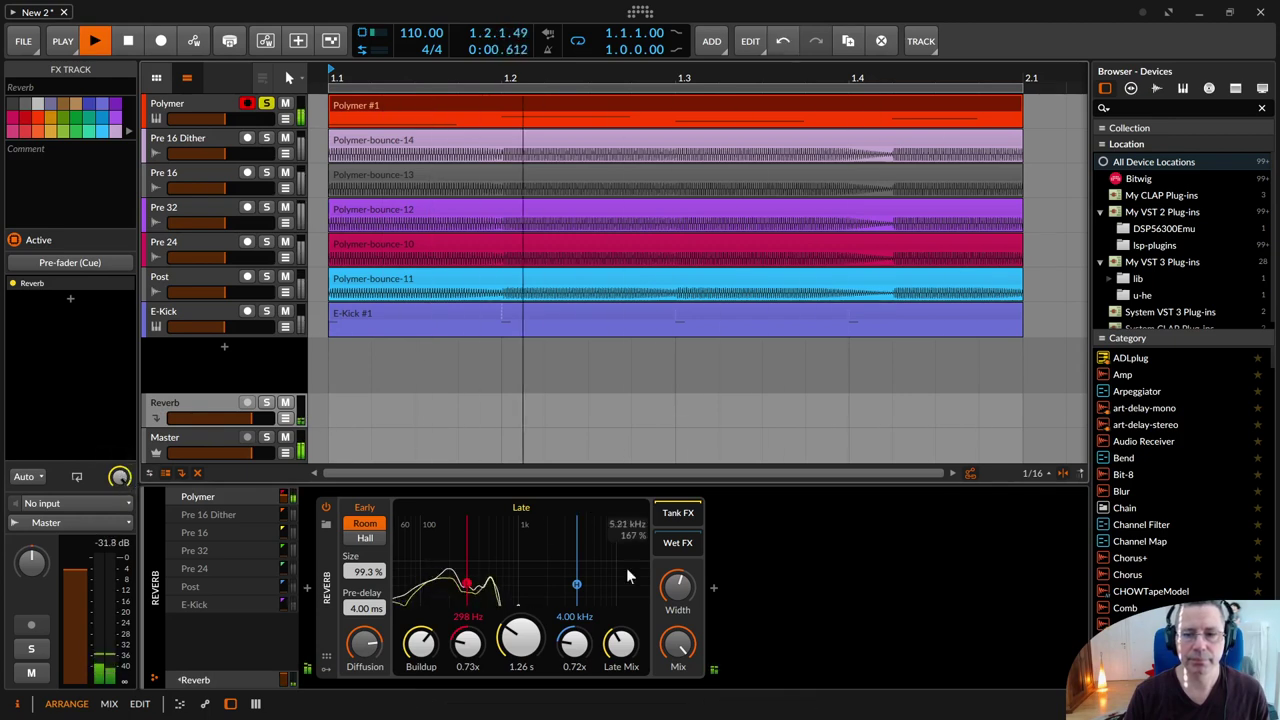
pyautogui.moveTo(621, 645); pyautogui.dragTo(621, 645)
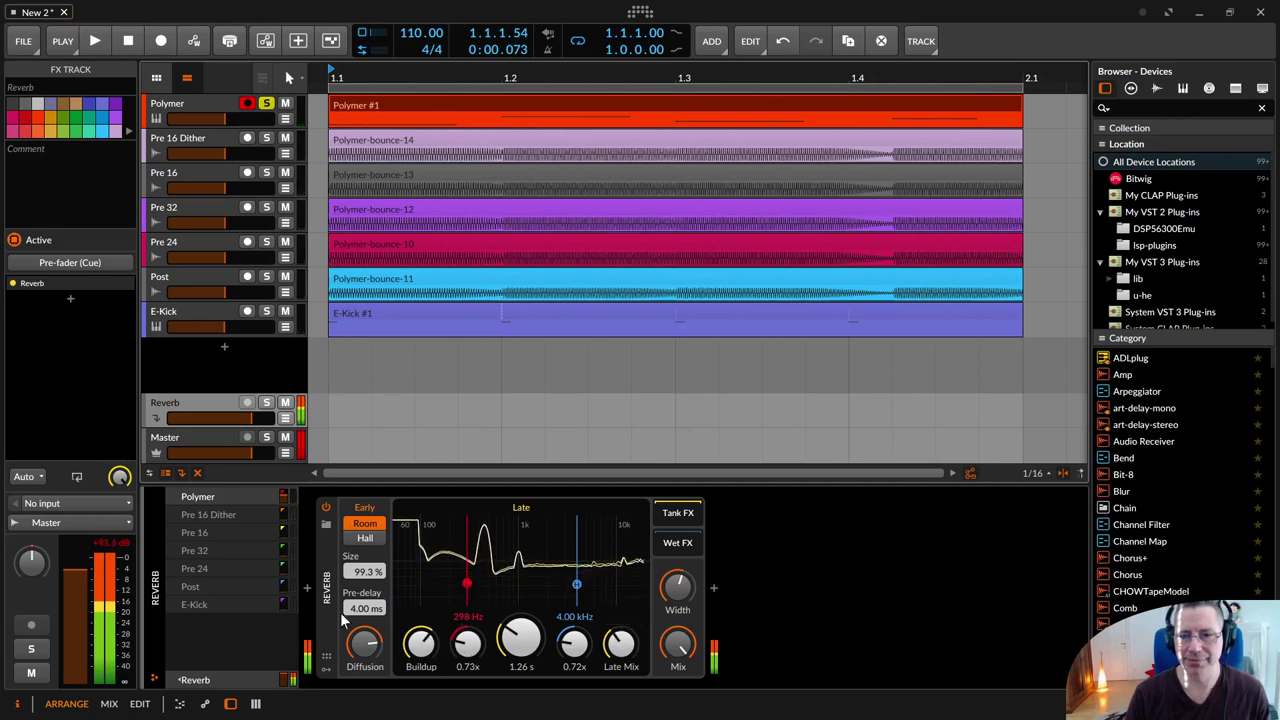
# - Pull the Reverb track's volume far down and replay the loop while bringing up its self-send
pyautogui.moveTo(251, 418); pyautogui.dragTo(187, 419)
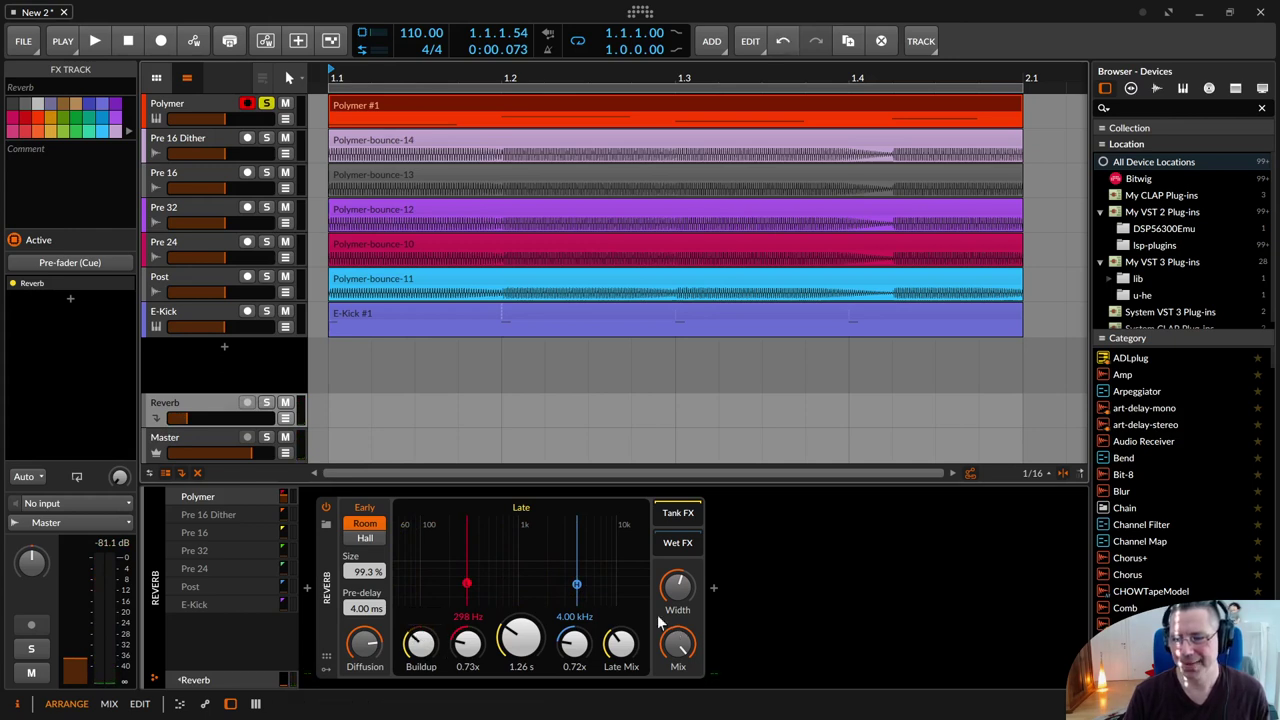
pyautogui.press('space')
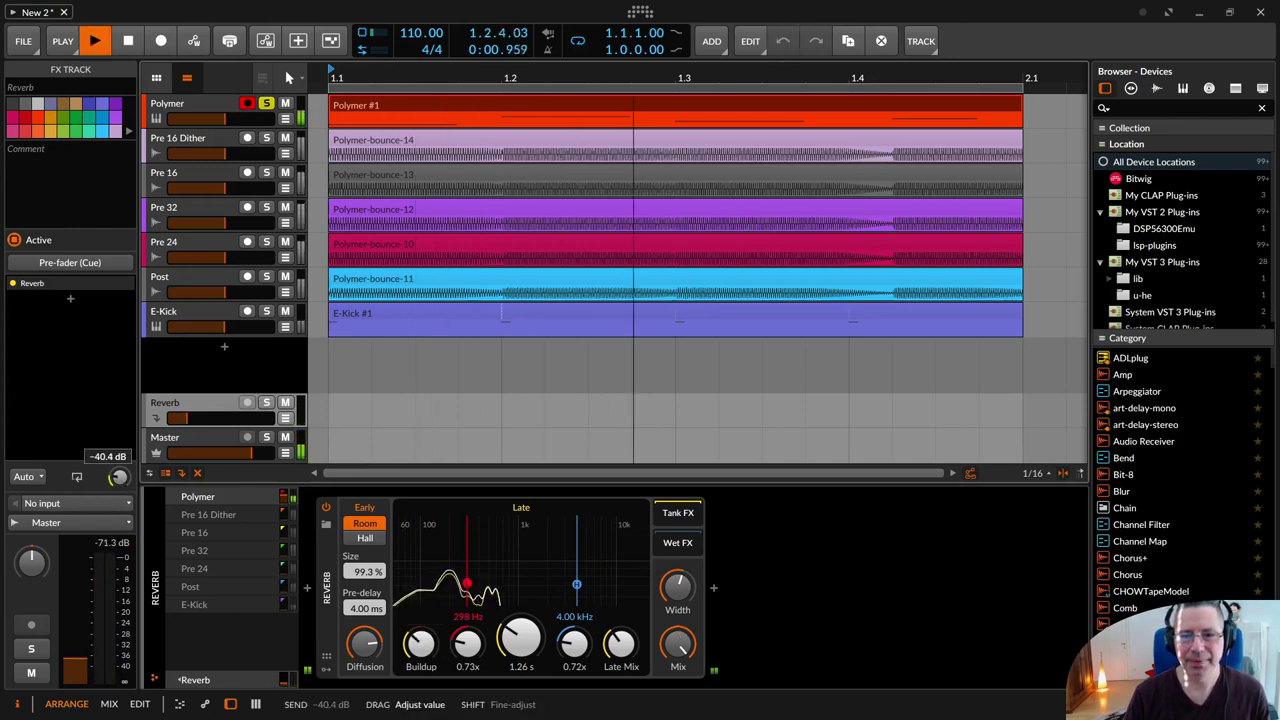
pyautogui.moveTo(119, 477); pyautogui.dragTo(119, 477)
pyautogui.press('space')
# - Unsolo Polymer and delete the bounced audio tracks from Pre 16 Dither through Post
pyautogui.click(266, 103)
pyautogui.click(205, 138)
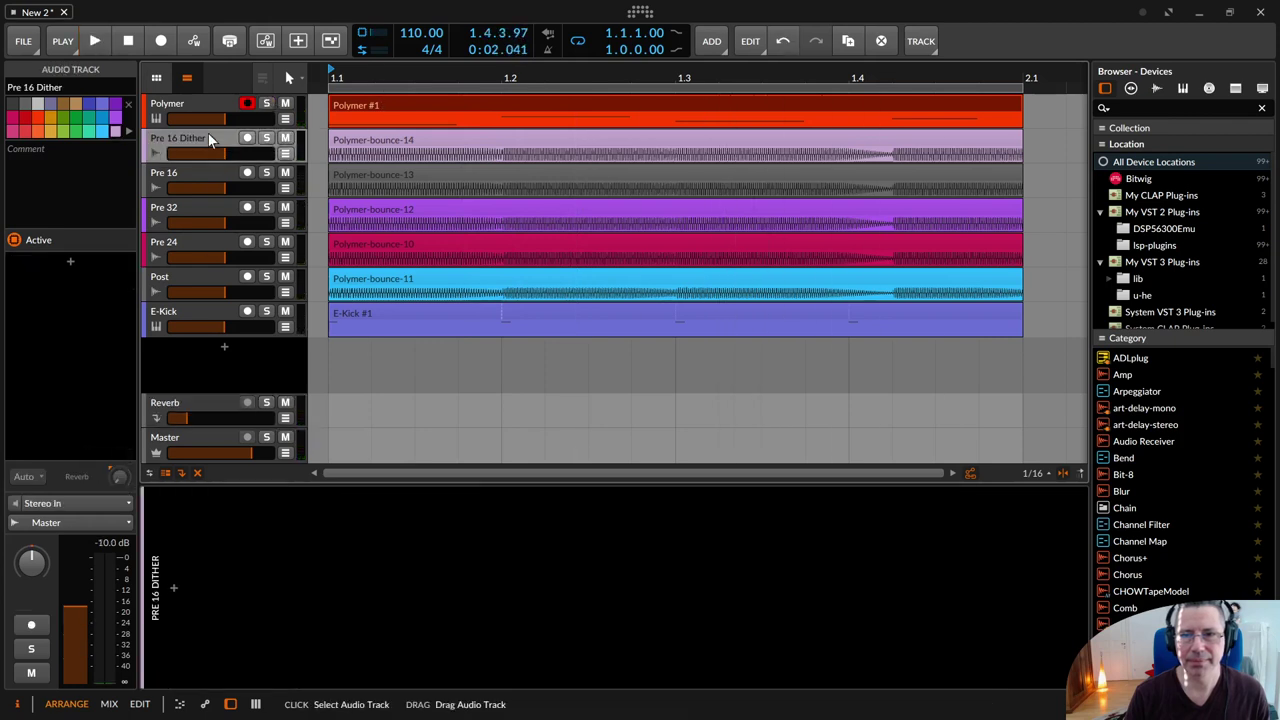
pyautogui.keyDown('shift'); pyautogui.click(216, 276); pyautogui.keyUp('shift')
pyautogui.press('Delete')
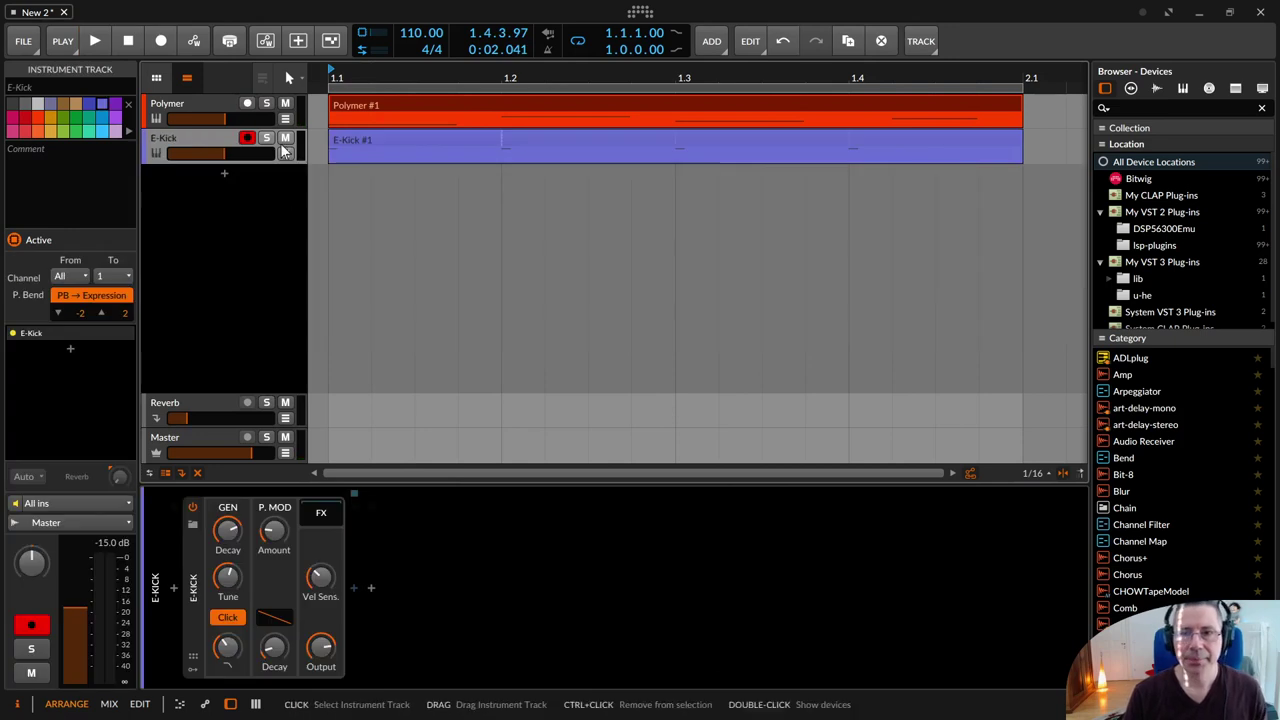
# - Mute the E-Kick track and start the loop with Polymer selected
pyautogui.click(286, 139)
pyautogui.click(223, 105)
pyautogui.press('space')
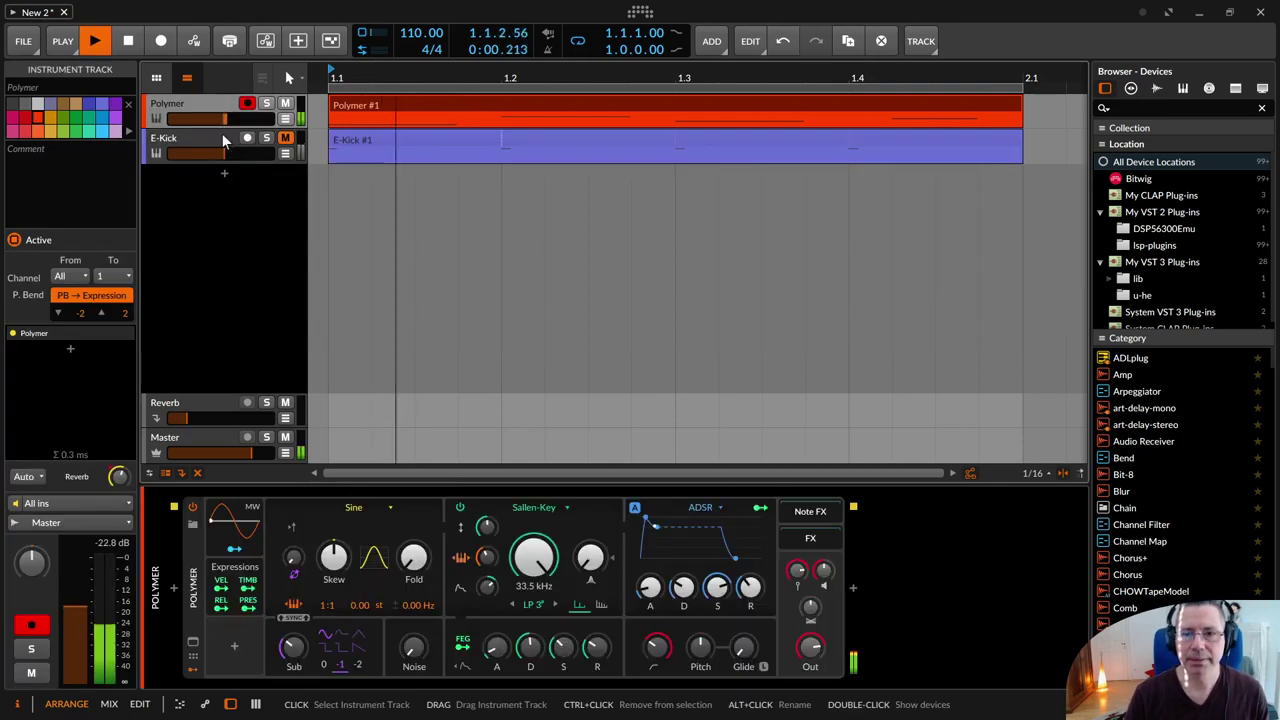
# - Raise the Reverb track's Late Mix and volume during playback, and set its low band reverb factor to 0.56x
pyautogui.click(165, 405)
pyautogui.moveTo(633, 654); pyautogui.dragTo(633, 646)
pyautogui.moveTo(180, 418); pyautogui.dragTo(247, 418)
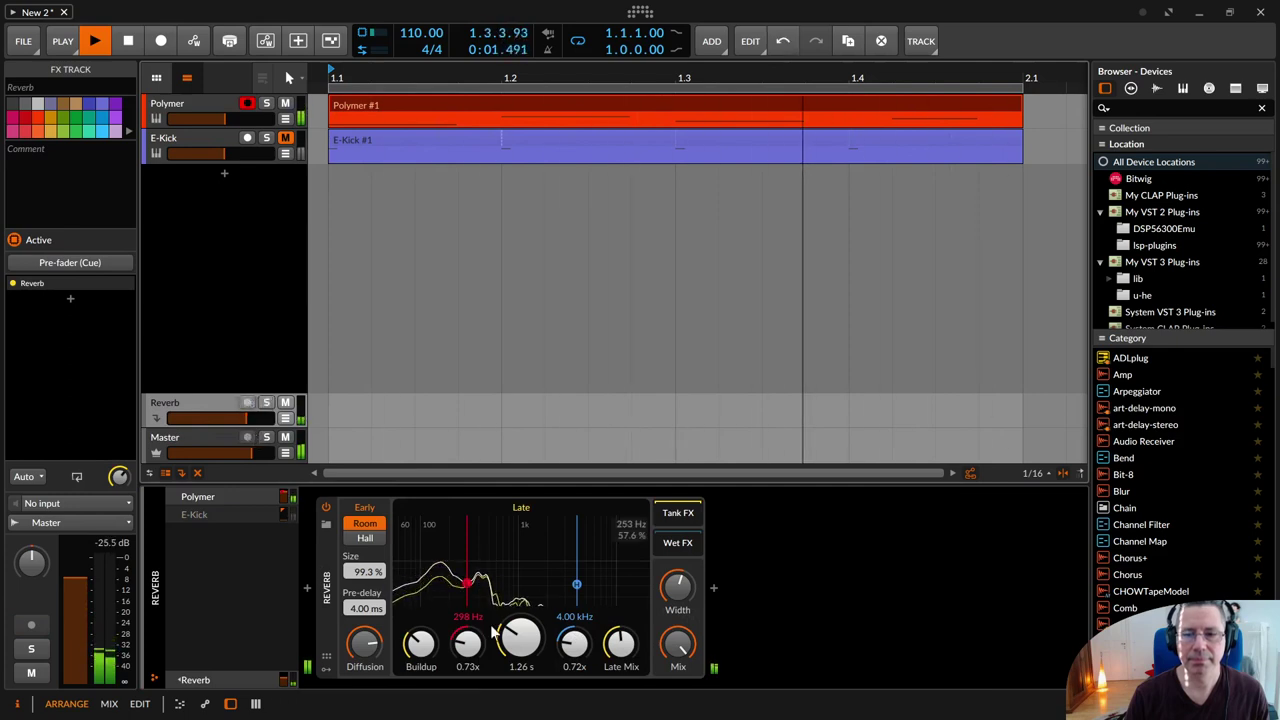
pyautogui.press('space')
pyautogui.moveTo(467, 645)
pyautogui.mouseDown()
pyautogui.moveTo(470, 660)
pyautogui.moveTo(480, 648)
pyautogui.mouseUp()
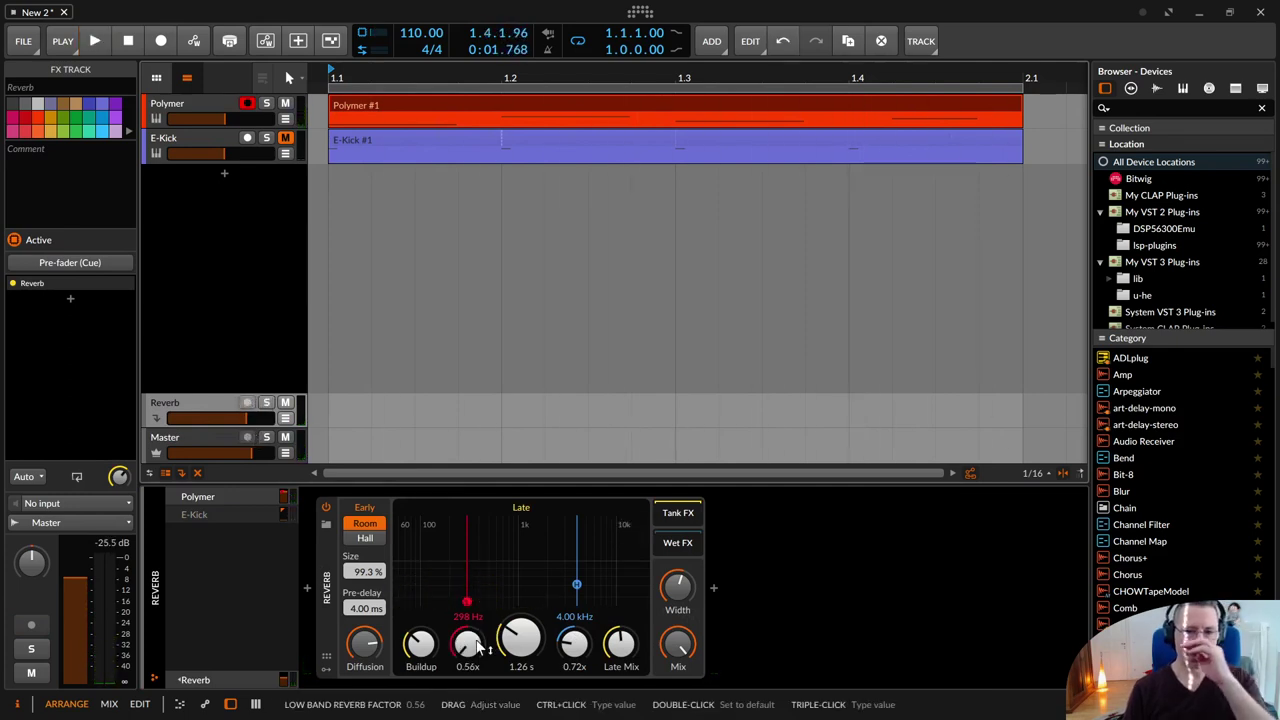
pyautogui.moveTo(125, 478); pyautogui.dragTo(119, 481)
# - Switch the Polymer track's Reverb send mode to Pre, to Post, and back to Pre
pyautogui.click(180, 103)
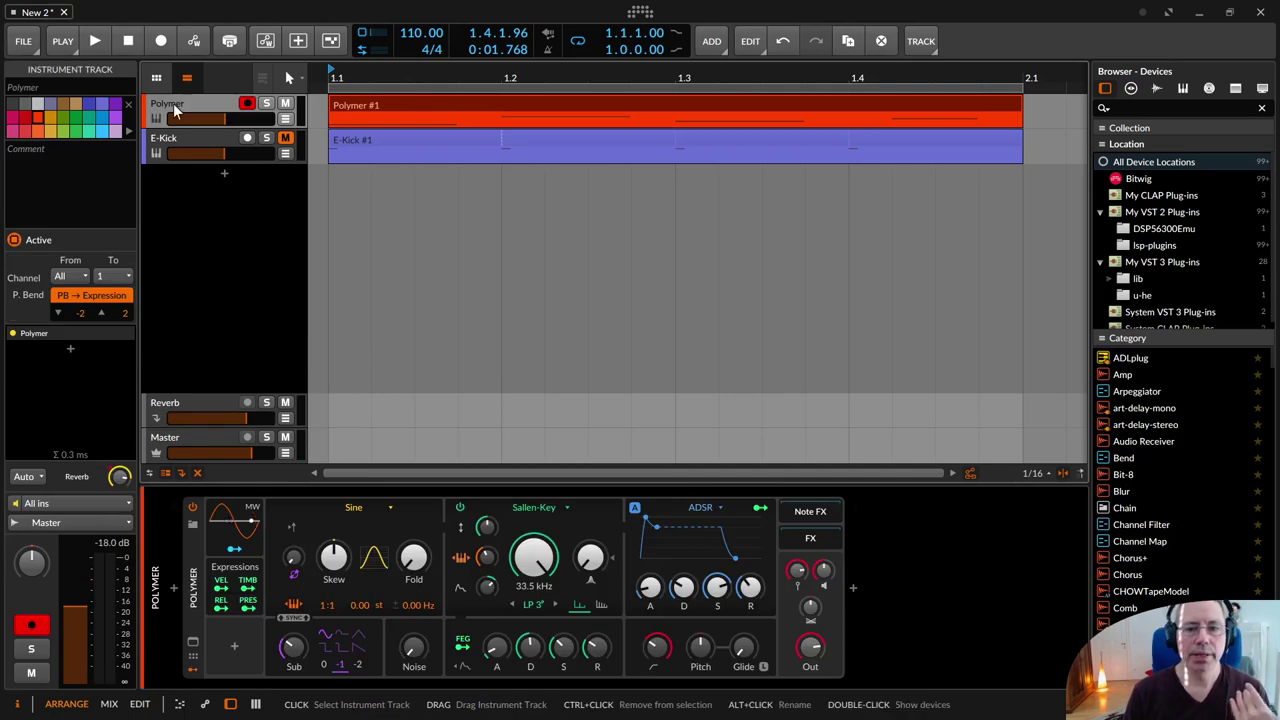
pyautogui.click(25, 477)
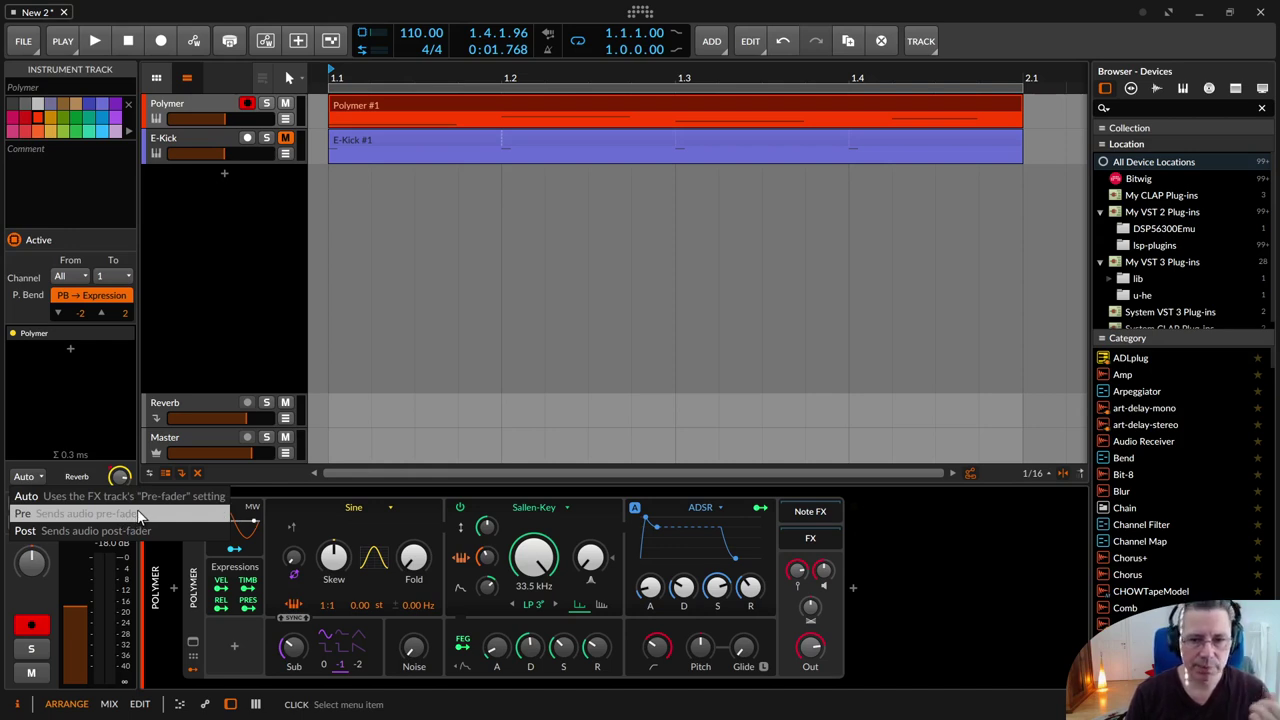
pyautogui.click(186, 515)
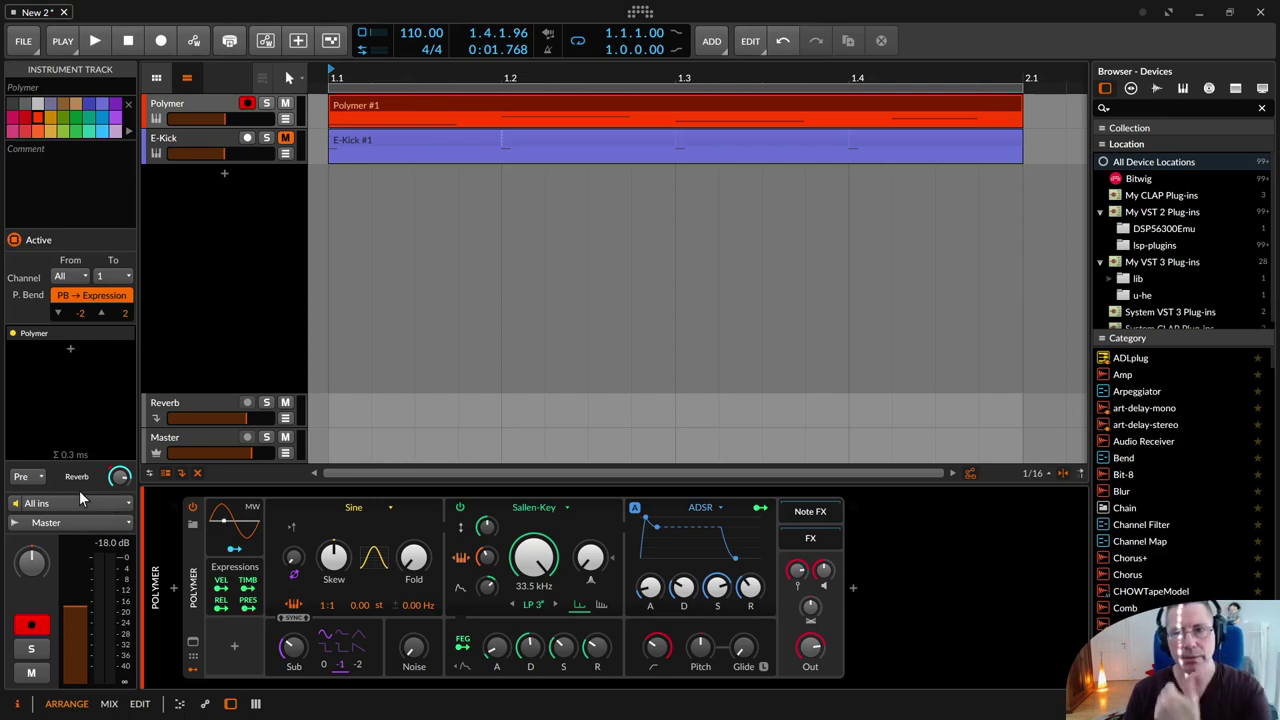
pyautogui.click(40, 477)
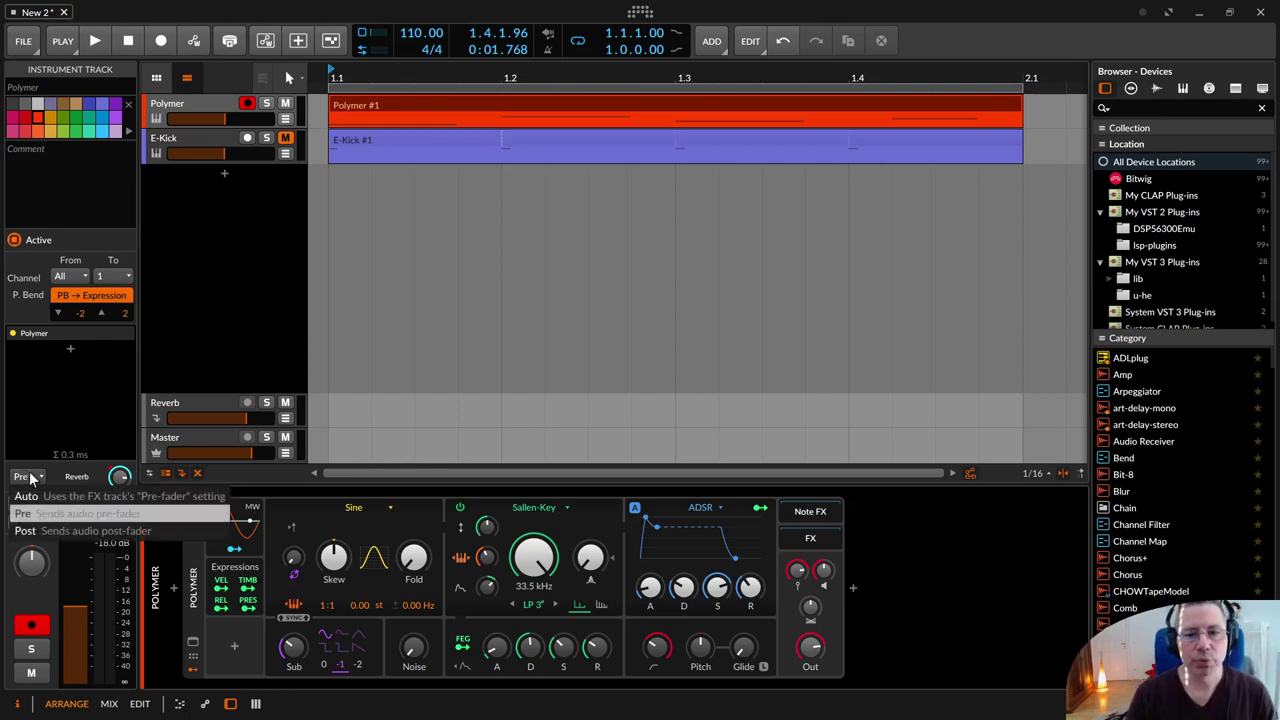
pyautogui.click(108, 531)
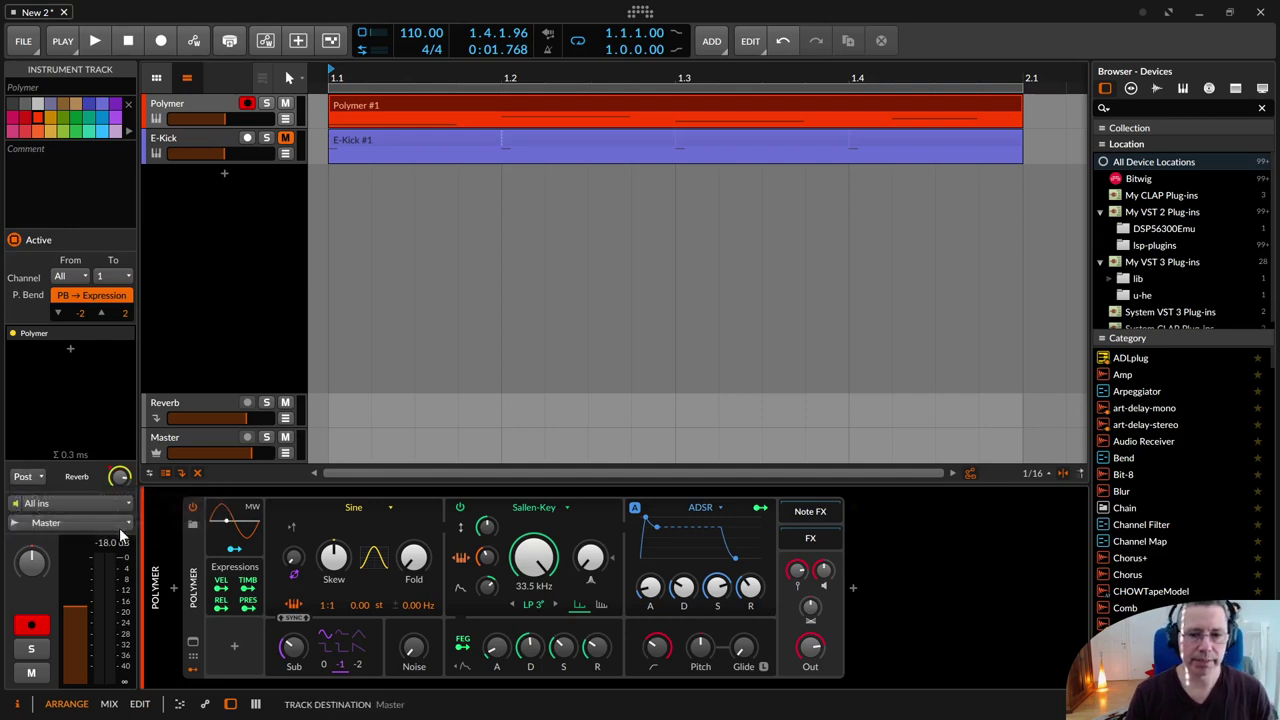
pyautogui.click(44, 476)
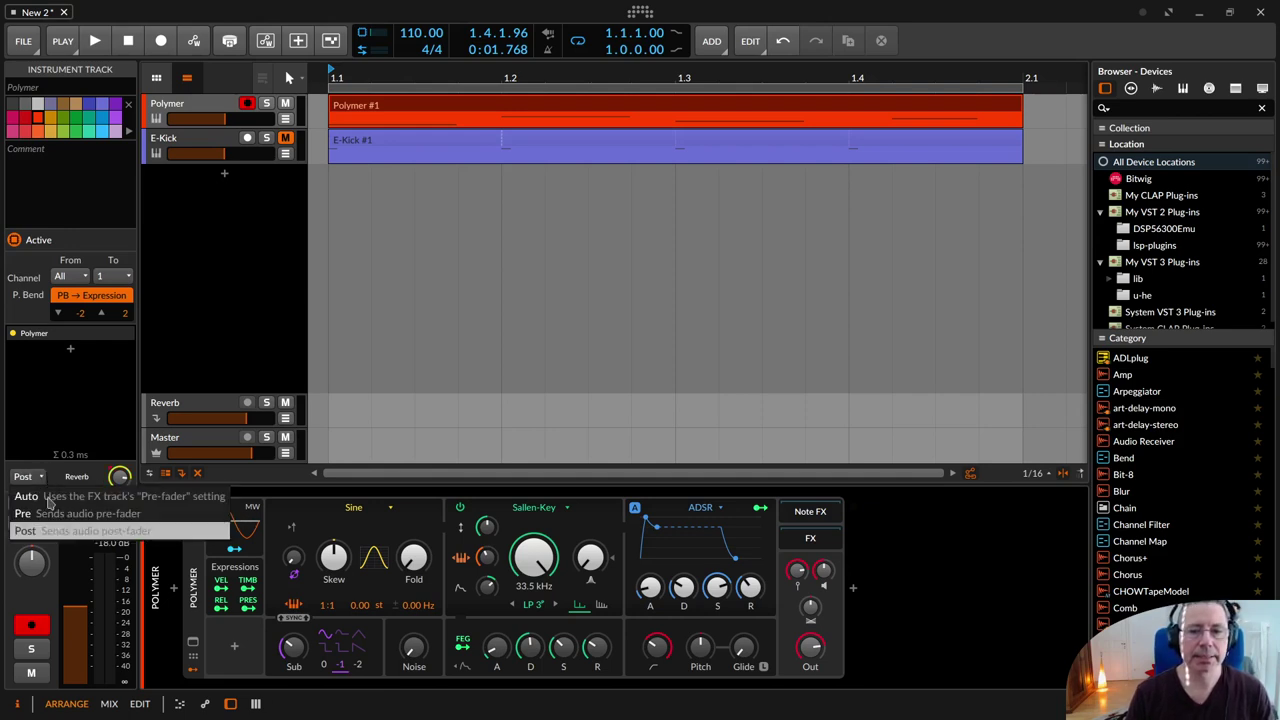
pyautogui.click(89, 516)
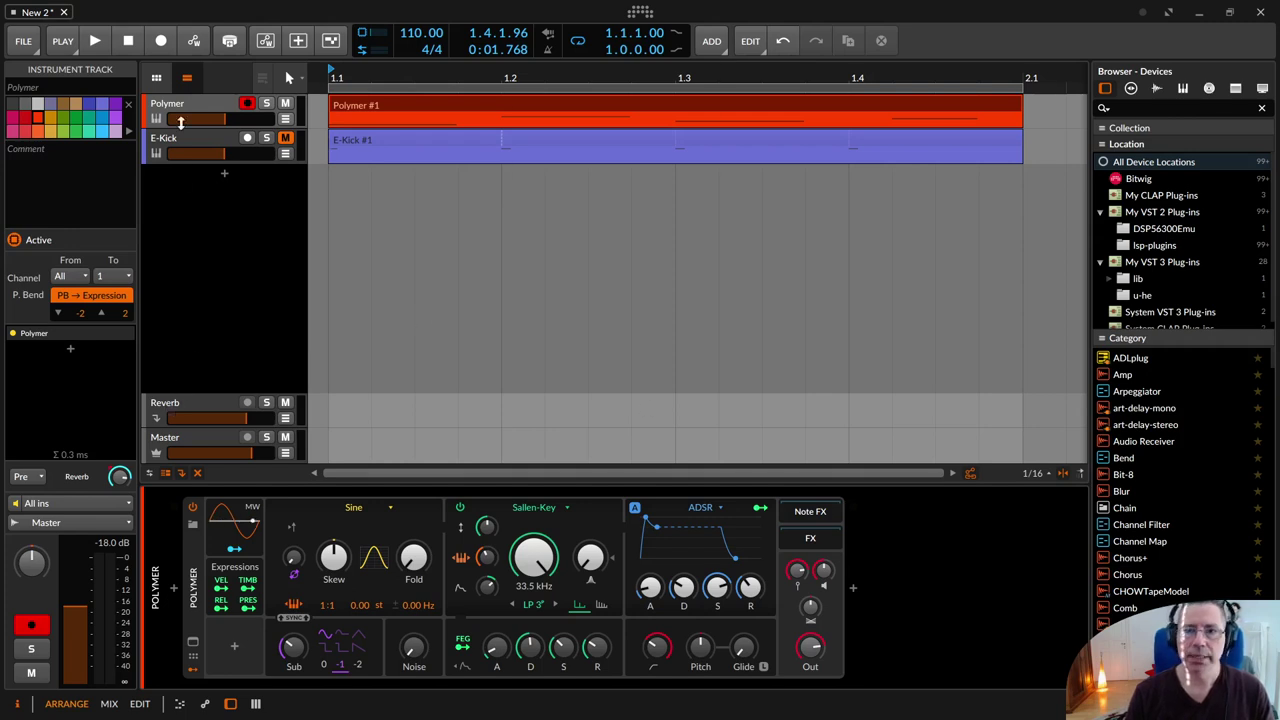
# - Raise the Polymer track's volume slightly and switch its Reverb send mode to Post
pyautogui.moveTo(211, 117)
pyautogui.mouseDown()
pyautogui.moveTo(190, 118)
pyautogui.moveTo(270, 118)
pyautogui.moveTo(170, 118)
pyautogui.moveTo(224, 122)
pyautogui.mouseUp()
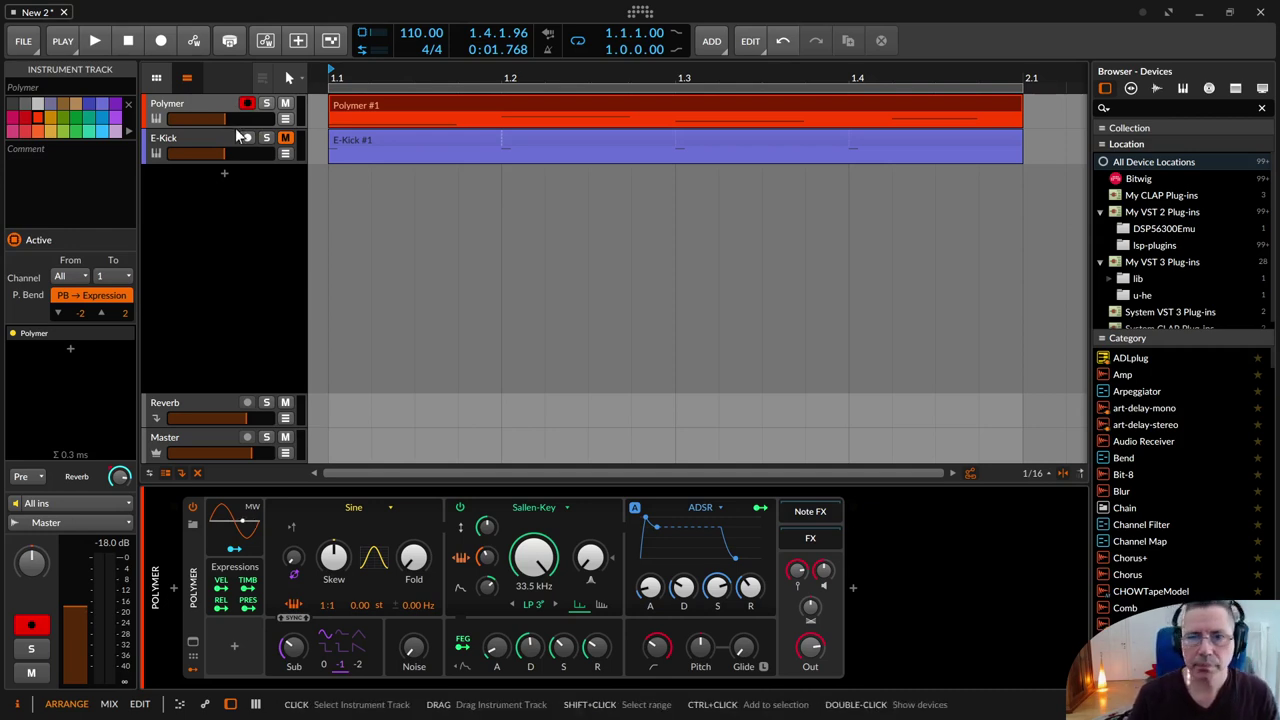
pyautogui.moveTo(226, 119)
pyautogui.mouseDown()
pyautogui.moveTo(202, 119)
pyautogui.moveTo(230, 119)
pyautogui.mouseUp()
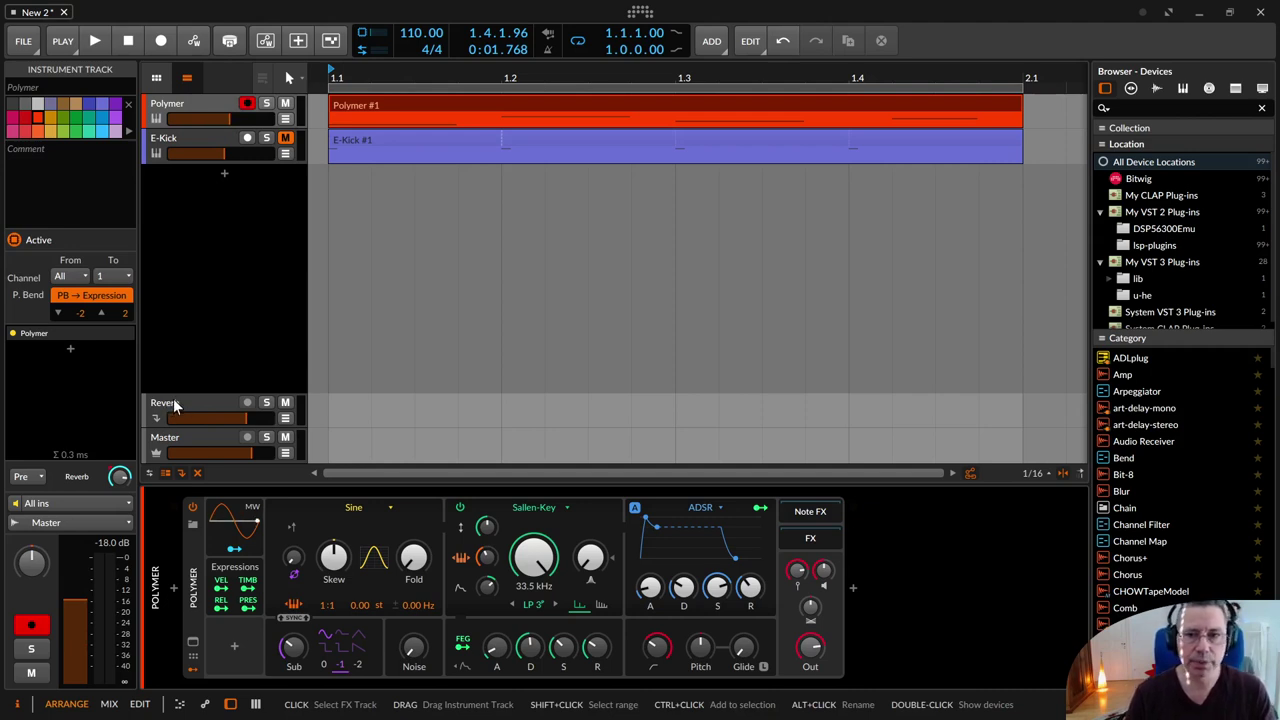
pyautogui.click(26, 476)
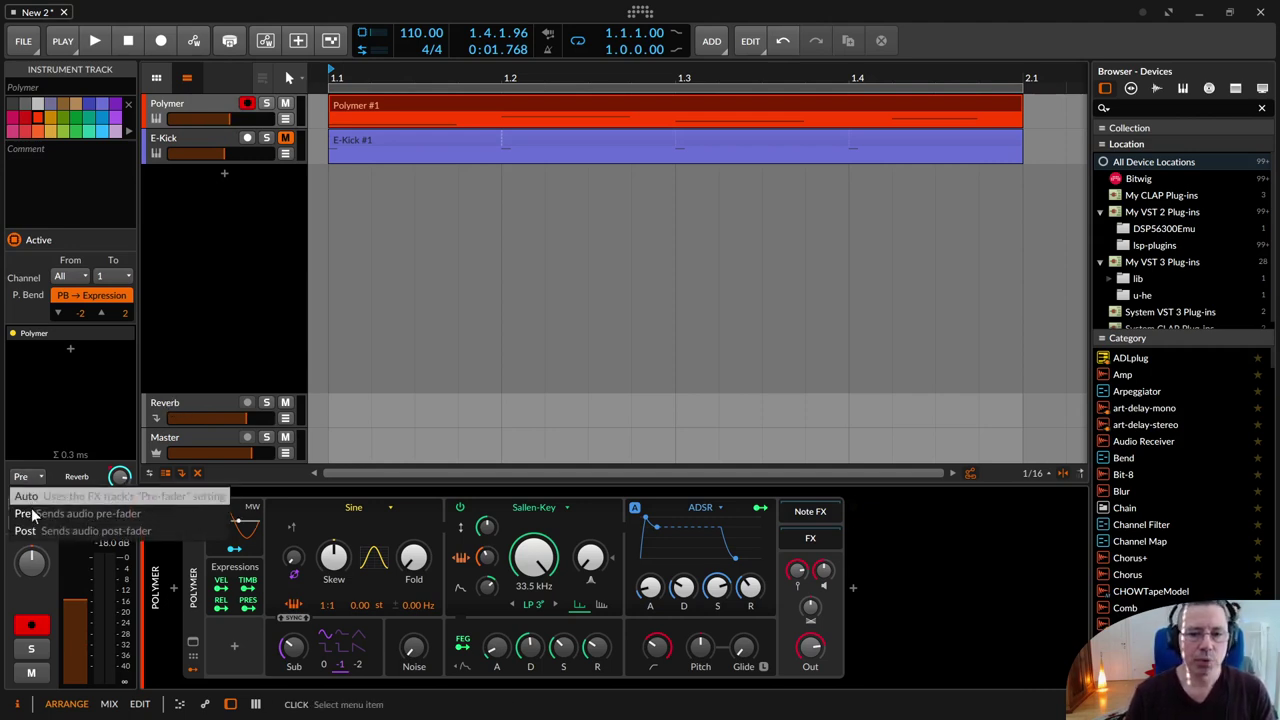
pyautogui.click(143, 531)
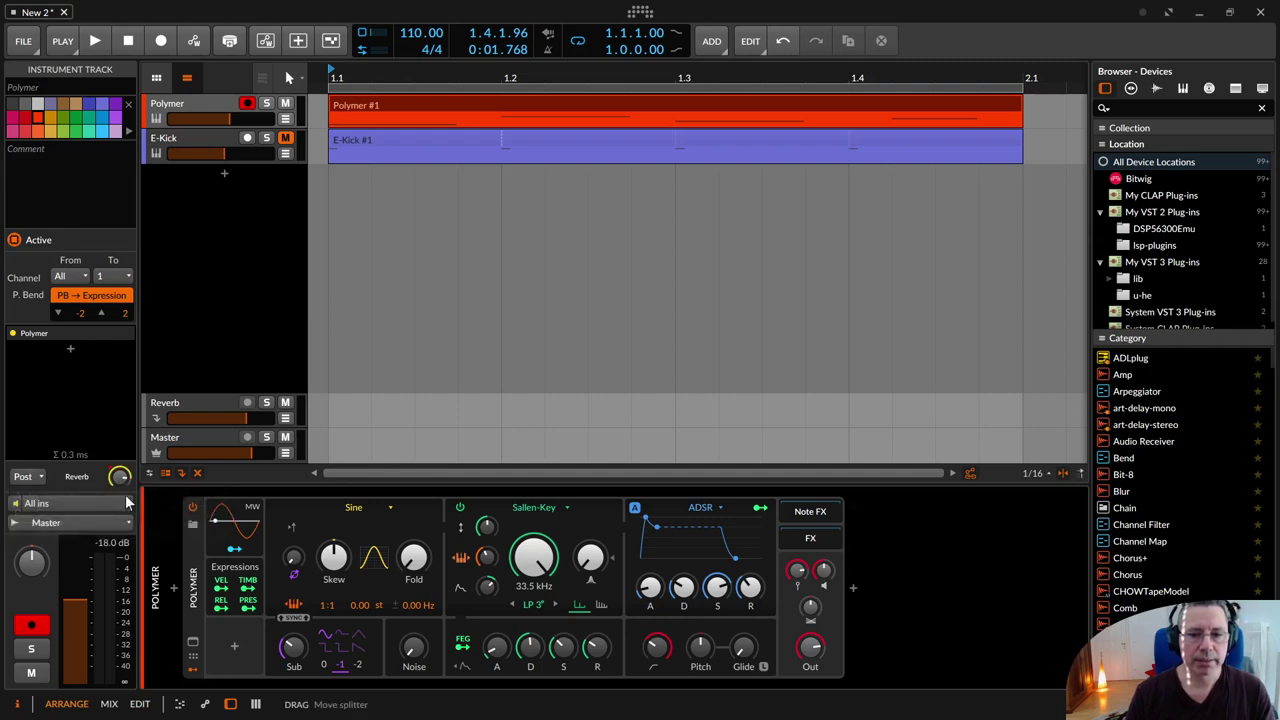
# - Lower the Polymer track's volume almost to minimum, then play the loop while raising it partway
pyautogui.click(880, 588)
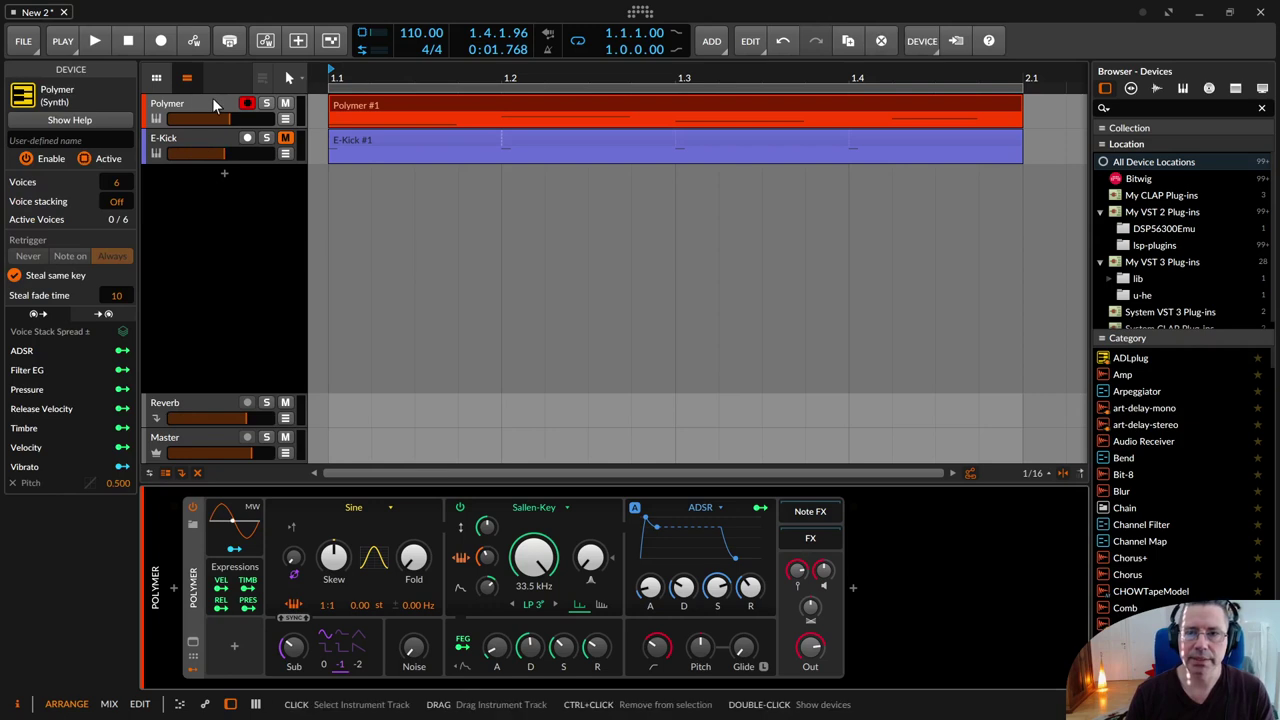
pyautogui.moveTo(216, 118)
pyautogui.mouseDown()
pyautogui.moveTo(200, 118)
pyautogui.moveTo(238, 104)
pyautogui.moveTo(214, 104)
pyautogui.mouseUp()
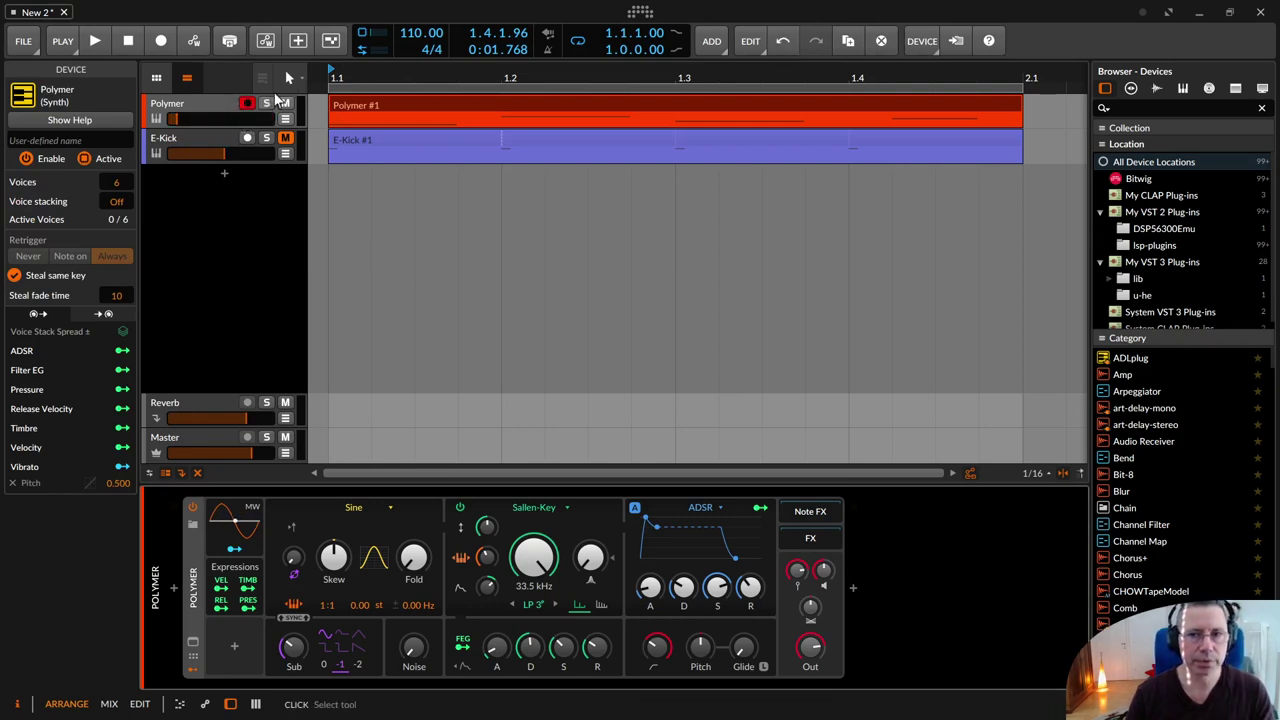
pyautogui.click(212, 98)
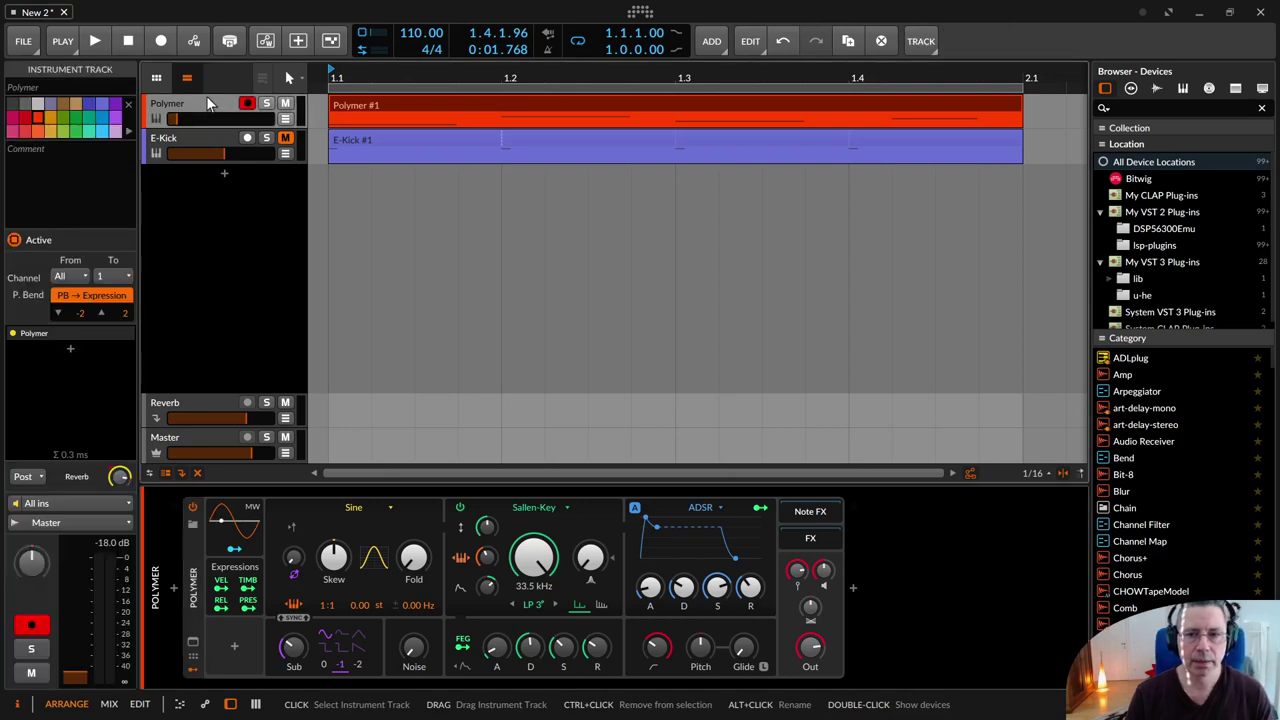
pyautogui.press('space')
pyautogui.moveTo(178, 119); pyautogui.dragTo(199, 119)
pyautogui.press('b')
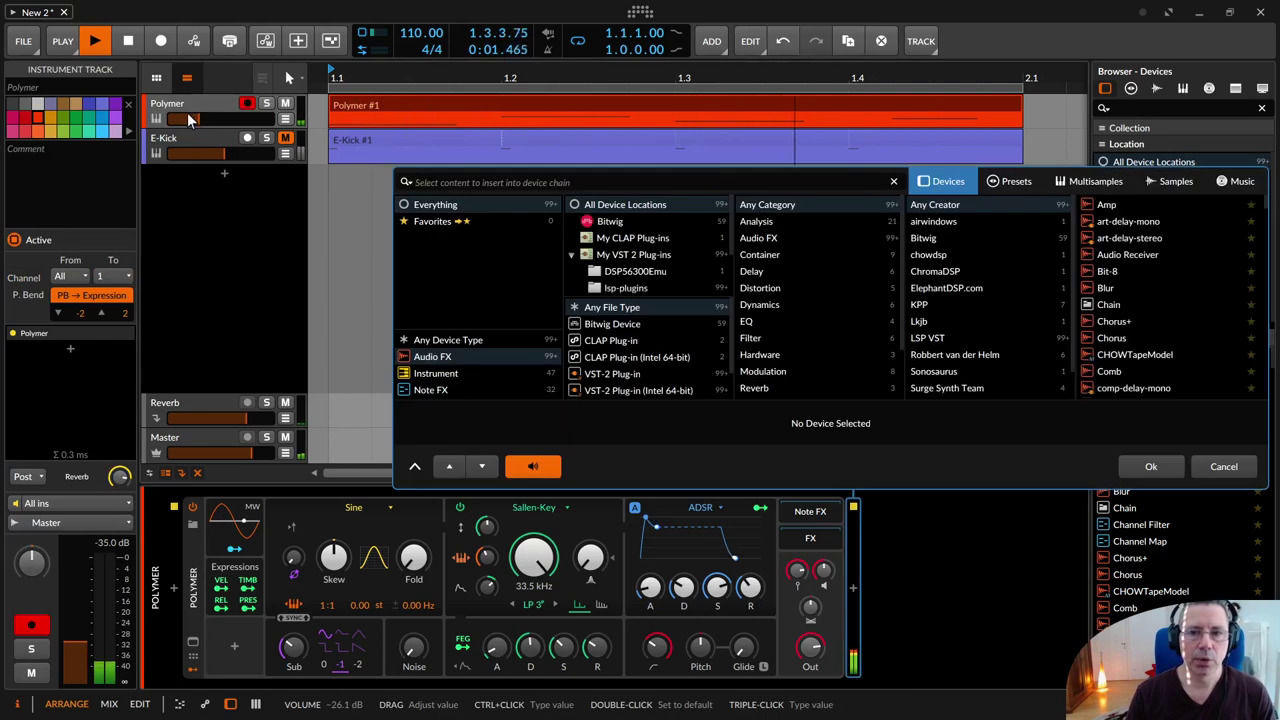
pyautogui.press('Escape')
pyautogui.press('space')
# - Turn the Polymer track's Reverb send all the way down and set the track volume to -10.0 dB
pyautogui.moveTo(205, 120); pyautogui.dragTo(232, 117)
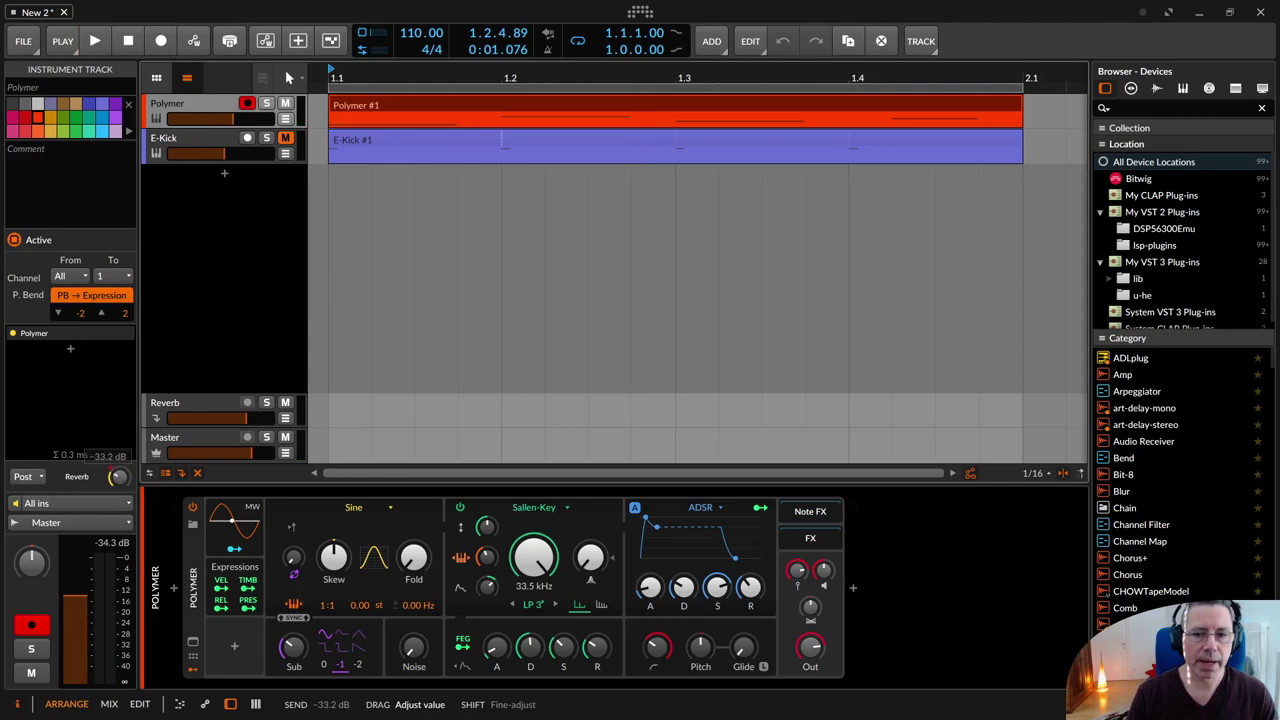
pyautogui.click(84, 479)
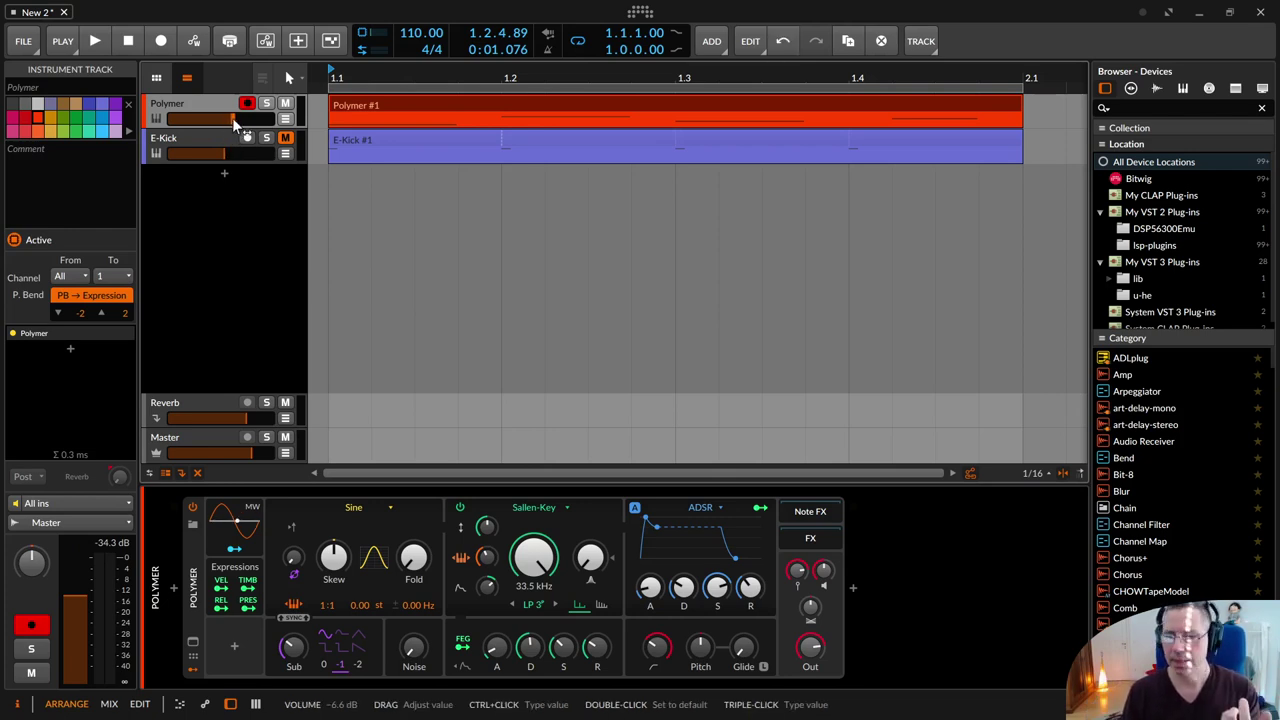
pyautogui.moveTo(234, 118); pyautogui.dragTo(224, 121)
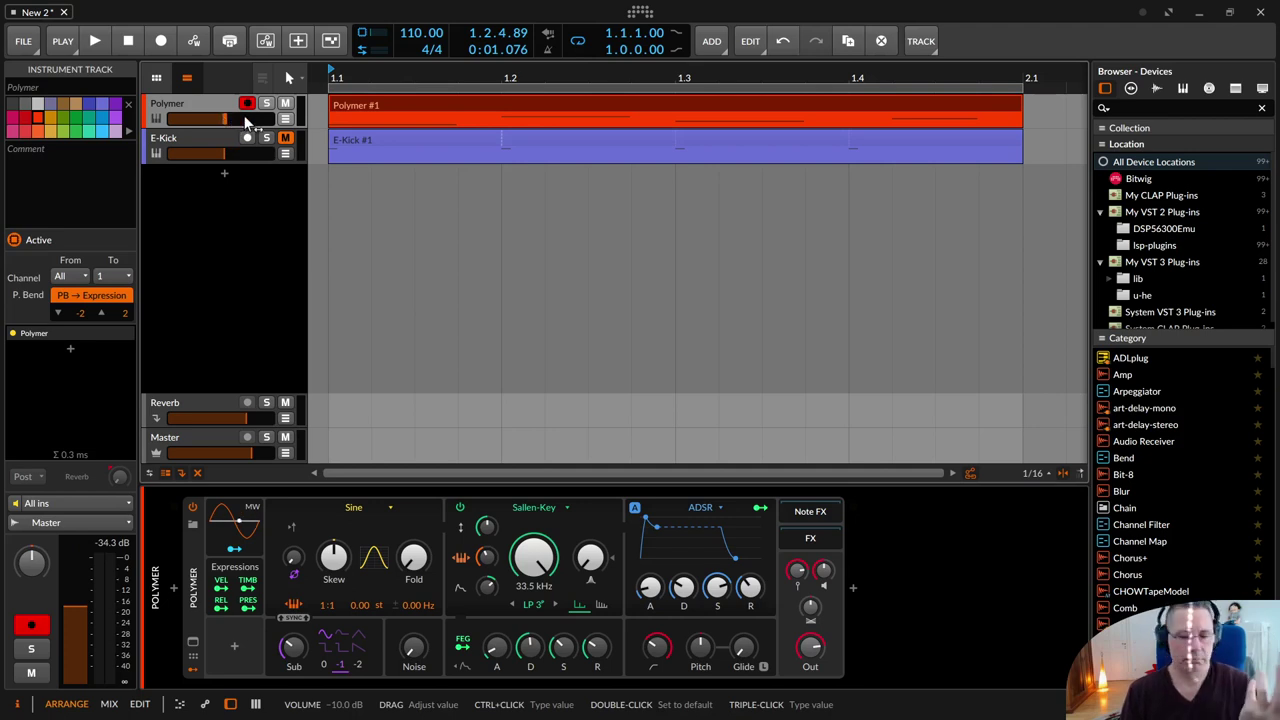